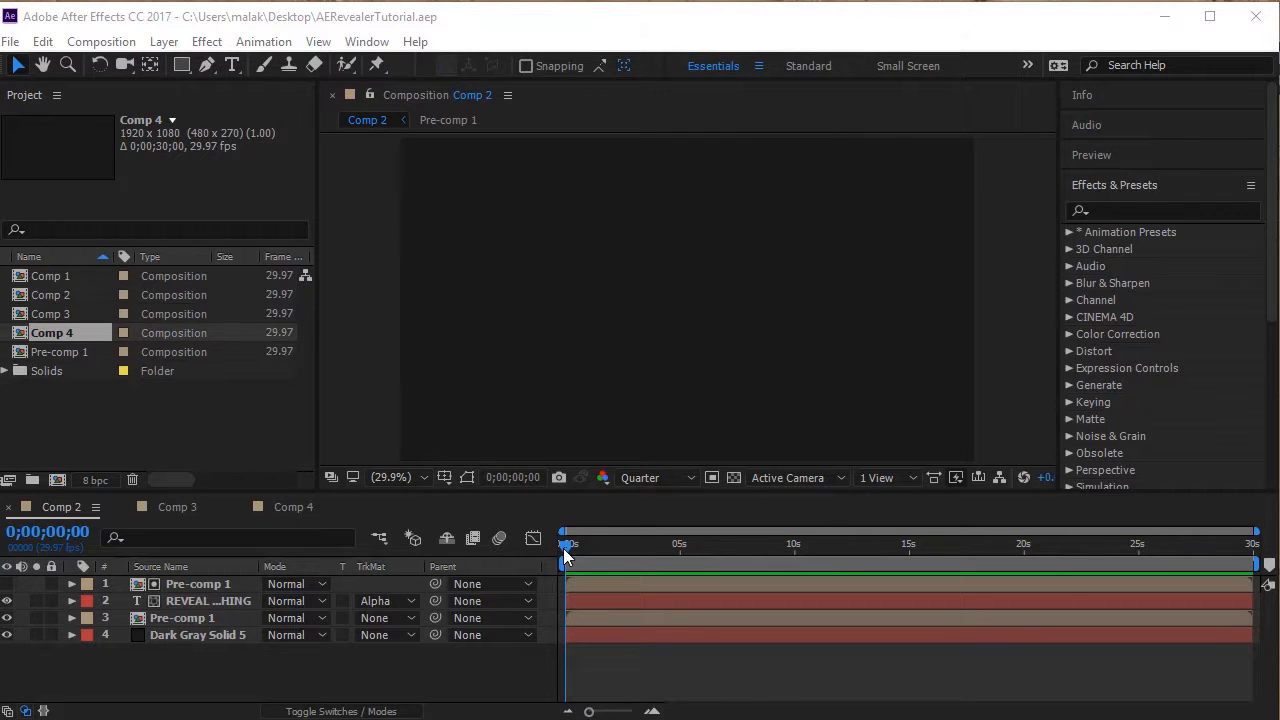
Preview the finished reveal animations in Comp 2, Comp 3 and Comp 4, and return the playhead to the start.
click(563, 548)
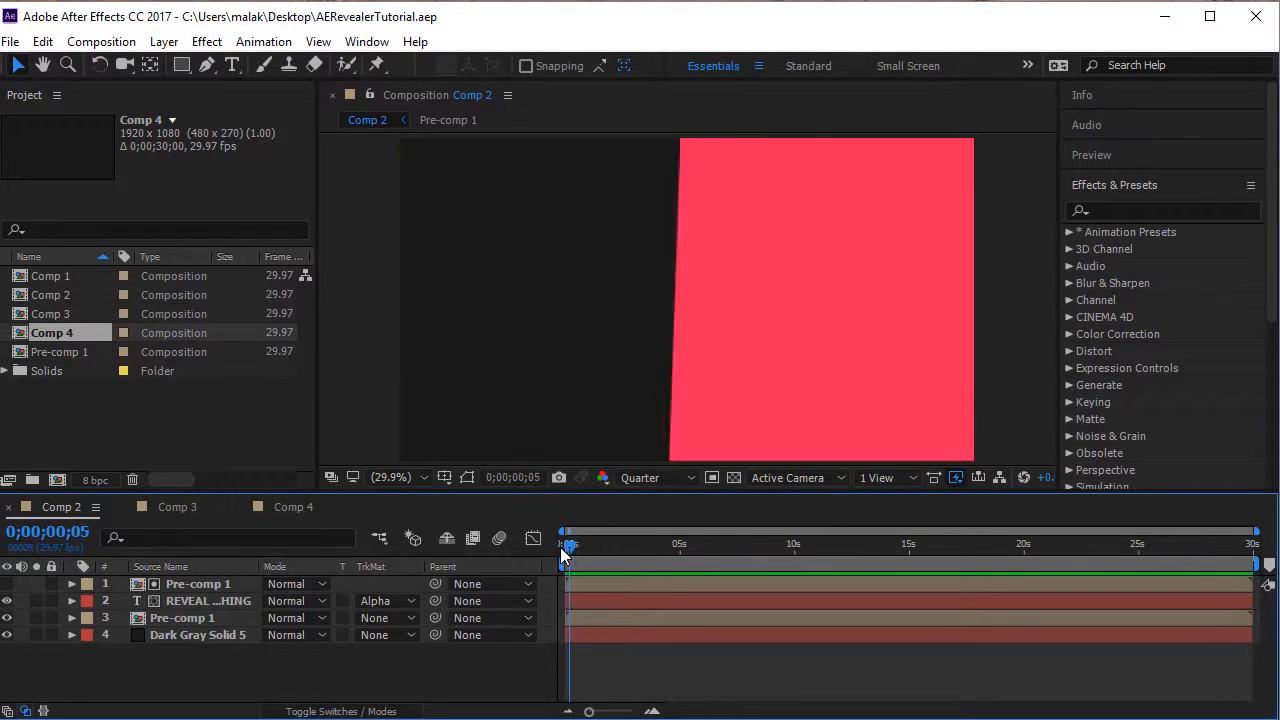
key(space)
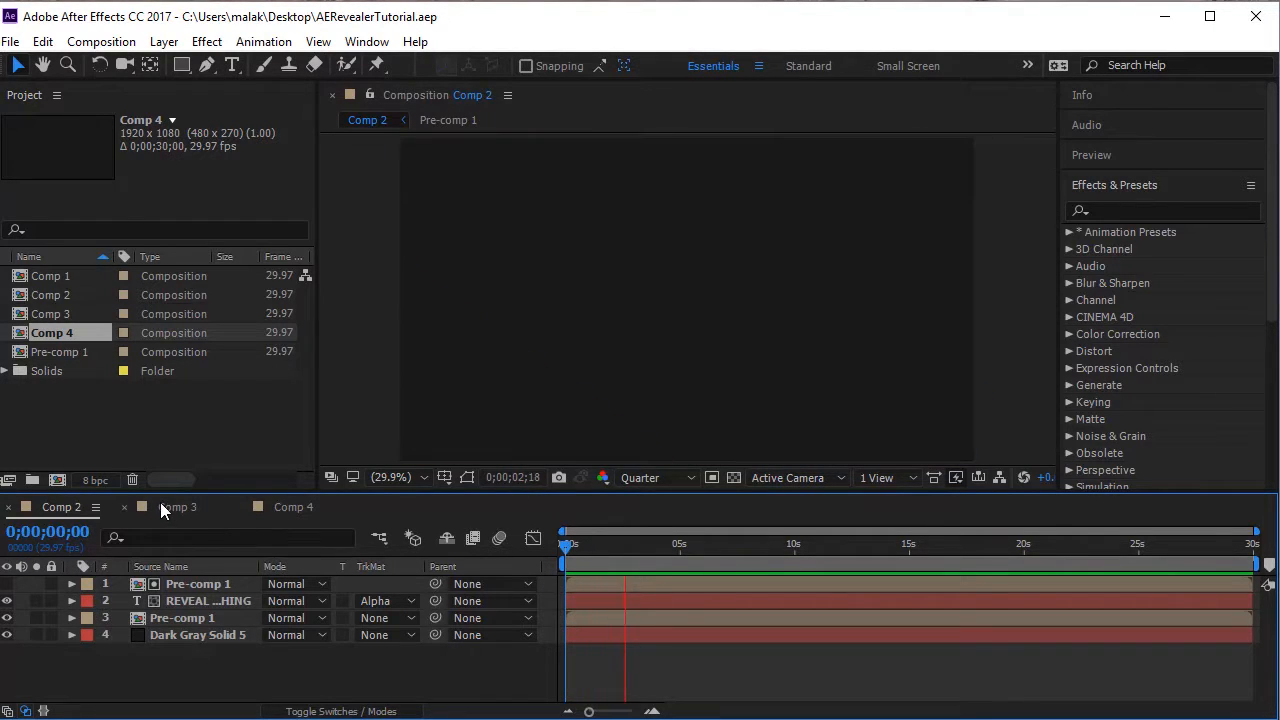
click(161, 505)
key(space)
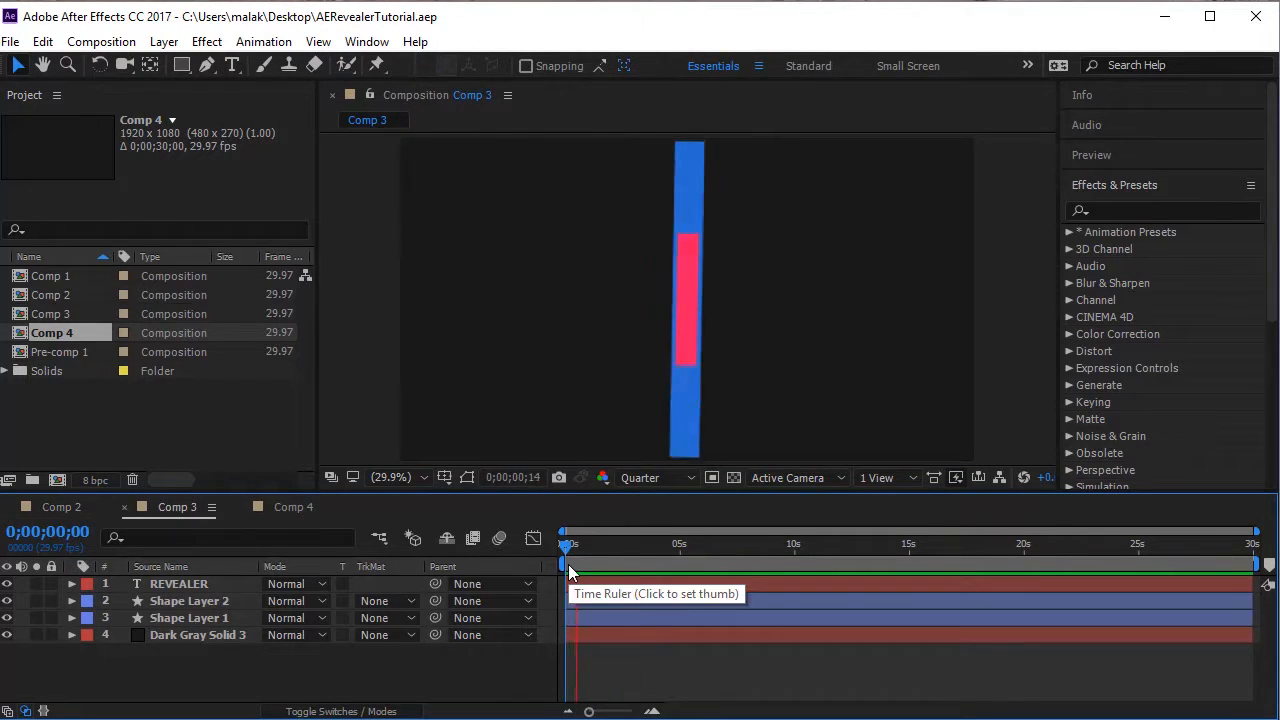
click(292, 509)
key(Home)
key(space)
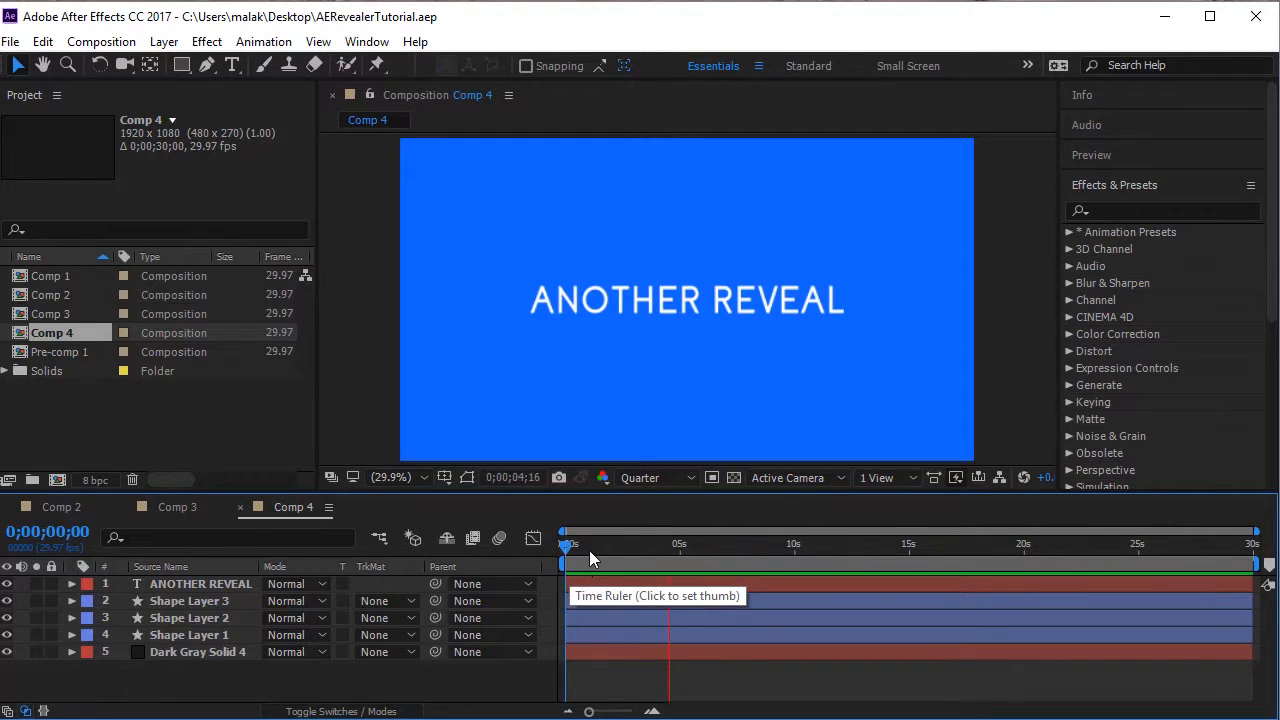
drag(563, 550, 521, 559)
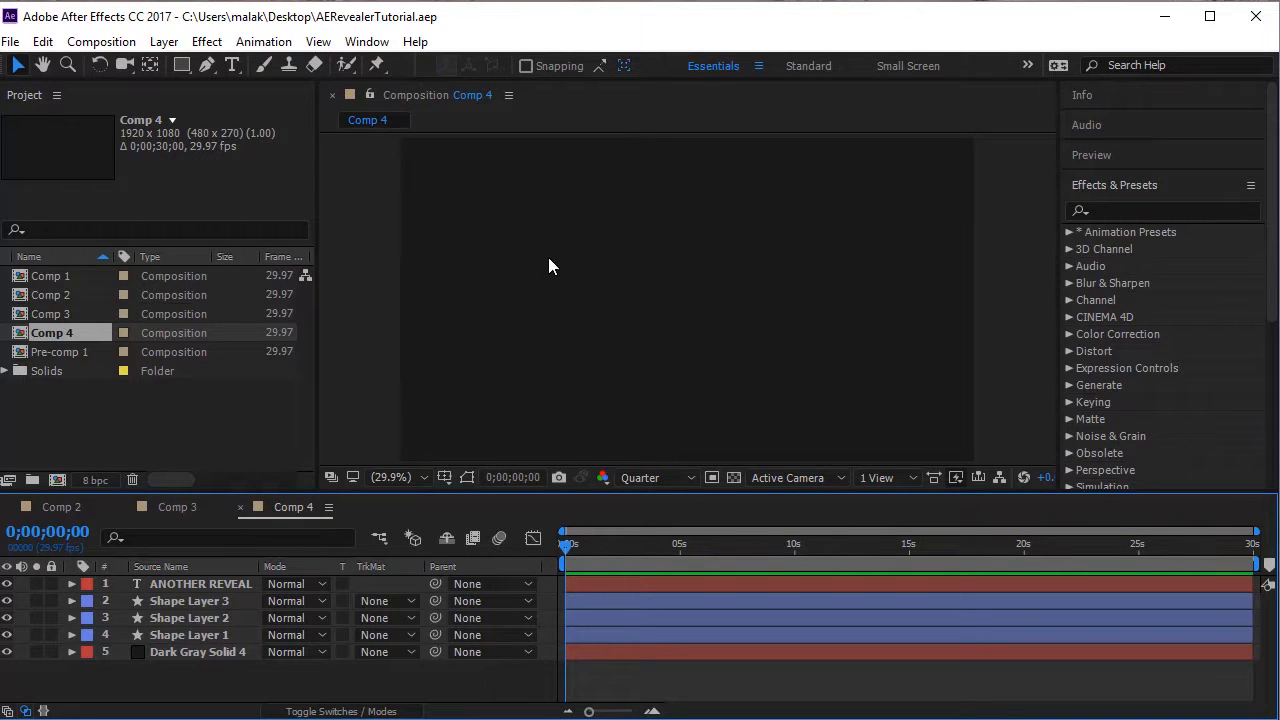
Create a new composition named Comp 5 with the HDTV 1080 29.97 preset and a 30-second duration.
click(101, 41)
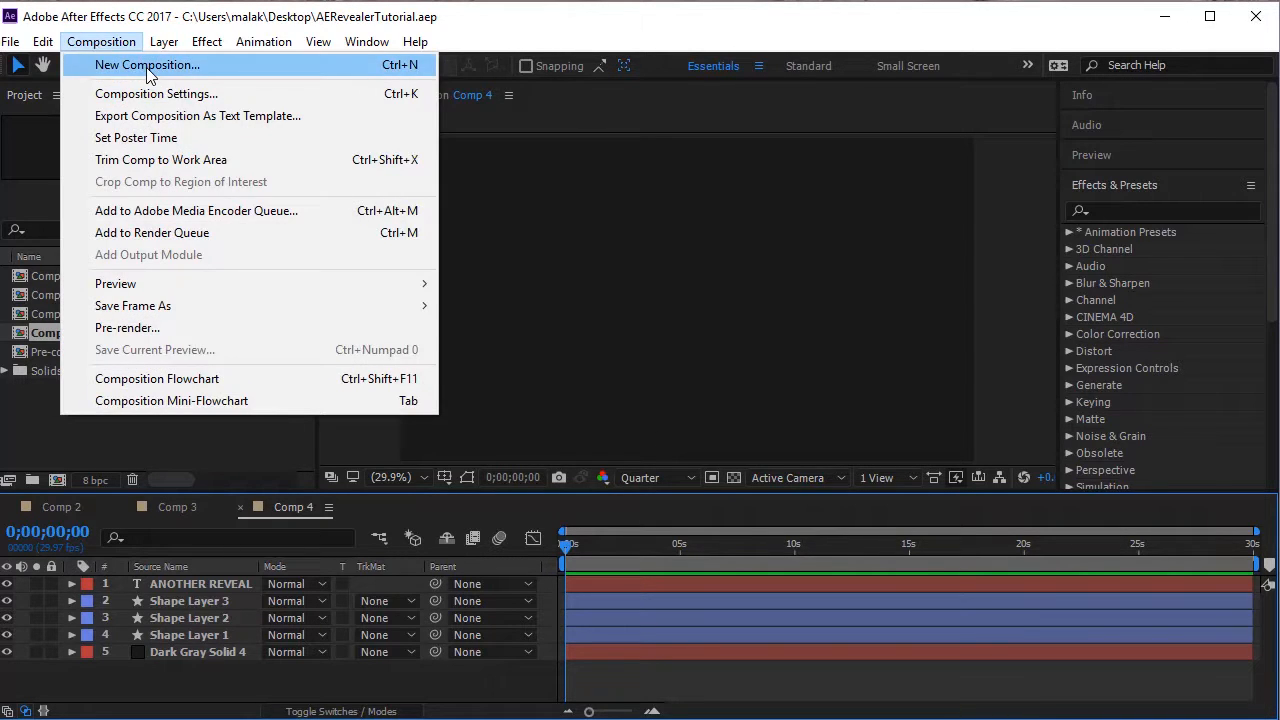
click(100, 61)
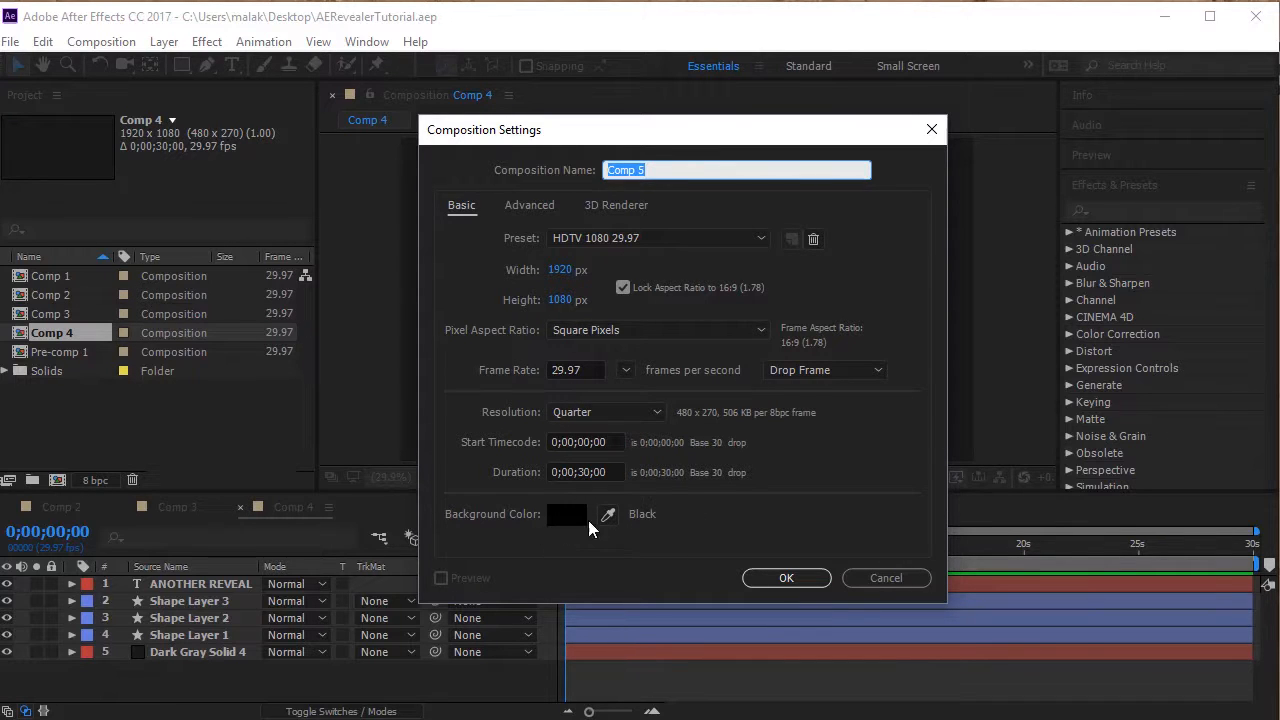
click(780, 577)
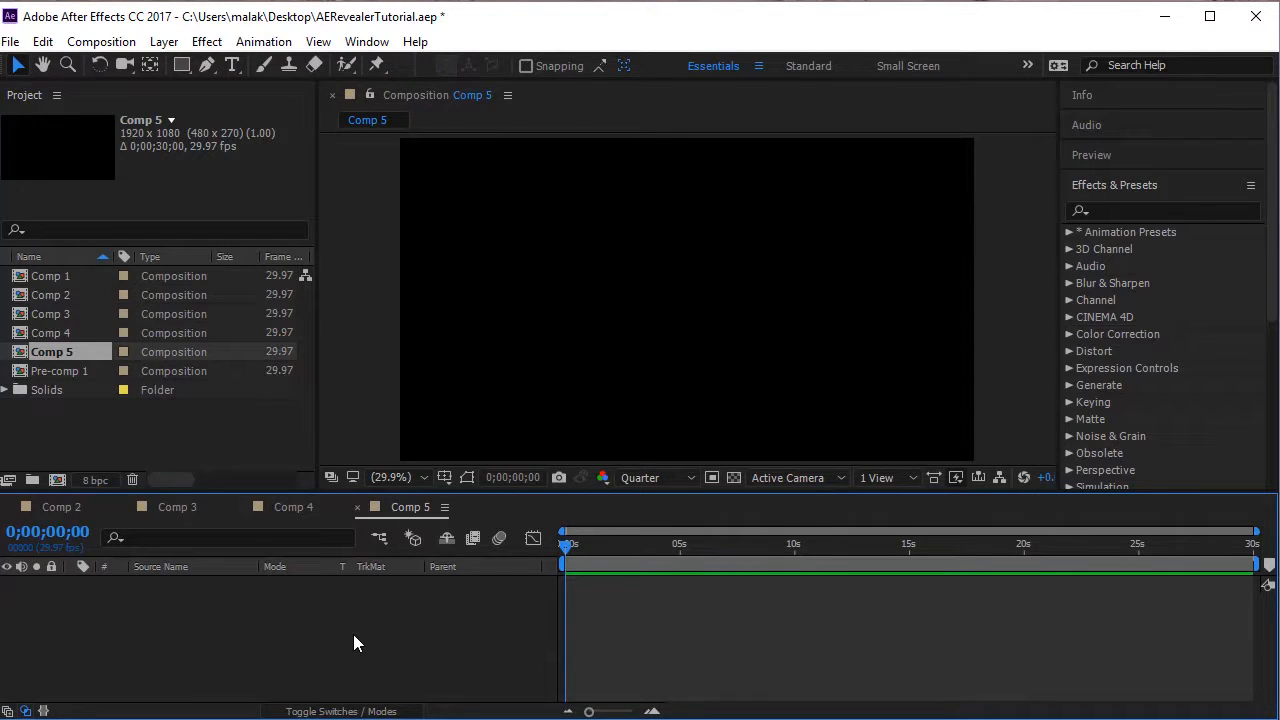
Add a 1920 by 1080 dark gray solid in colour 181818 as the background and deselect it.
key(ctrl+y)
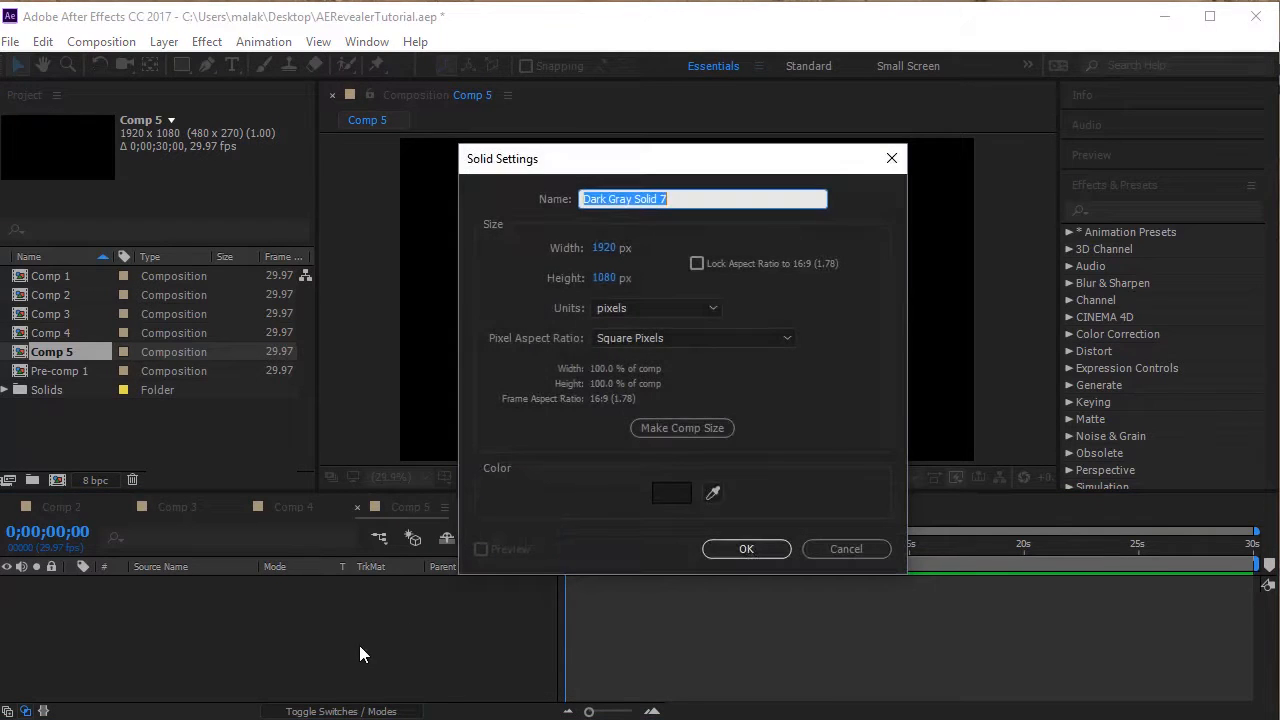
click(863, 542)
right_click(269, 640)
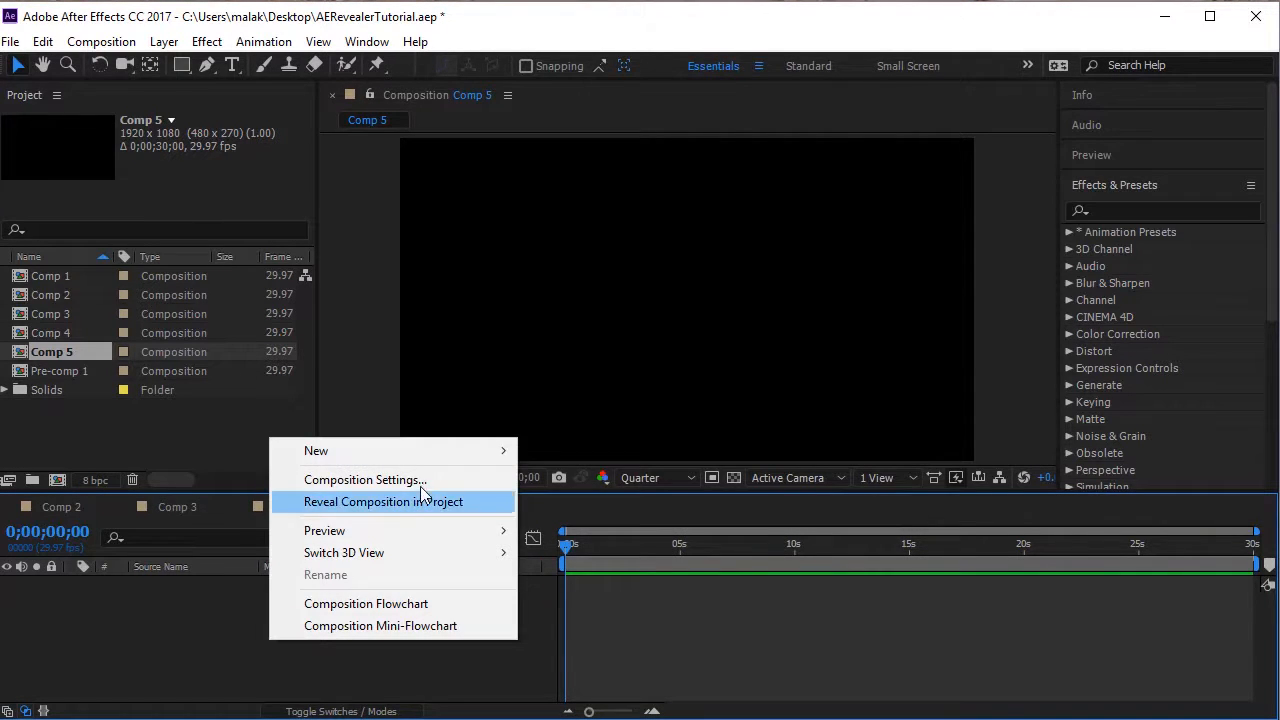
mouse_move(426, 459)
click(613, 503)
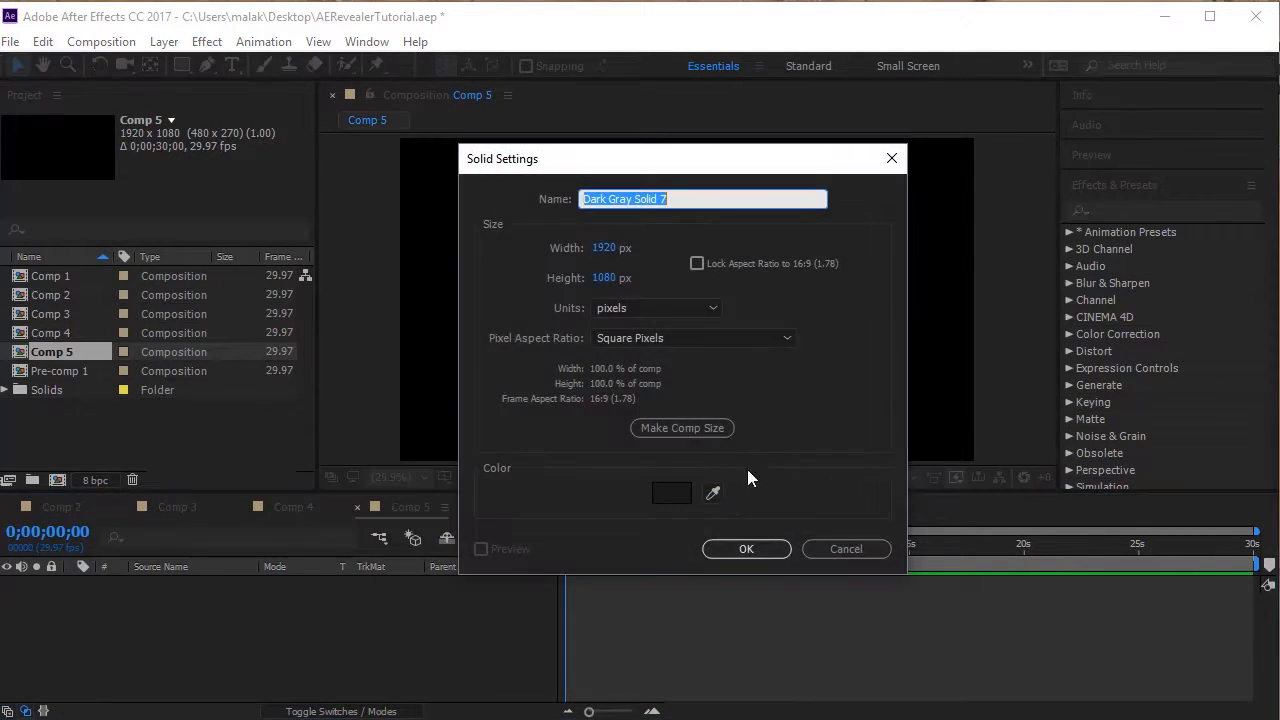
click(670, 493)
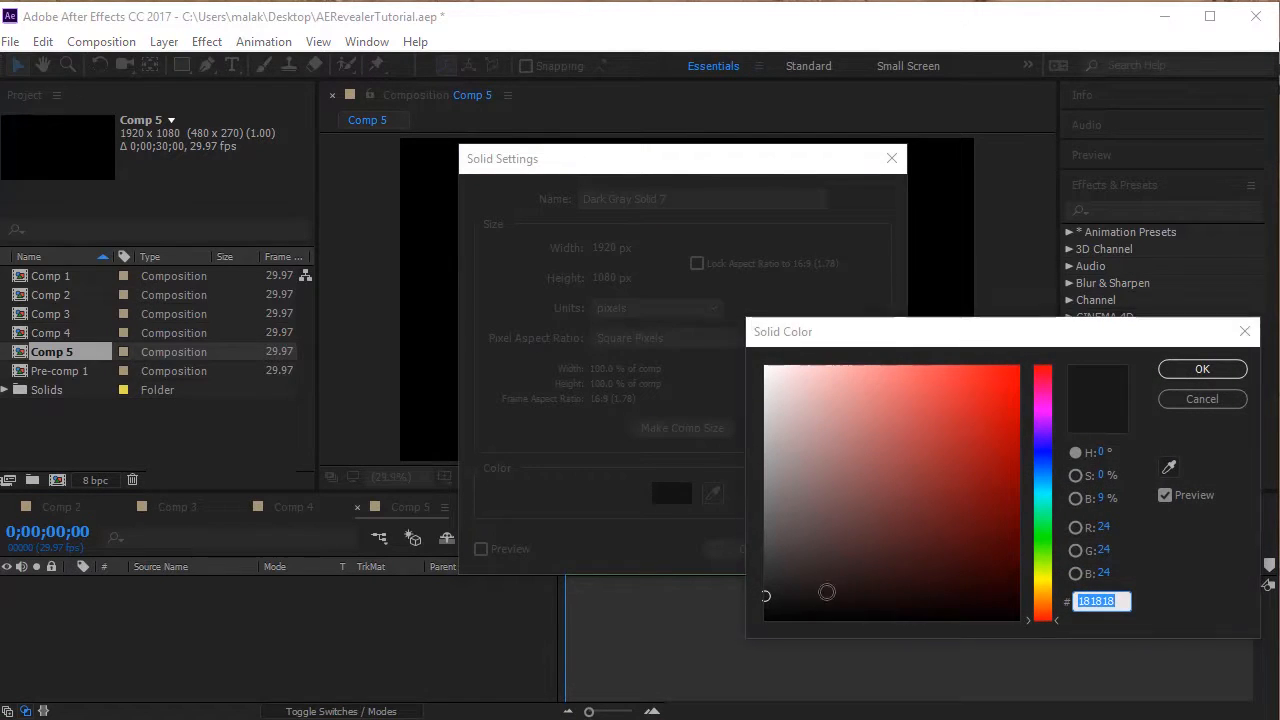
click(1202, 369)
click(762, 553)
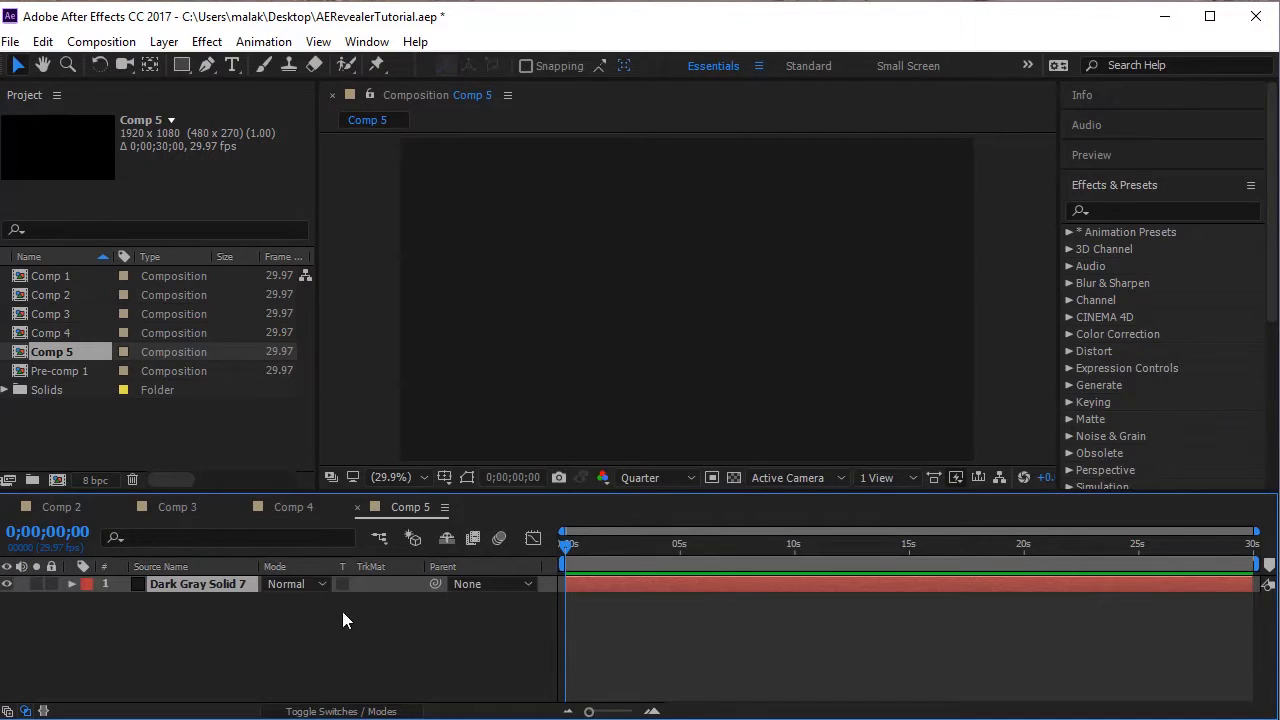
click(340, 656)
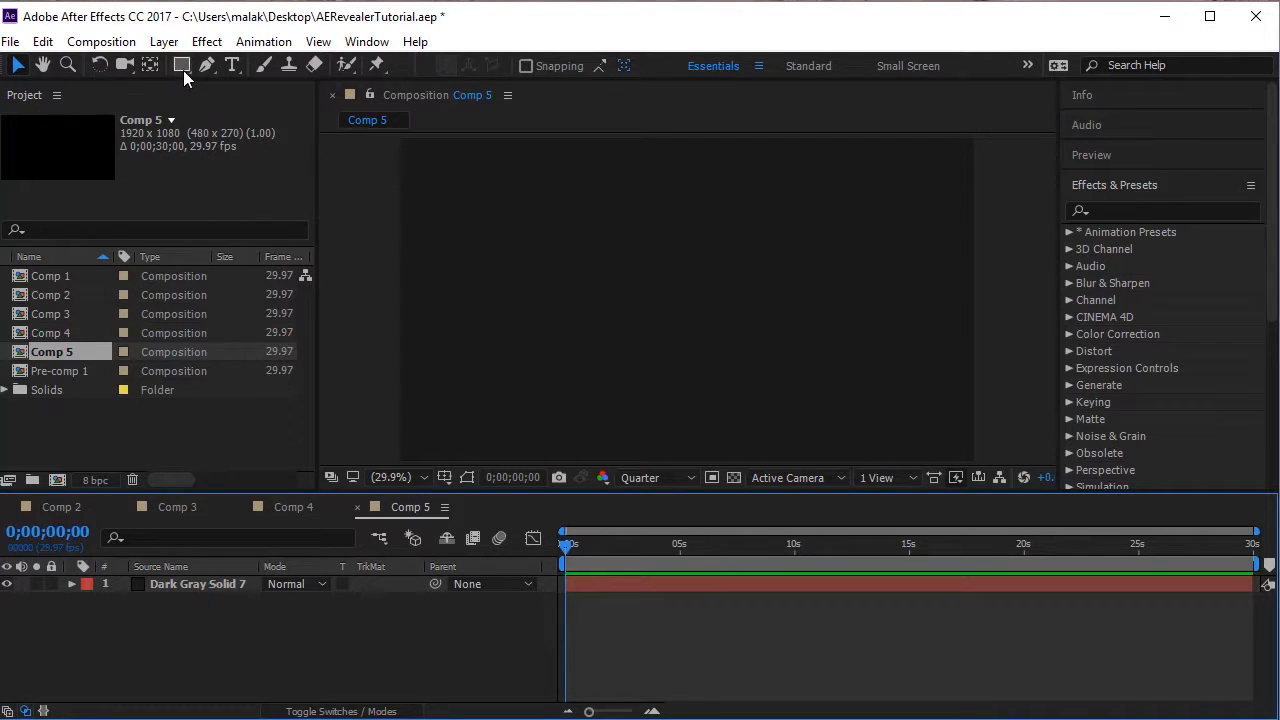
Create a blue ellipse shape layer that fills the composition, and return to the Selection tool.
mouse_move(182, 67)
mouse_down()
mouse_move(280, 107)
mouse_move(268, 108)
mouse_up()
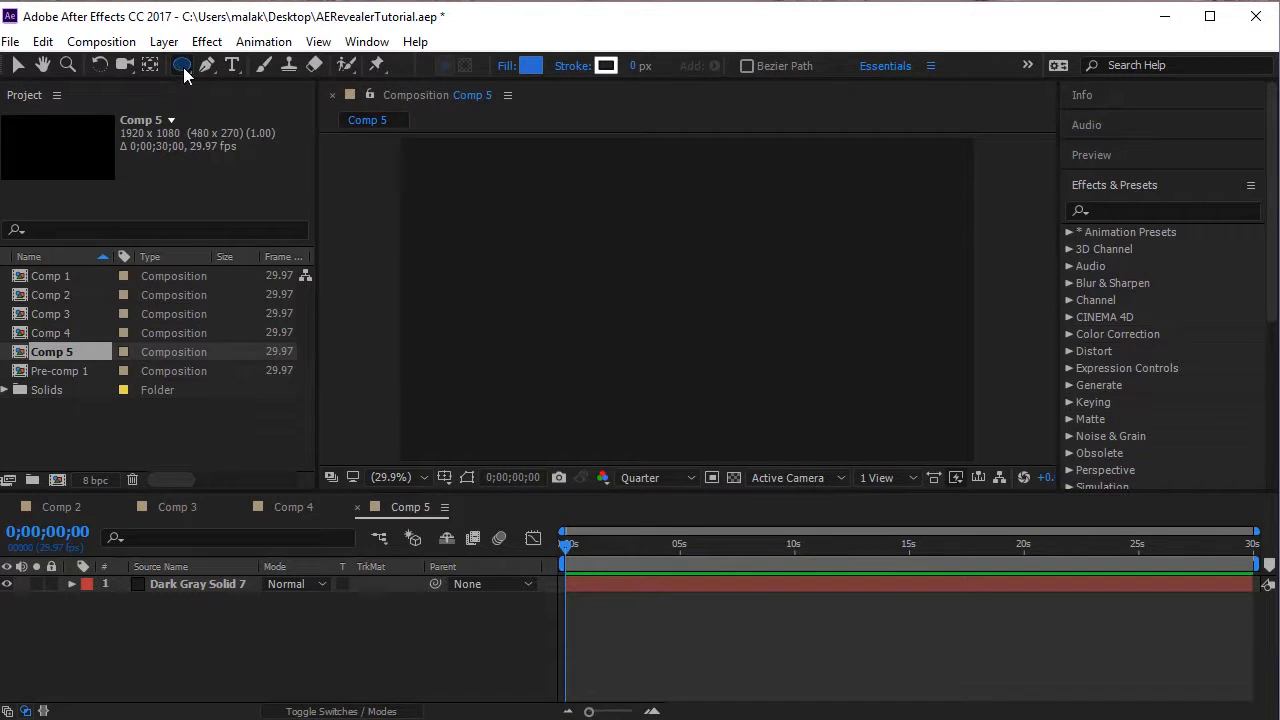
double_click(183, 67)
key(v)
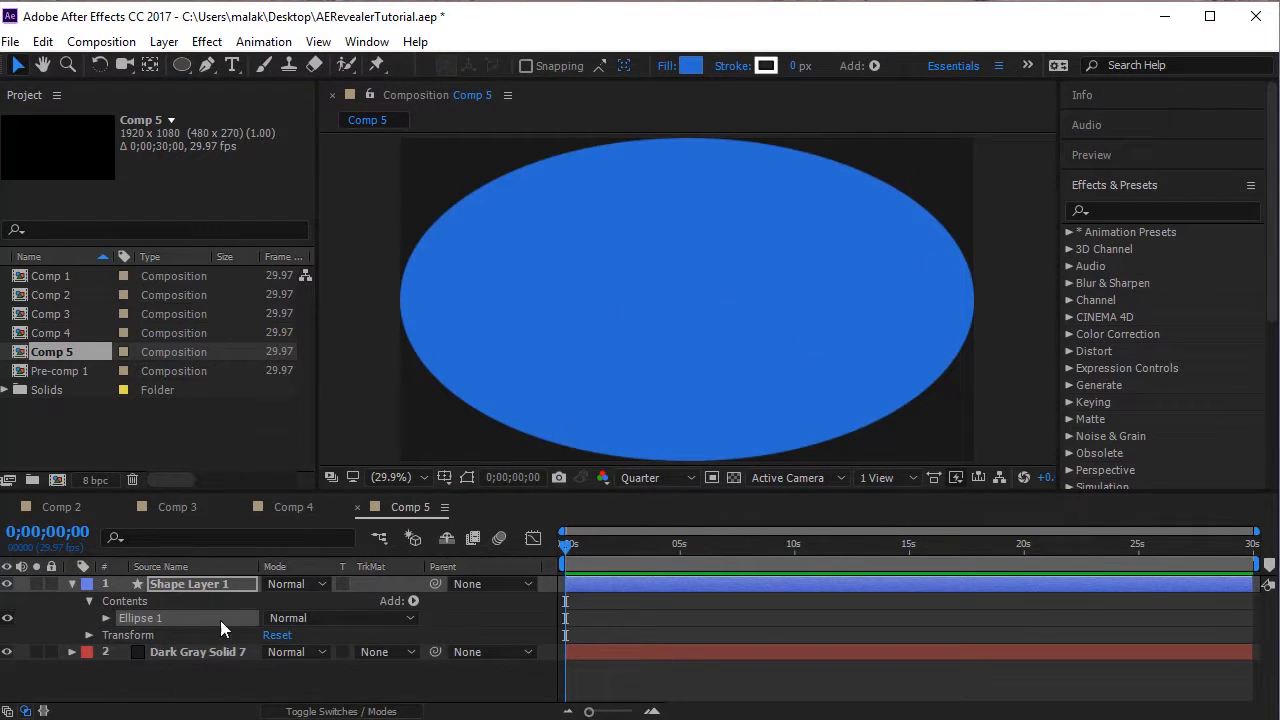
Unlink the ellipse path's size proportions, set its size to 500 by 500 to make a circle, and relink them.
click(106, 618)
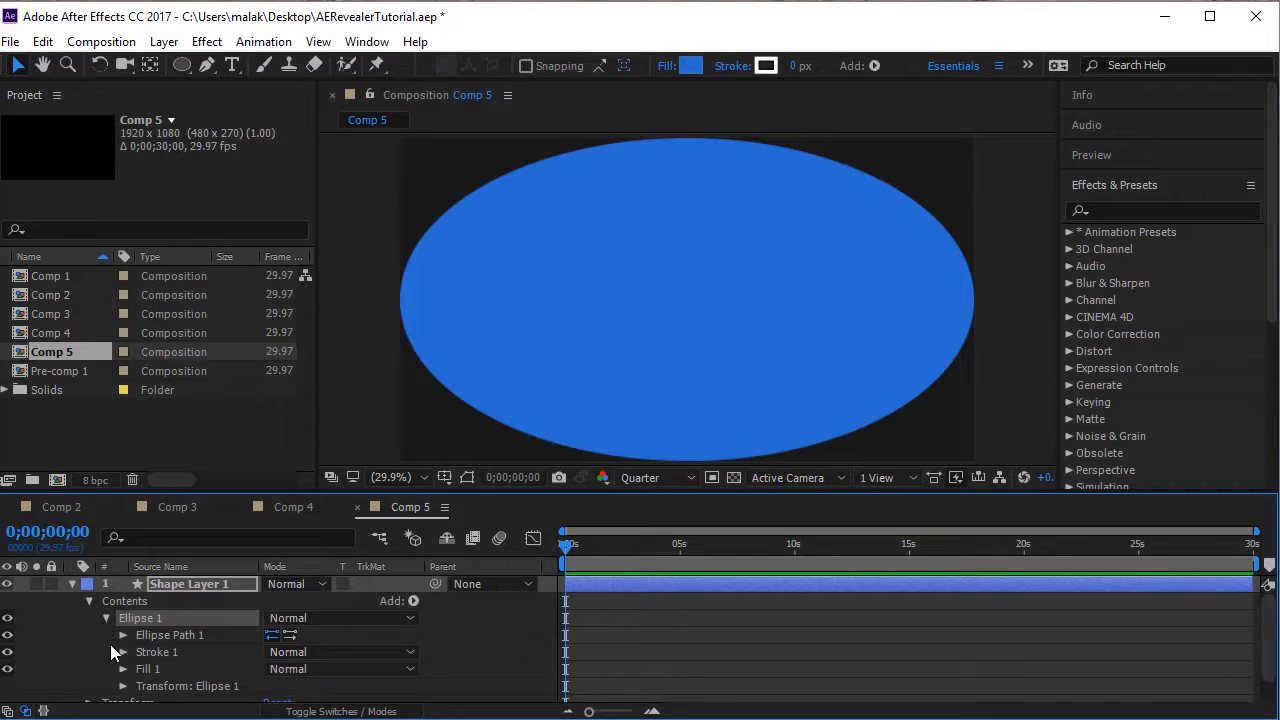
click(122, 635)
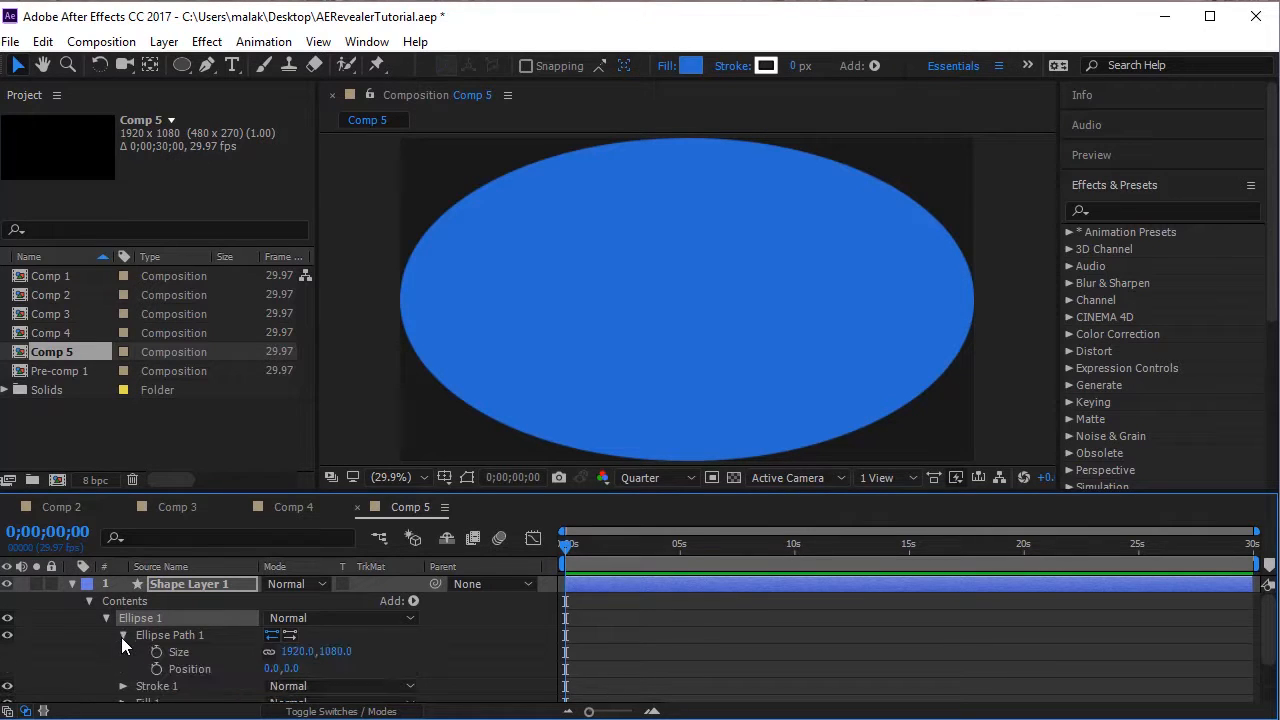
click(292, 651)
text(500)
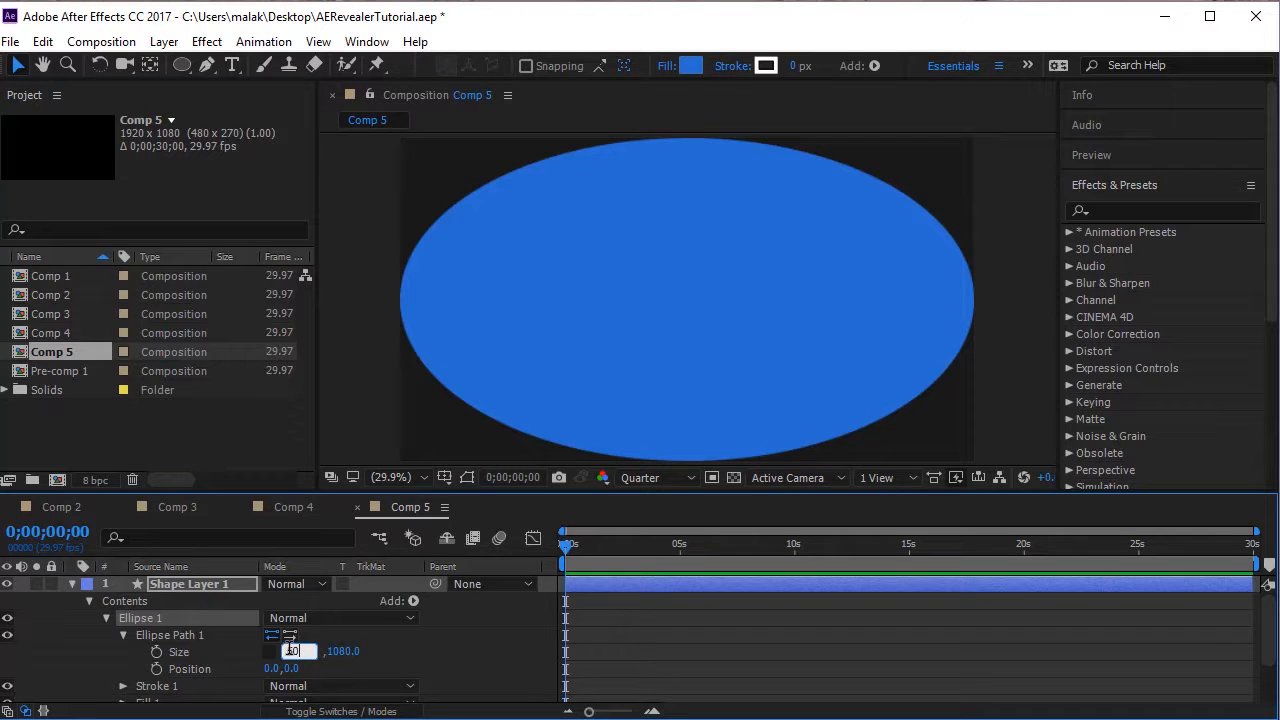
key(Return)
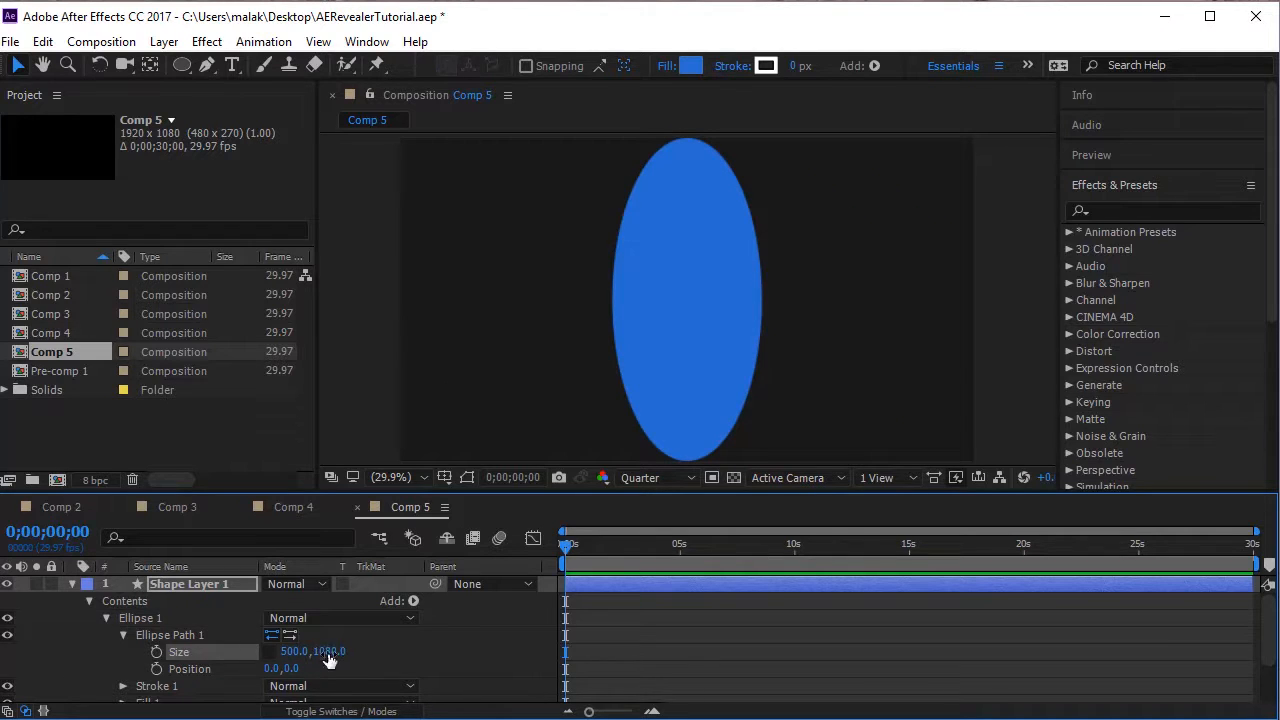
click(328, 651)
text(500)
key(Return)
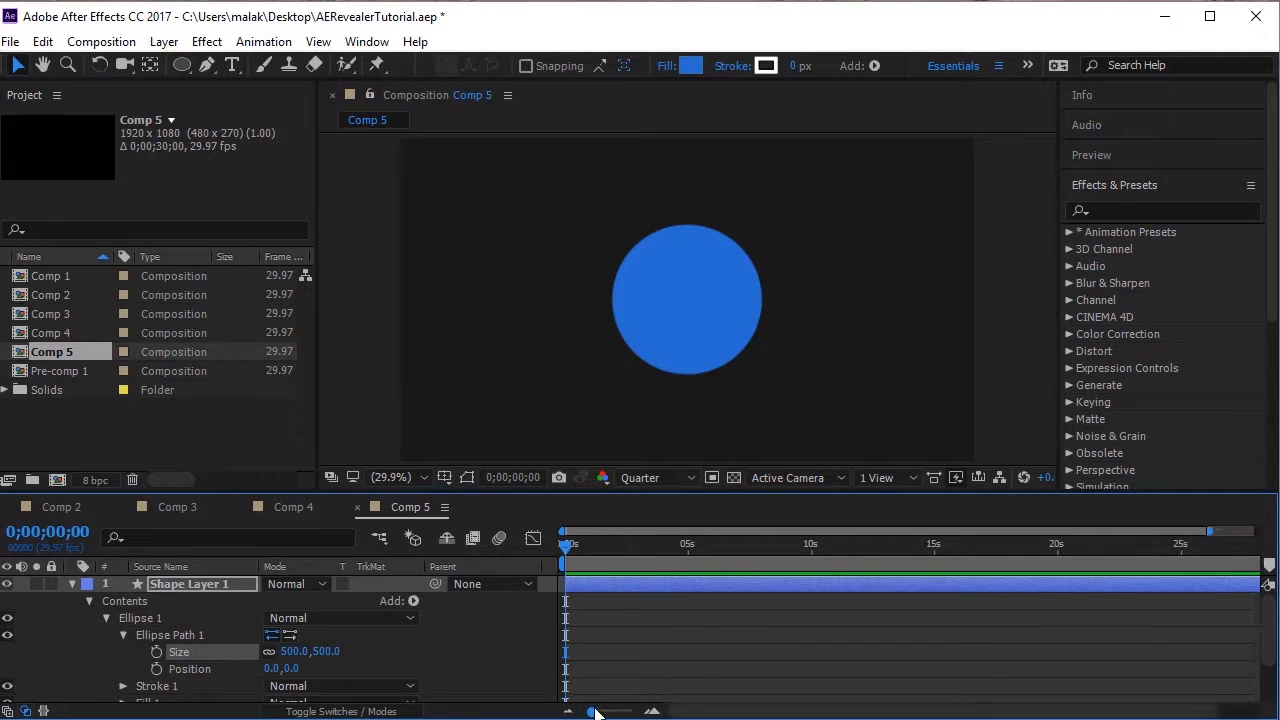
Set the circle's size to 0 and add a Size keyframe at 0;00;00;00.
drag(588, 711, 616, 712)
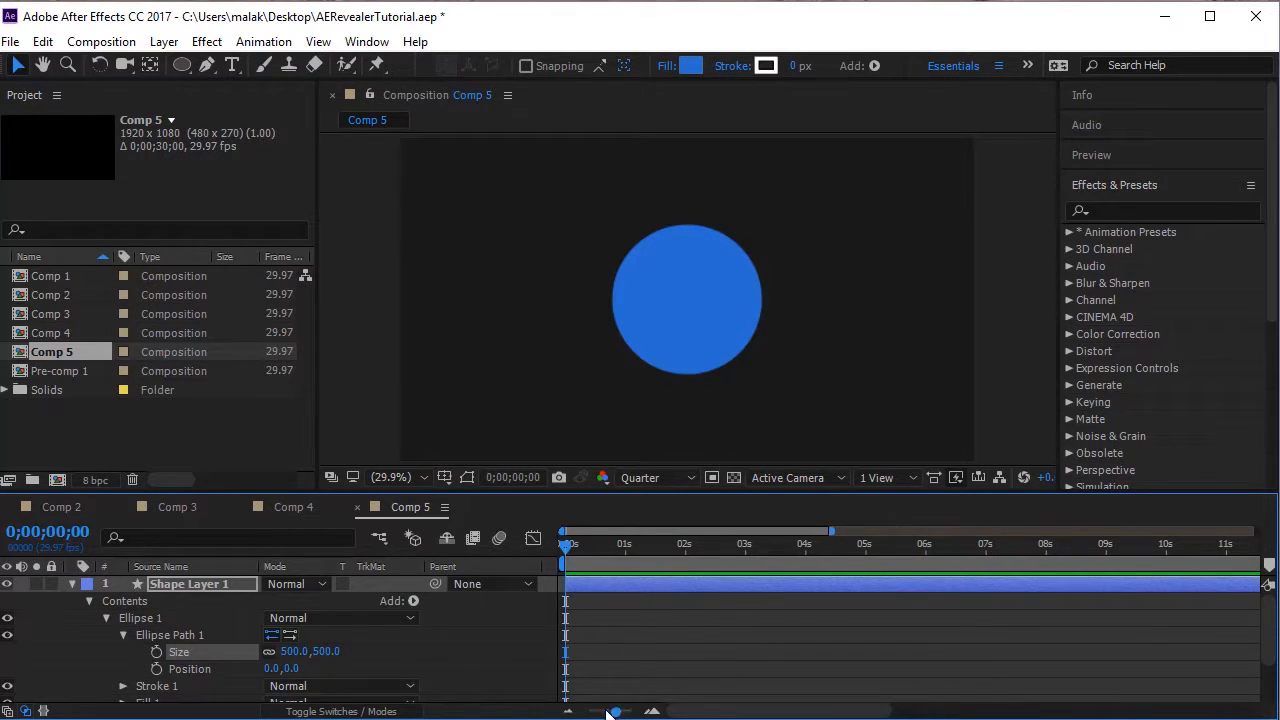
click(295, 651)
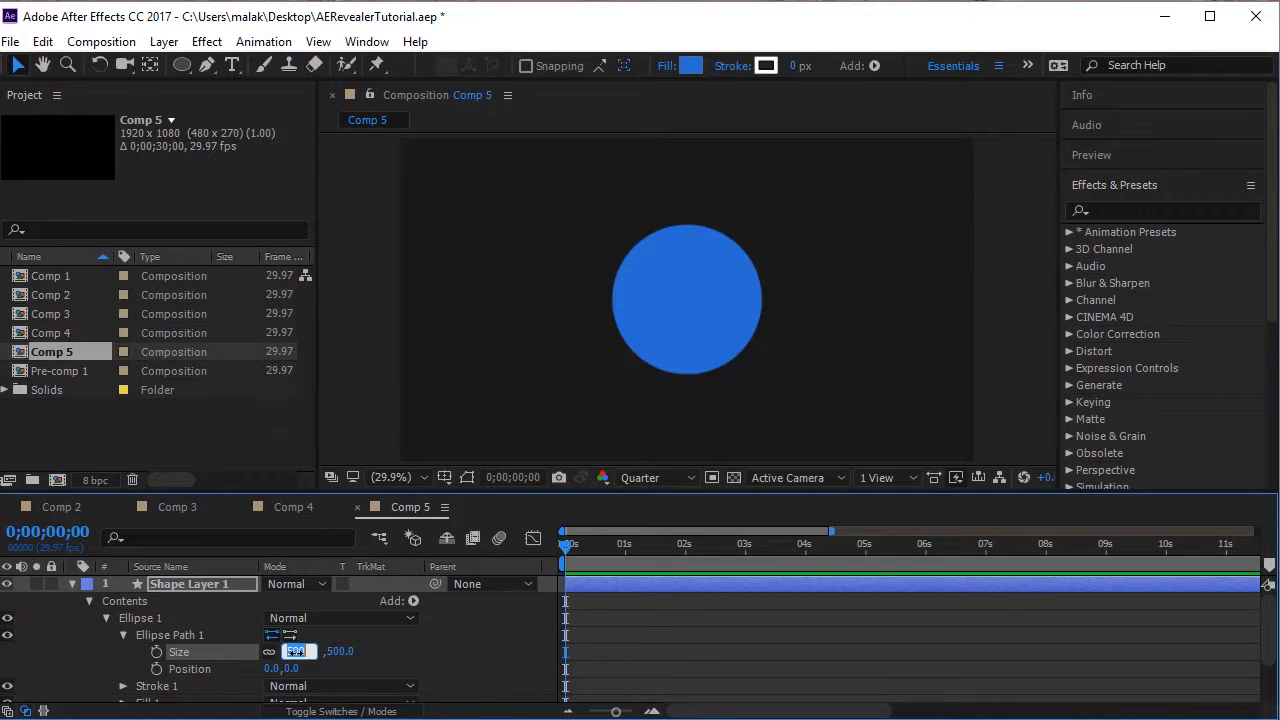
text(0)
key(Return)
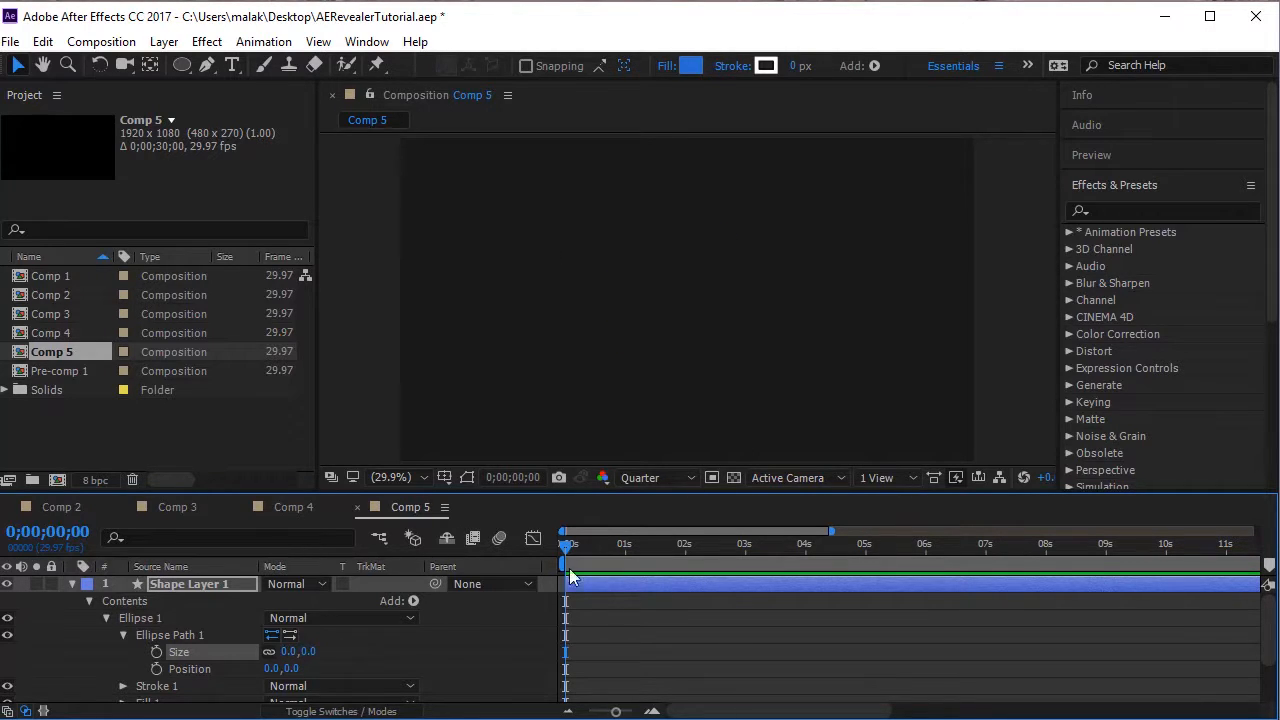
click(154, 652)
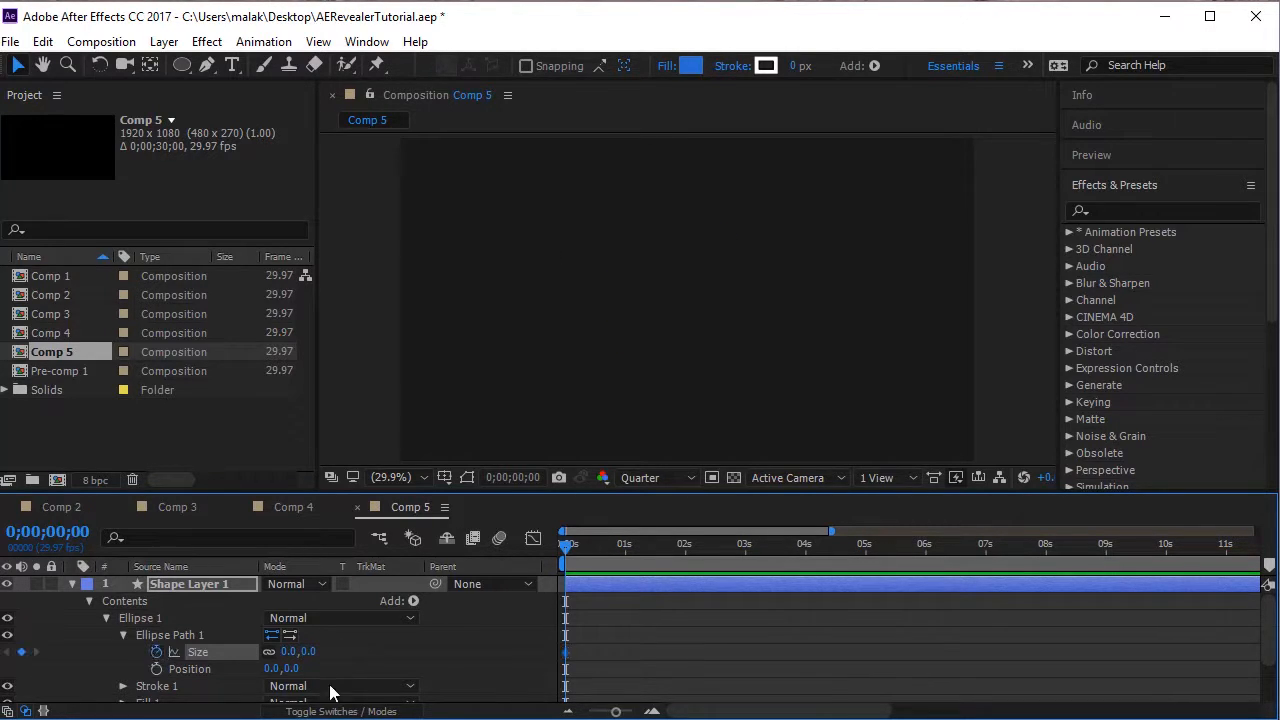
Add a second Size keyframe at 0;00;00;15 with the circle's size at 100 by 100.
click(624, 542)
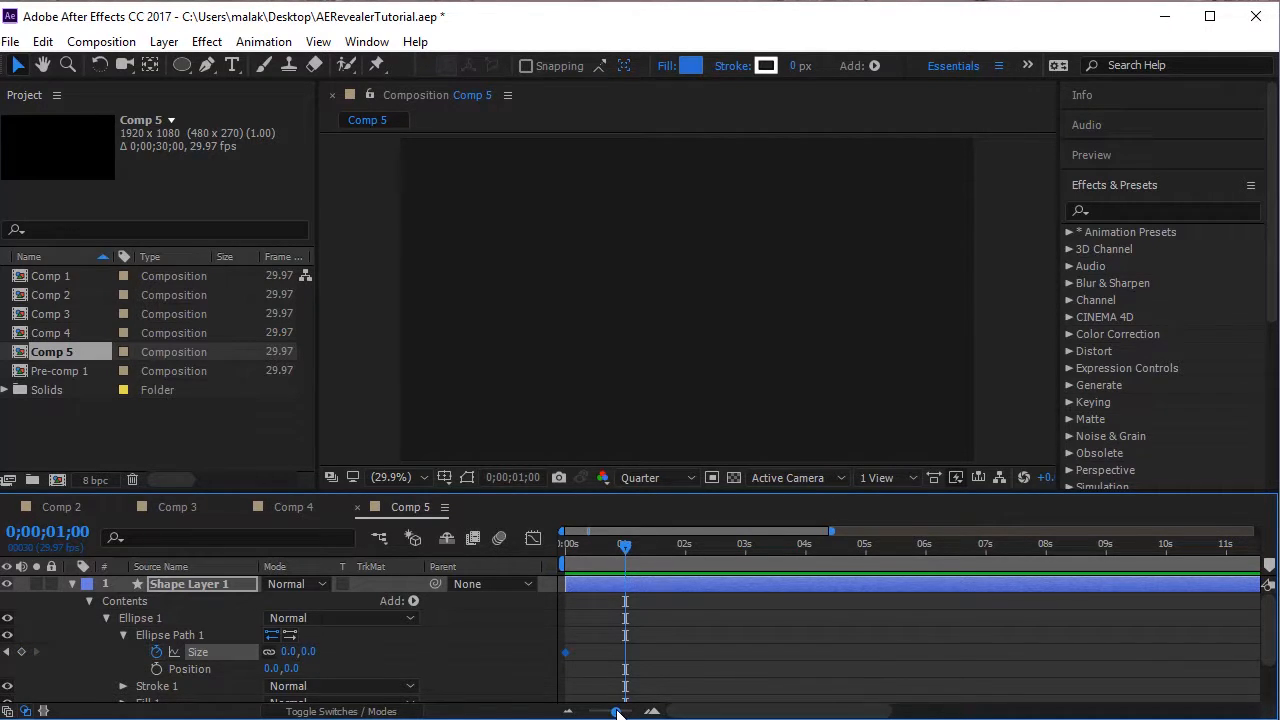
drag(616, 711, 625, 711)
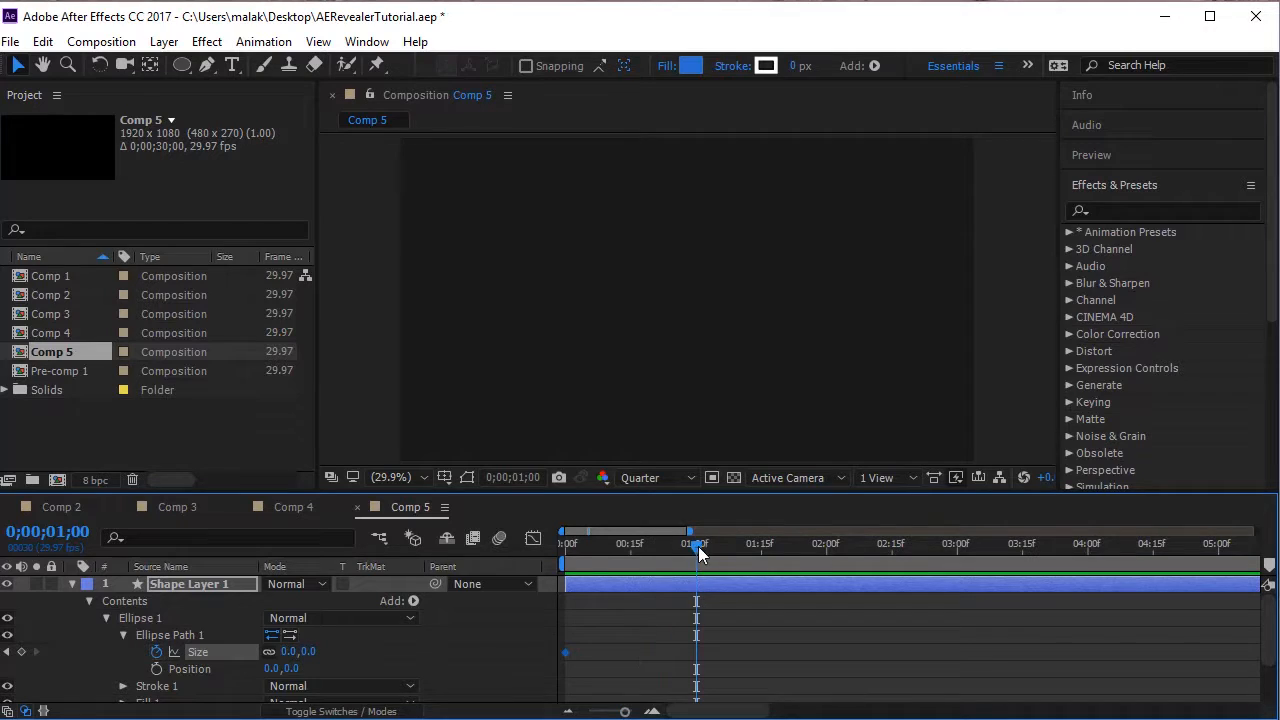
drag(698, 546, 632, 561)
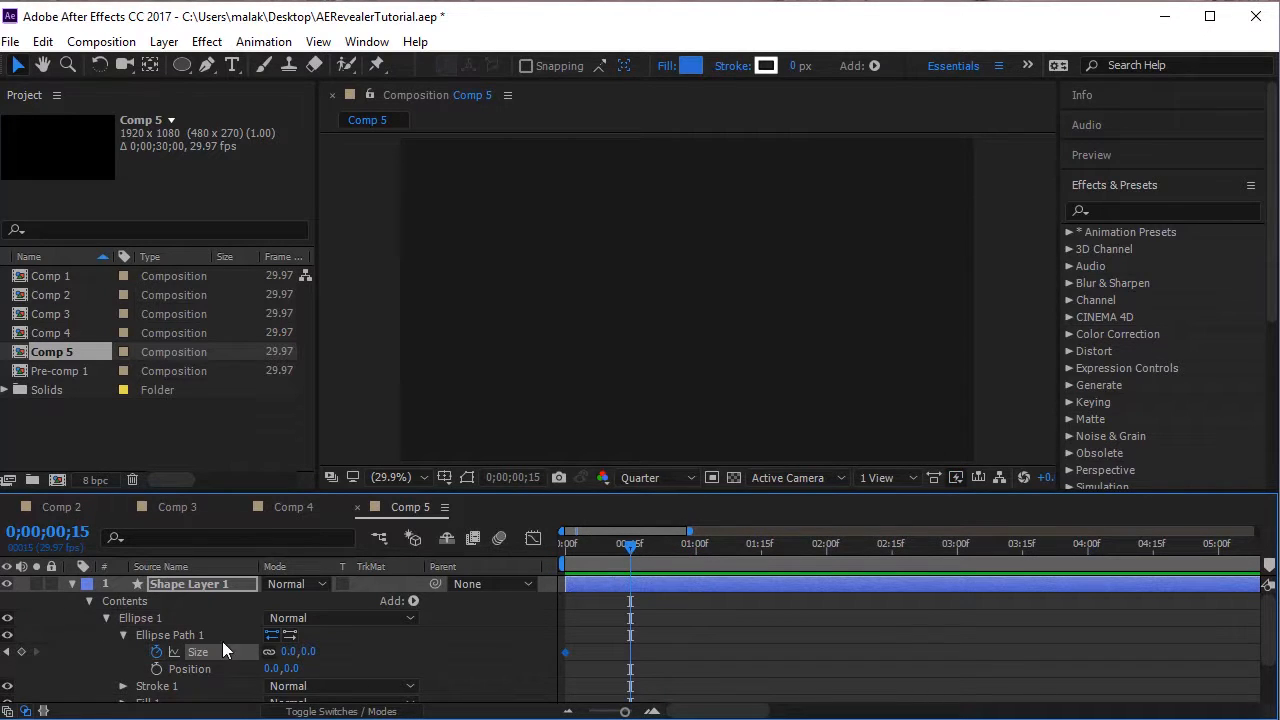
click(289, 651)
text(100)
key(Return)
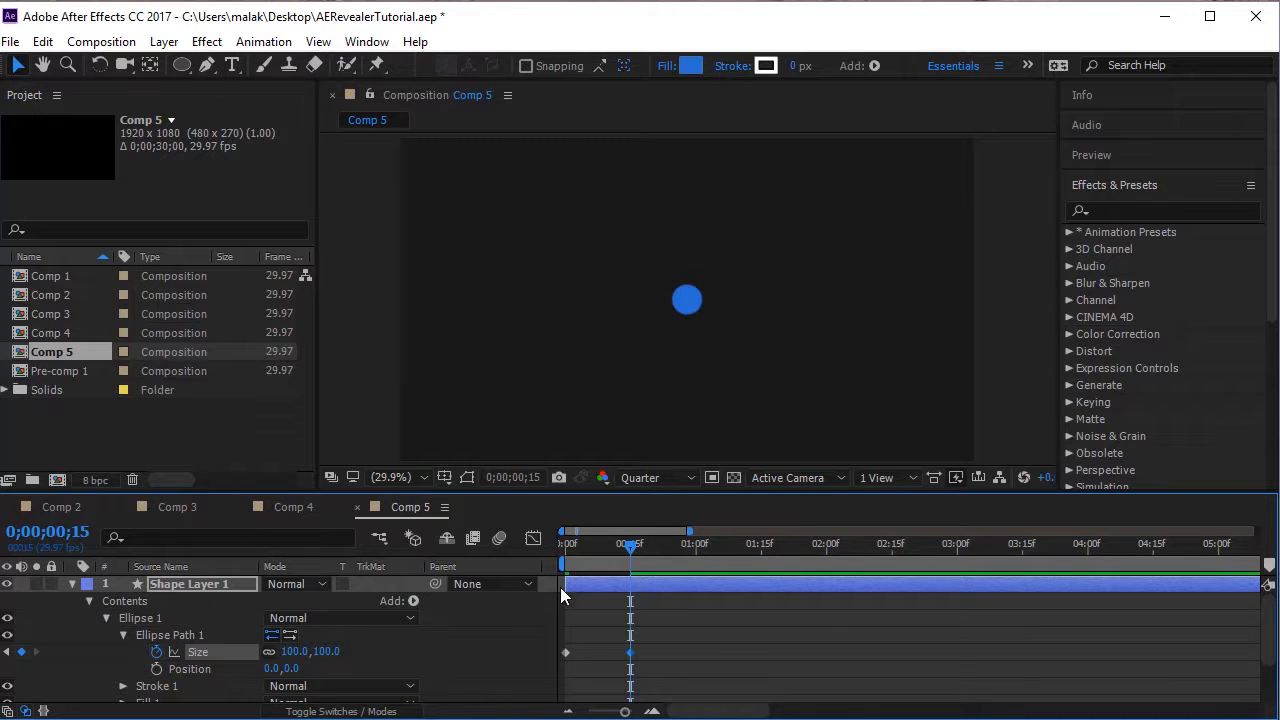
Preview the circle's growth from the start of the composition.
drag(633, 548, 566, 549)
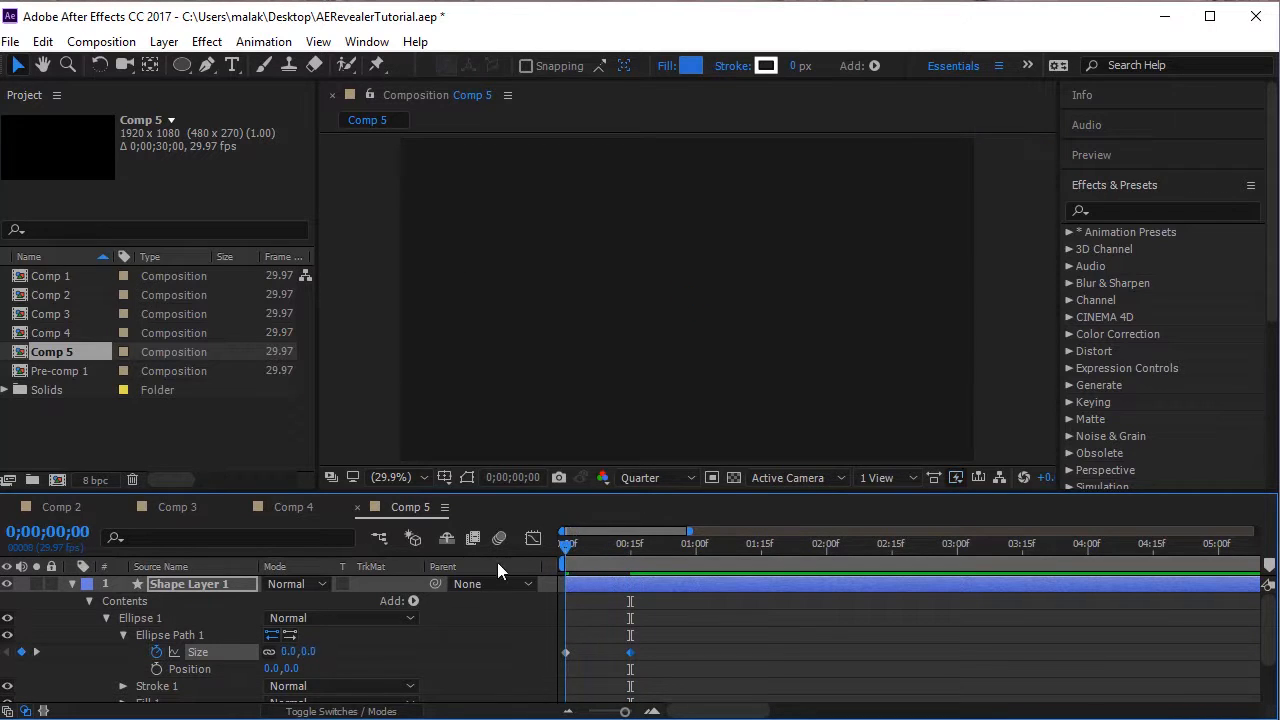
key(space)
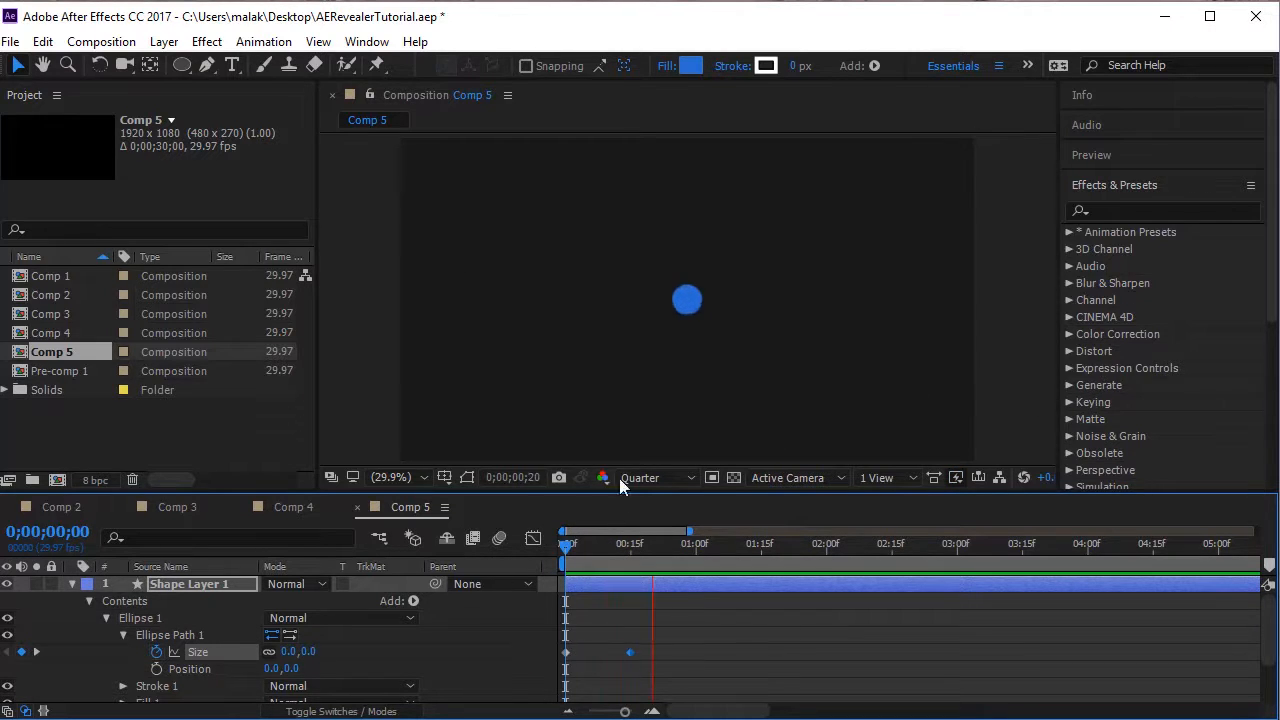
mouse_move(575, 544)
mouse_down()
mouse_move(632, 558)
mouse_move(664, 549)
mouse_move(583, 560)
mouse_move(645, 570)
mouse_move(548, 591)
mouse_move(554, 574)
mouse_move(621, 585)
mouse_move(557, 588)
mouse_up()
Apply Easy Ease to both Size keyframes of the circle.
drag(653, 613, 526, 697)
right_click(632, 652)
mouse_move(752, 638)
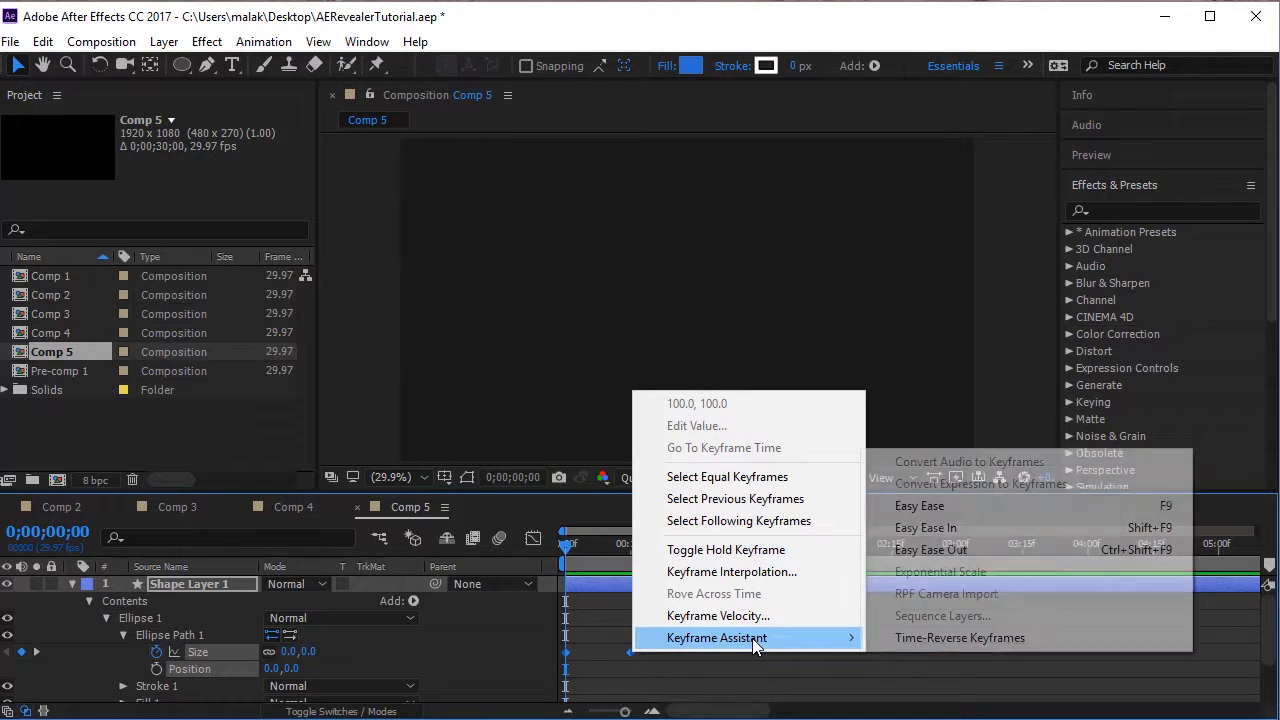
click(989, 507)
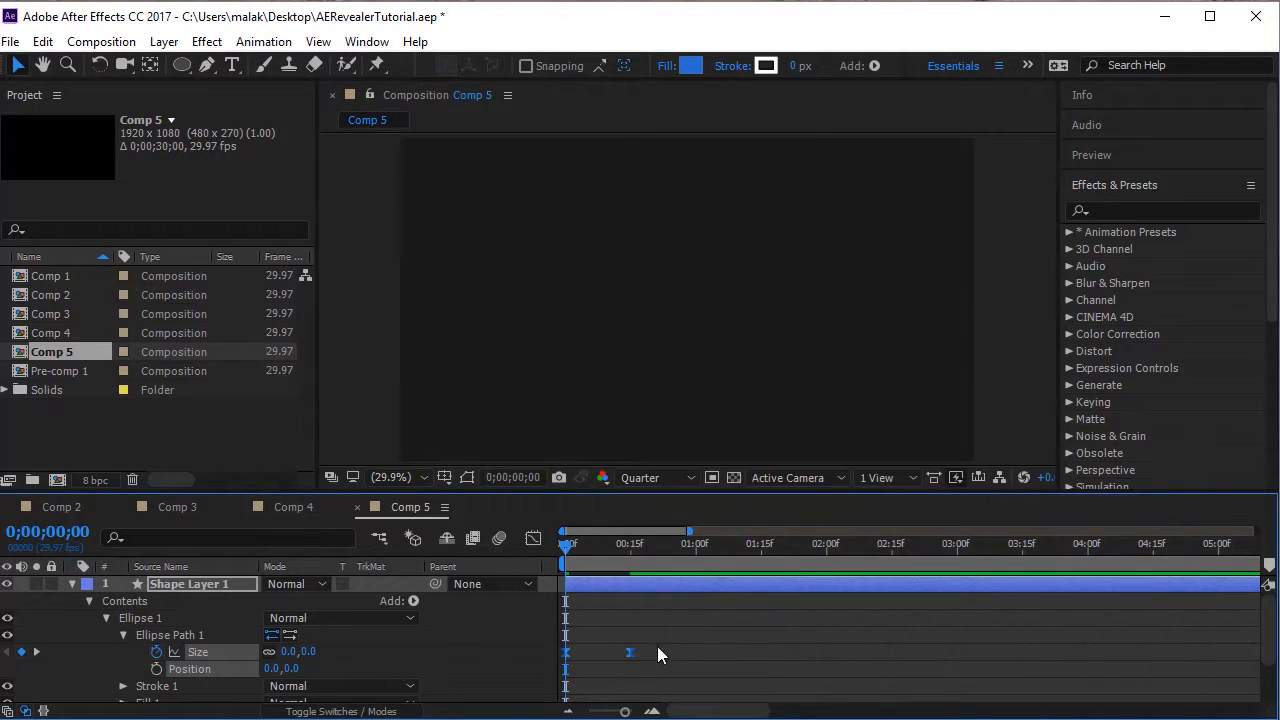
Reshape the Size speed curve in the graph editor so the speed peaks at the first keyframe and tapers to the second.
drag(678, 628, 552, 692)
click(532, 539)
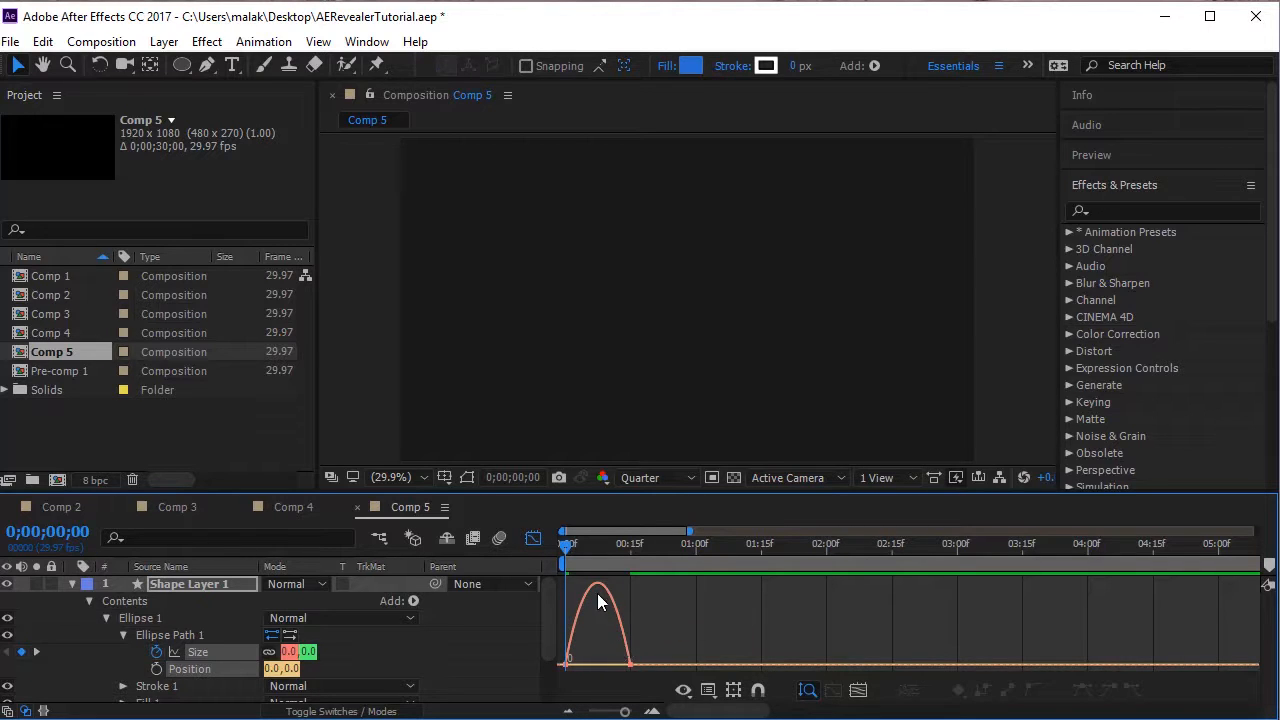
drag(660, 592, 572, 708)
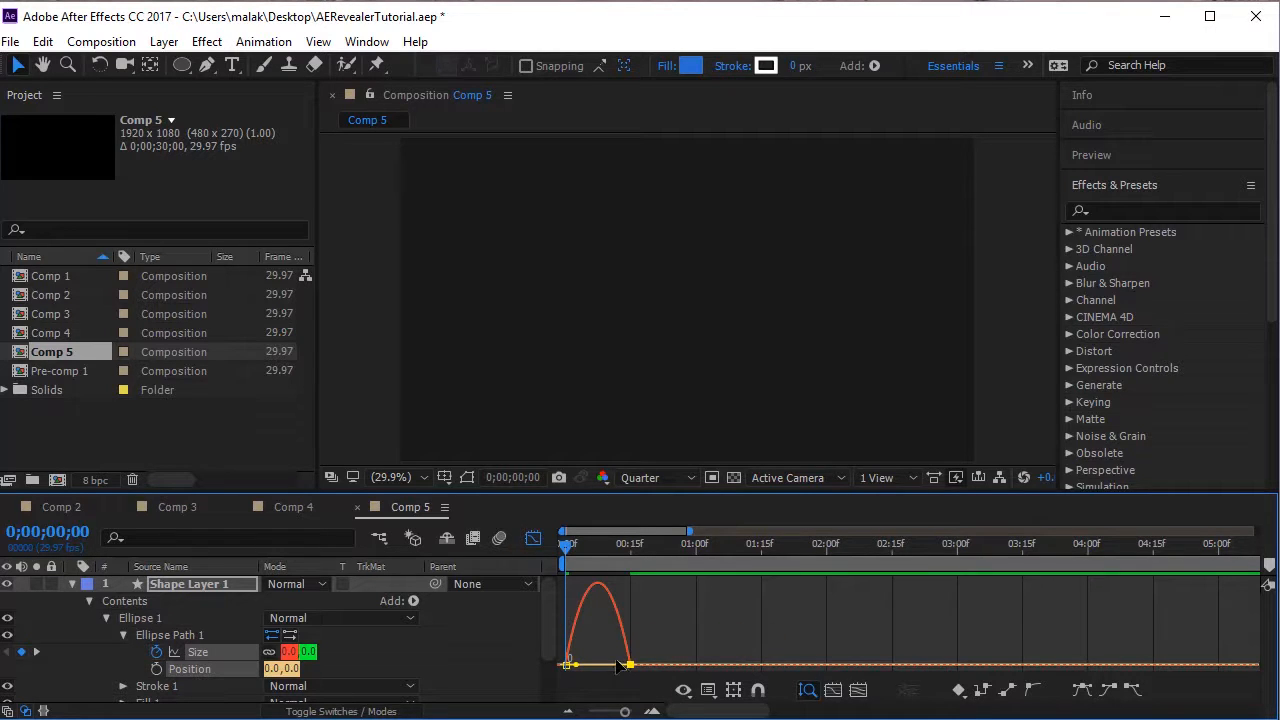
drag(619, 666, 545, 684)
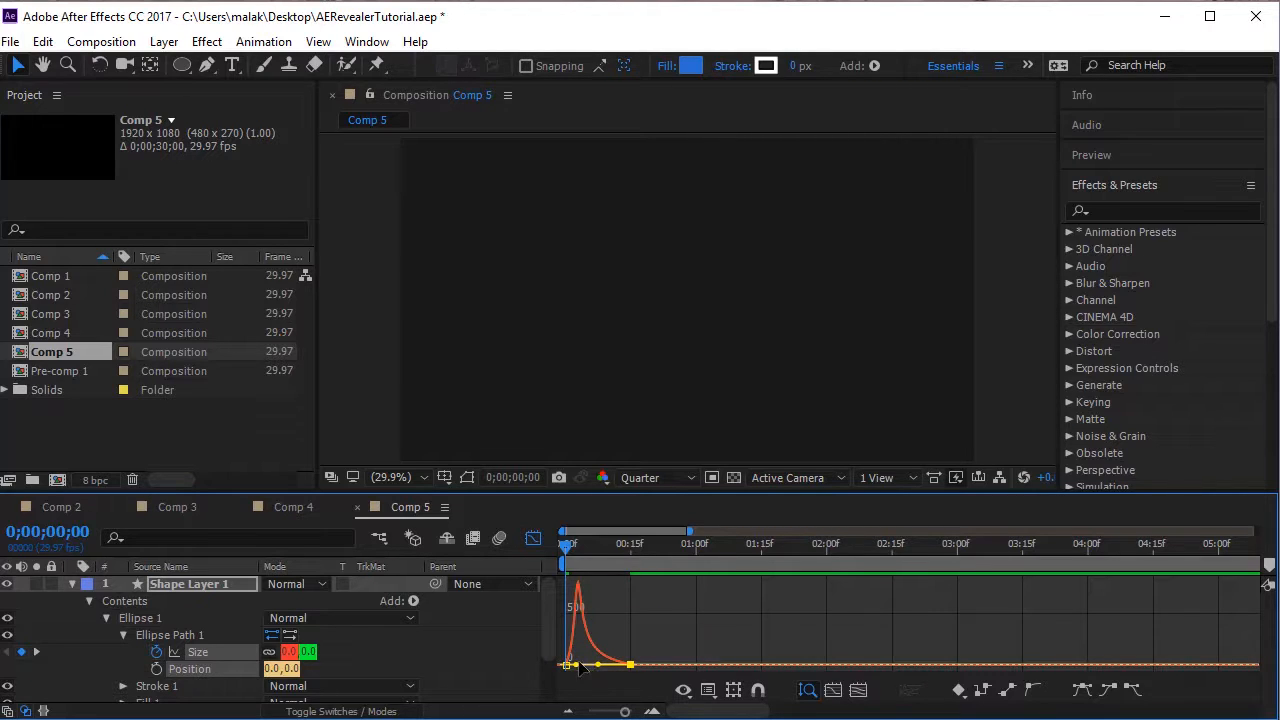
drag(577, 665, 569, 665)
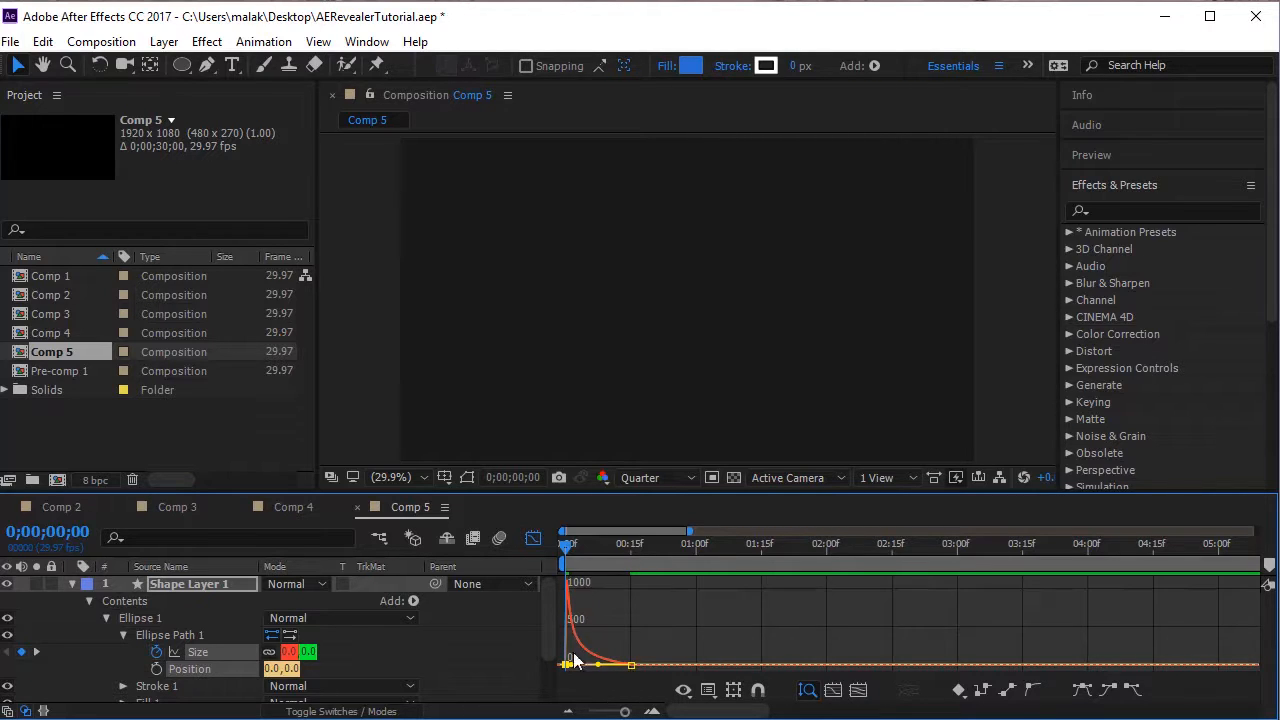
Close the graph editor and preview the circle's eased growth from the start of the composition.
click(533, 541)
key(space)
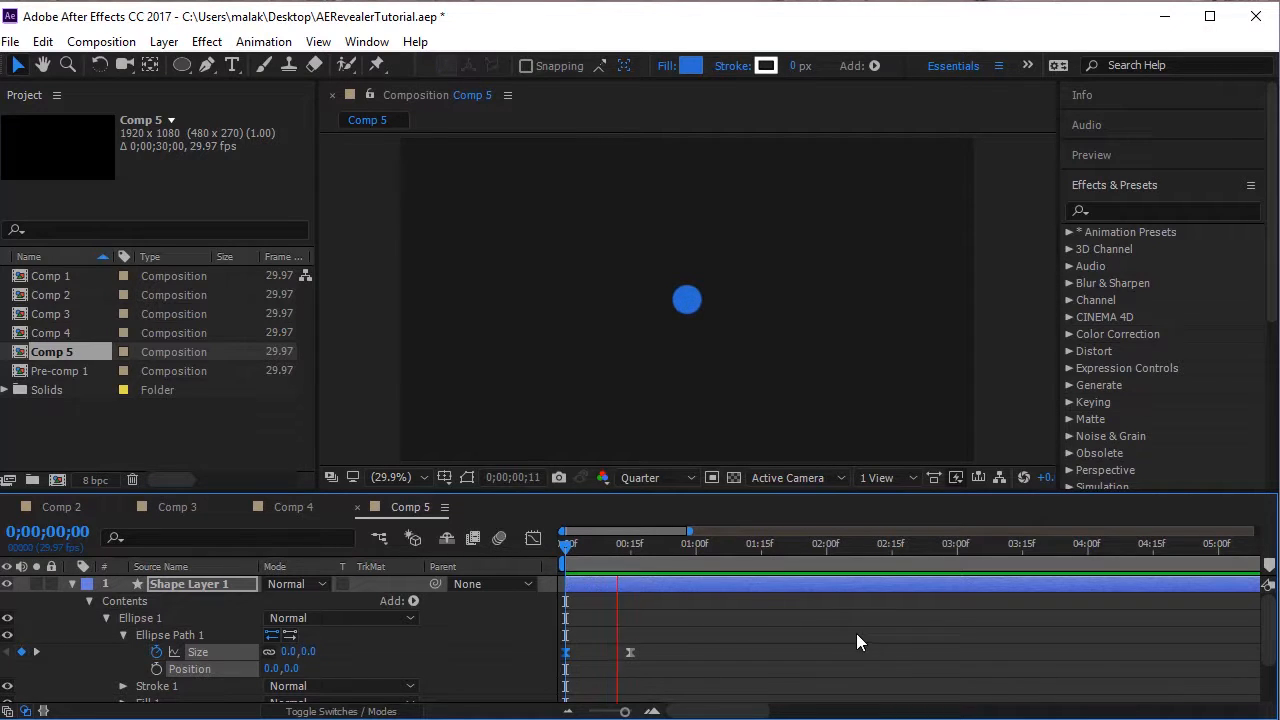
drag(582, 547, 552, 581)
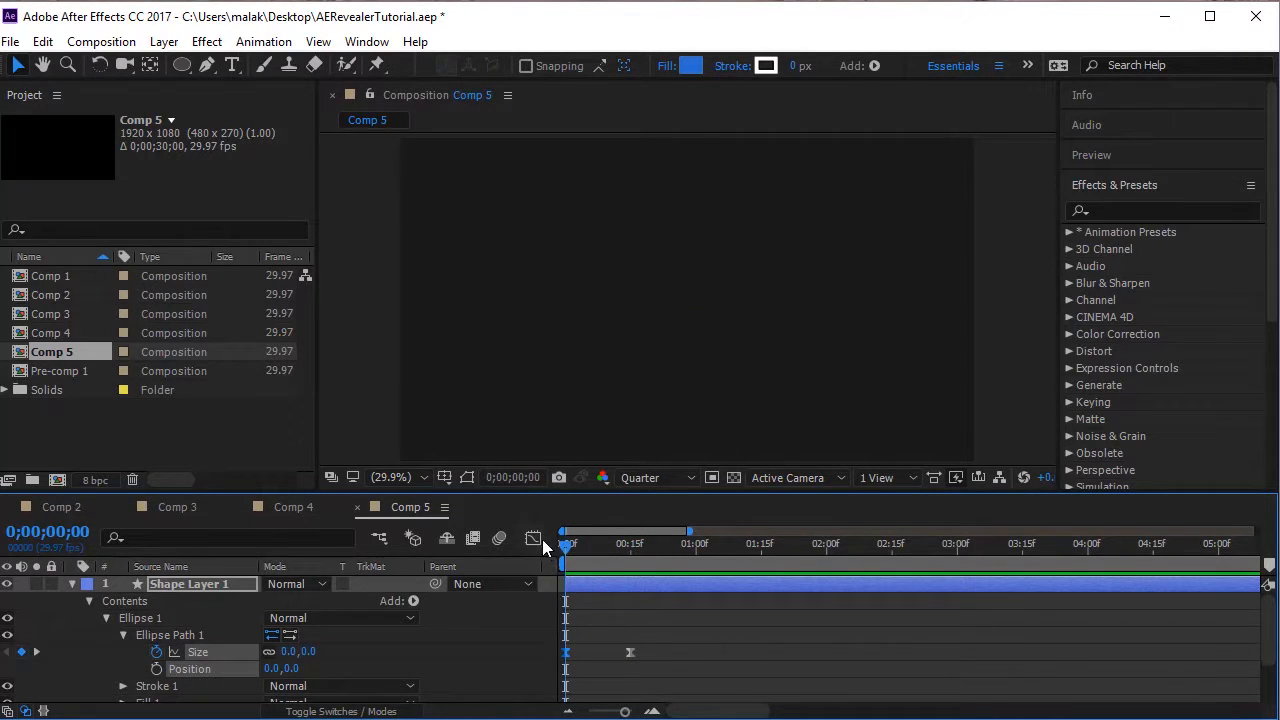
Switch to the Size value graph and reshape the curve so the circle slightly overshoots before settling at the second keyframe.
click(534, 539)
right_click(707, 621)
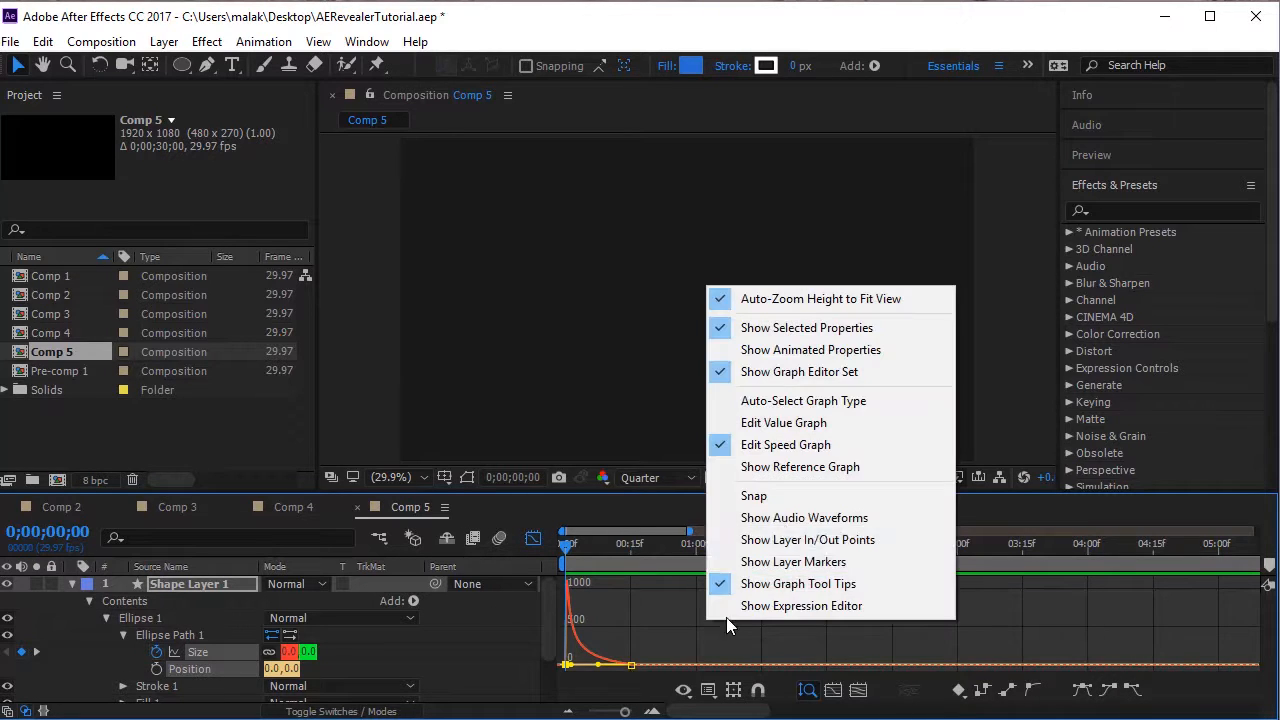
click(790, 425)
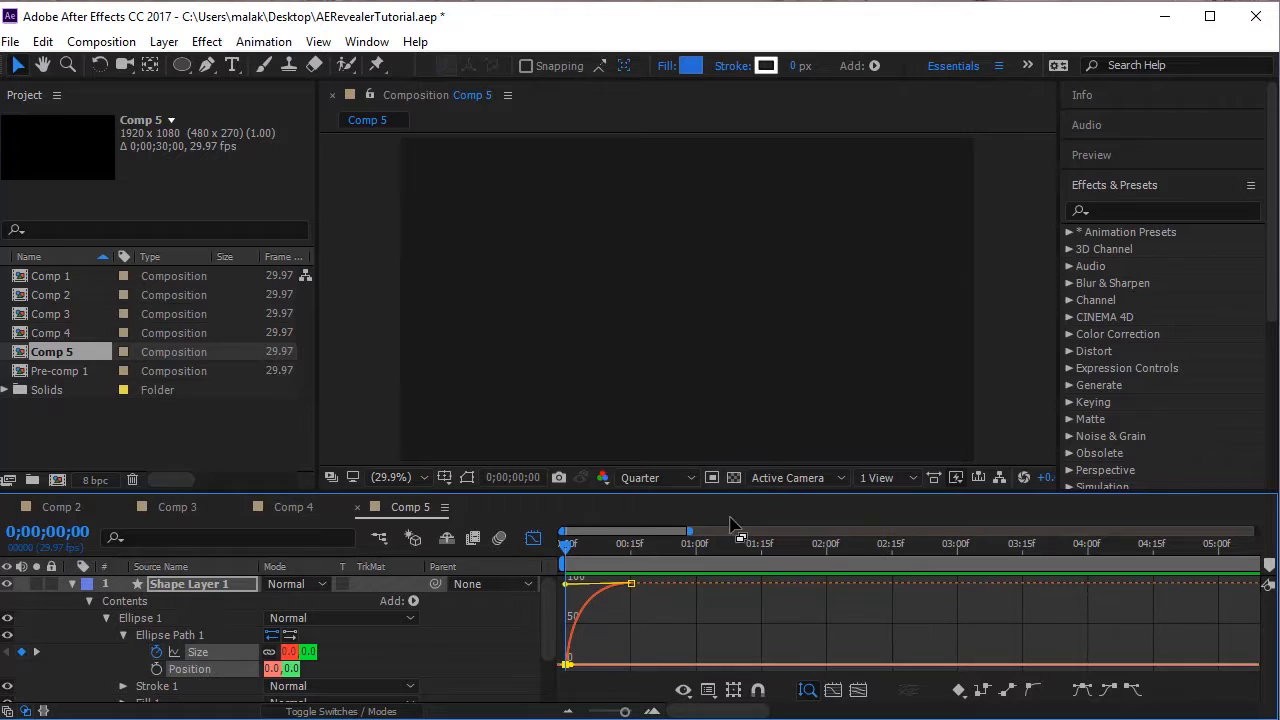
click(651, 617)
click(629, 584)
click(577, 574)
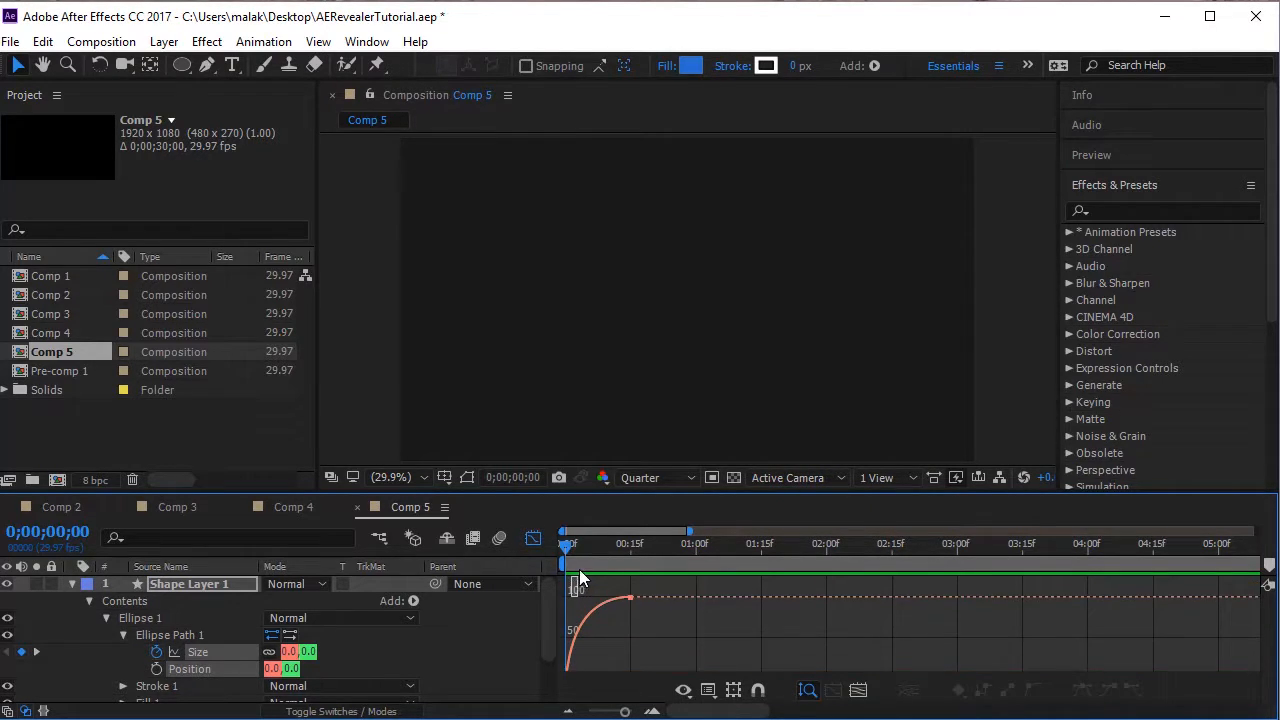
drag(645, 598, 628, 632)
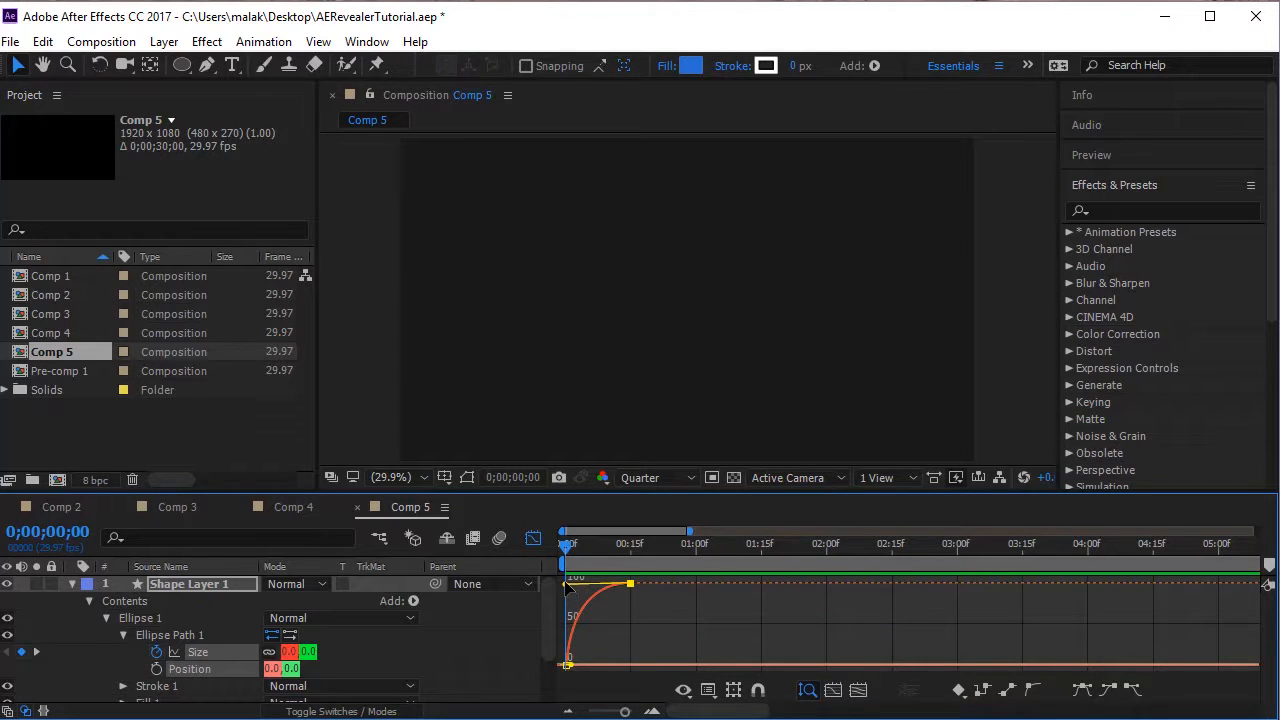
drag(568, 584, 639, 579)
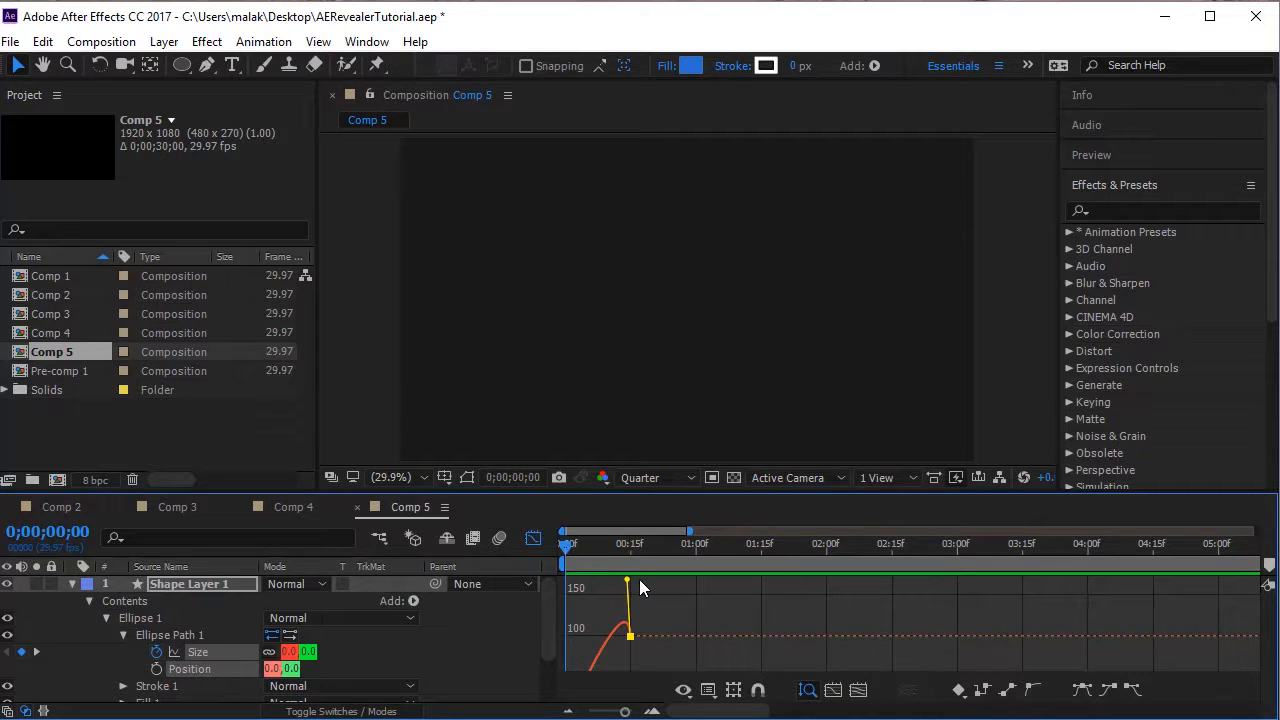
Leave the graph editor and preview the circle's overshoot around the second Size keyframe.
click(534, 539)
key(space)
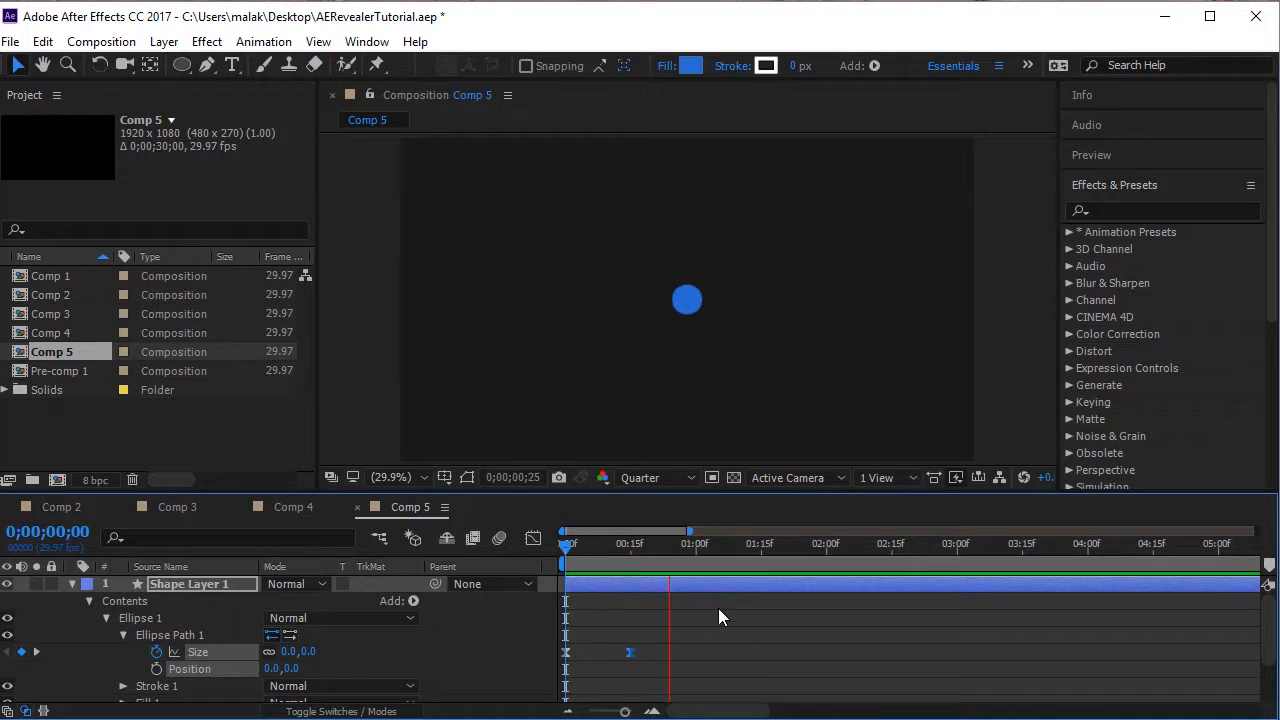
click(620, 546)
Add a third Size keyframe at 0;00;01;00 with the circle enlarged to 2599 by 2599 so it fills the frame.
drag(626, 546, 703, 561)
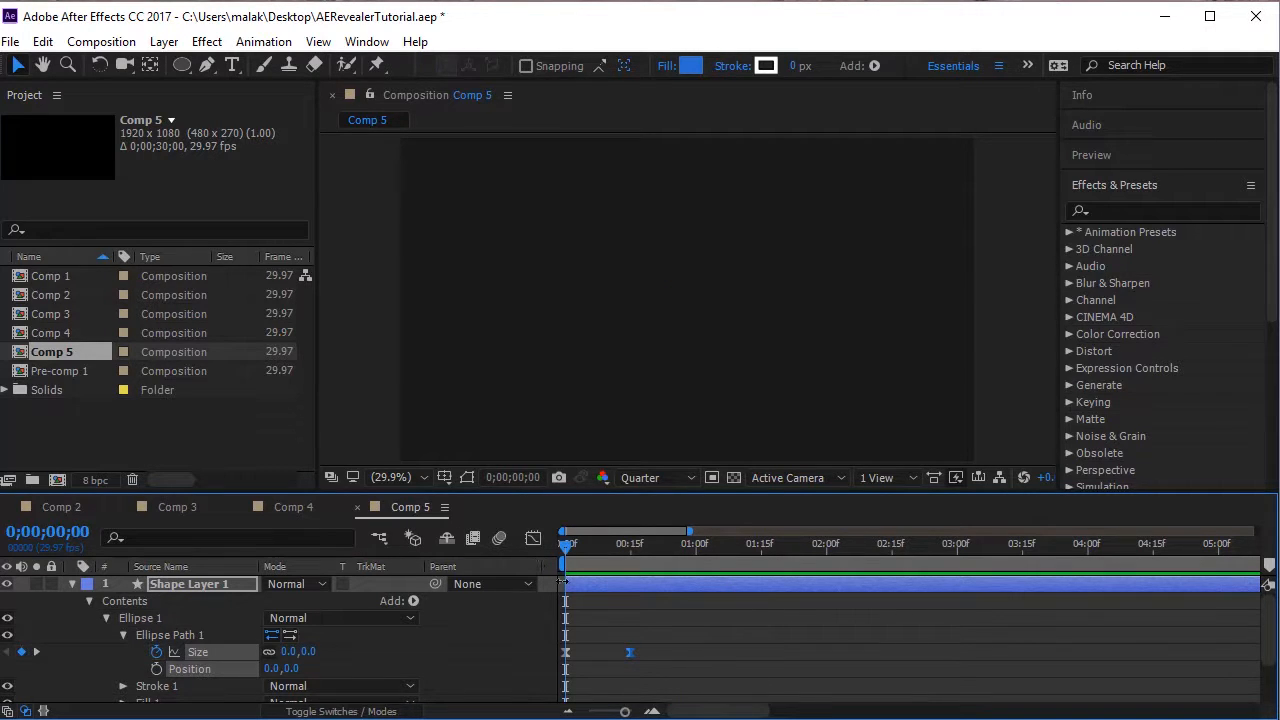
key(space)
drag(697, 563, 696, 566)
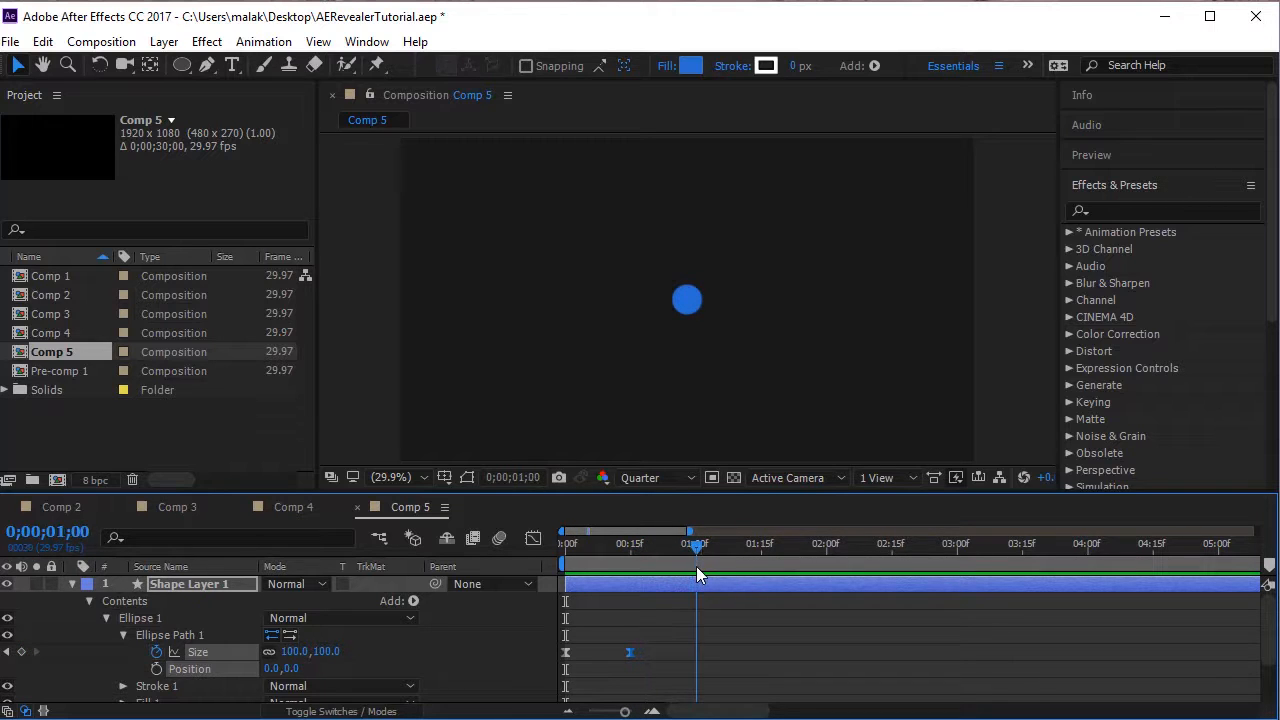
click(294, 652)
text(820)
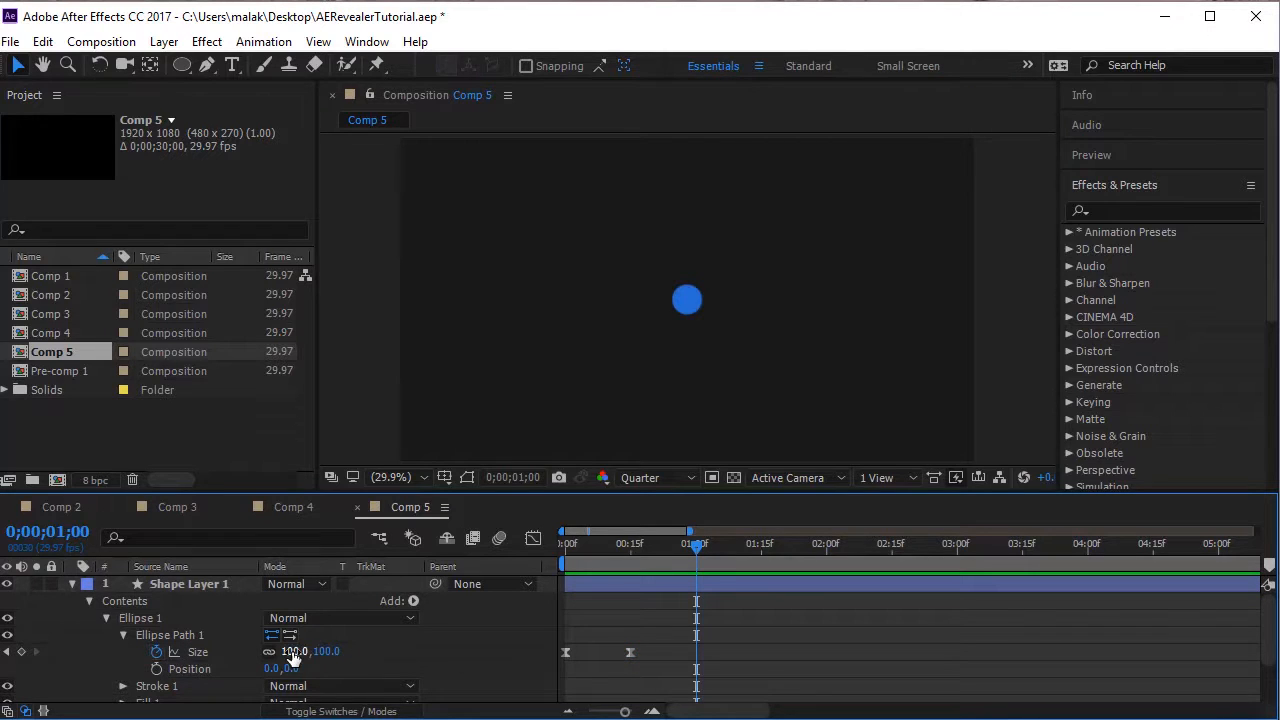
key(Return)
drag(290, 651, 1006, 567)
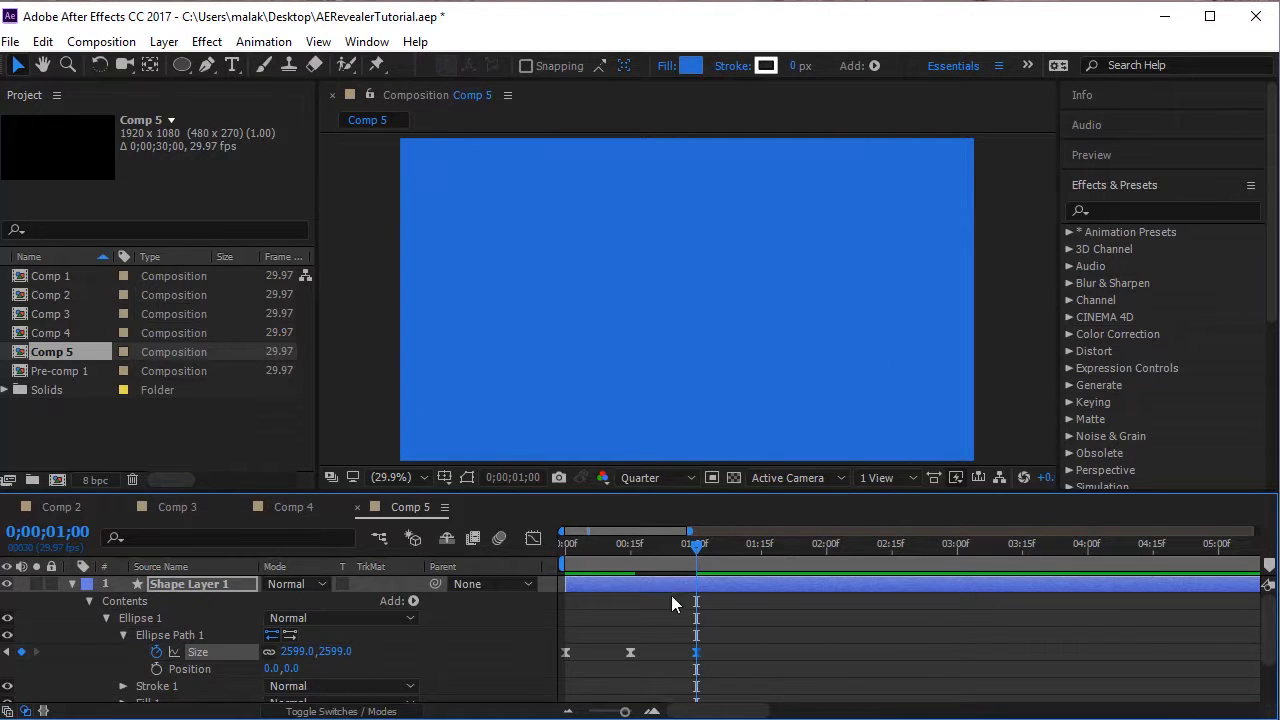
Preview the circle expanding to fill the frame from the start of the composition.
drag(690, 555, 525, 585)
key(space)
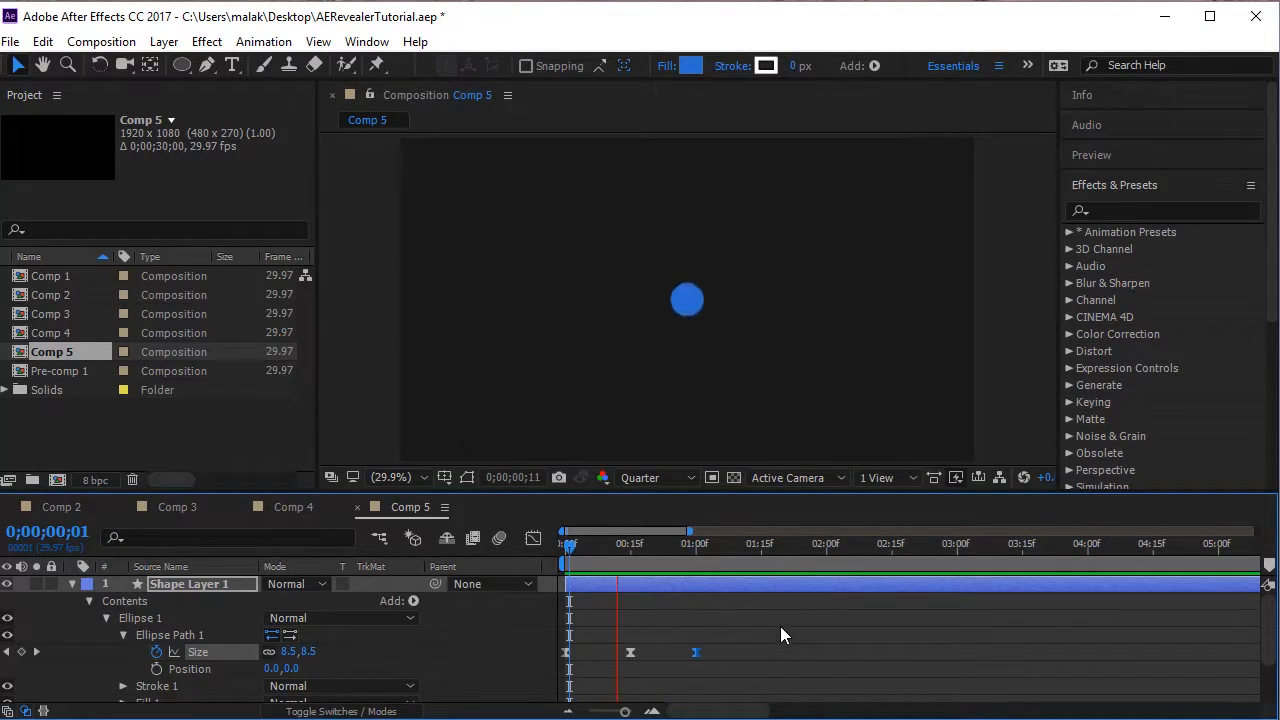
drag(580, 546, 621, 601)
Switch the Size graph to the speed graph and adjust the speed curve between the second and third keyframes.
drag(752, 668, 592, 627)
click(533, 536)
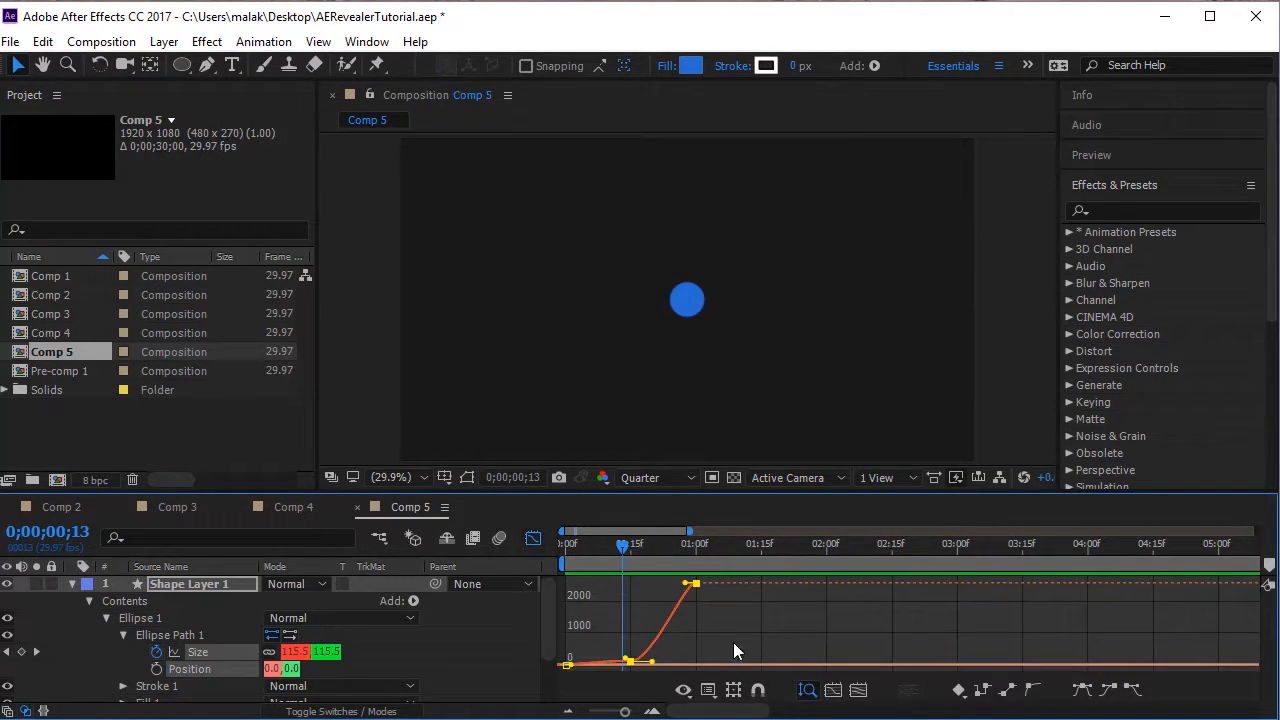
right_click(729, 625)
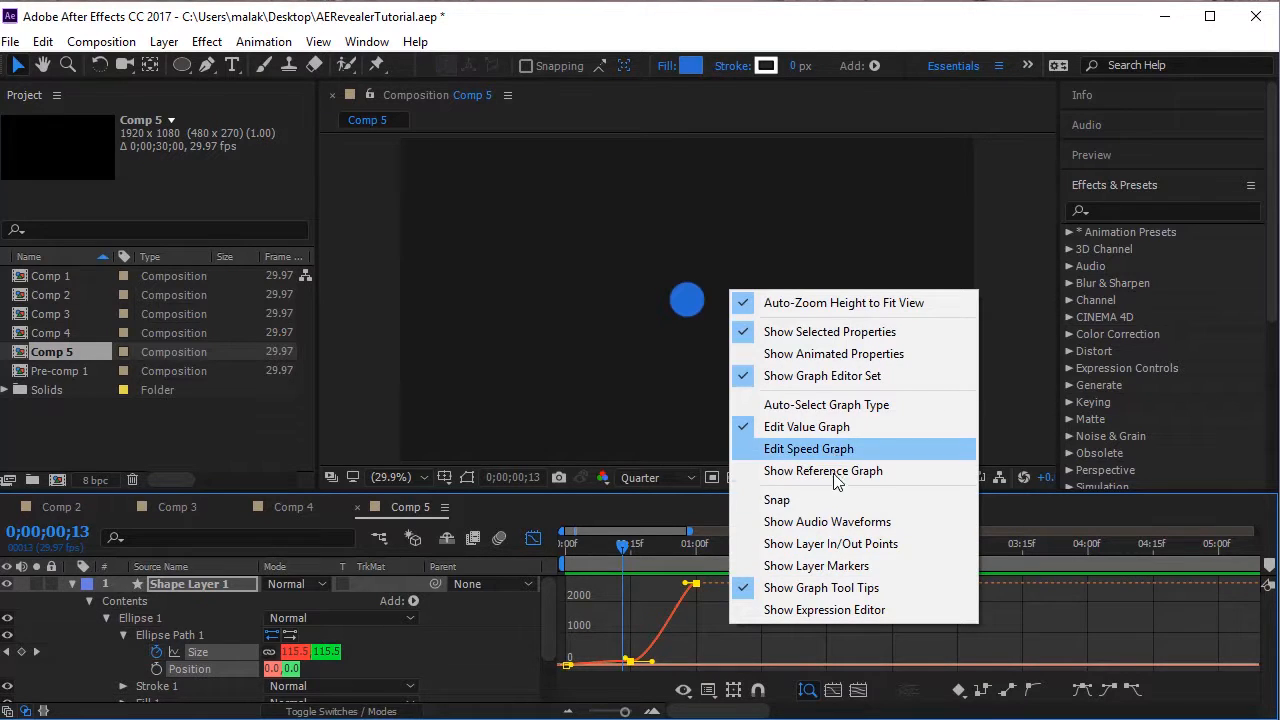
click(835, 455)
drag(754, 600, 655, 661)
click(534, 540)
Preview the retimed circle expansion from the start and scrub through it.
drag(776, 538, 446, 569)
key(space)
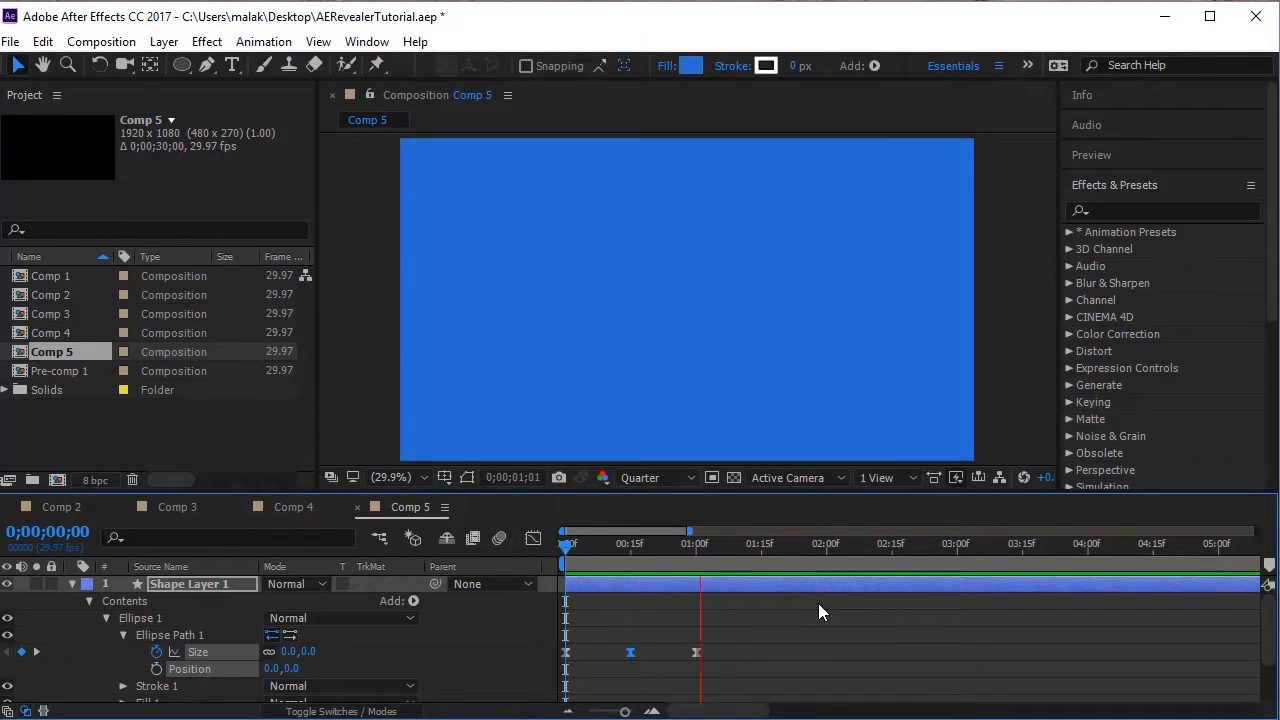
drag(630, 546, 538, 597)
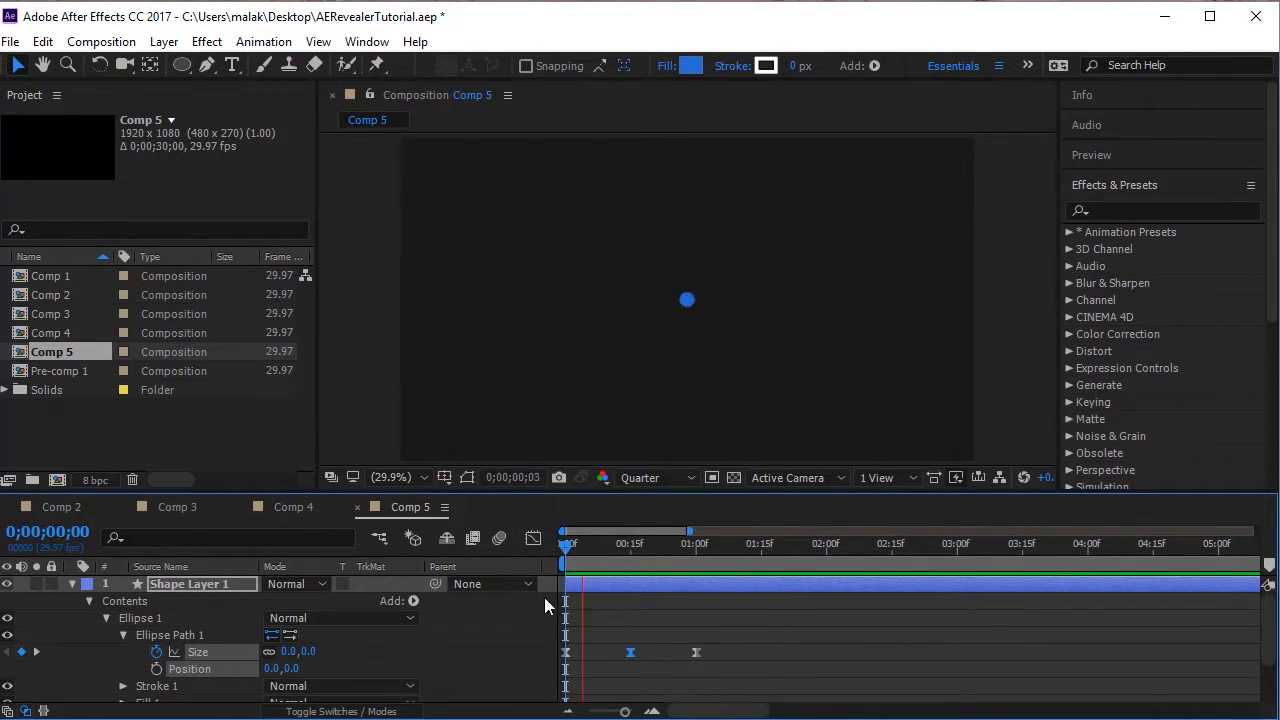
drag(614, 549, 446, 550)
Change the circle's fill to bright yellow E2FF22 while viewing 0;00;01;00, and preview the recoloured animation.
click(697, 560)
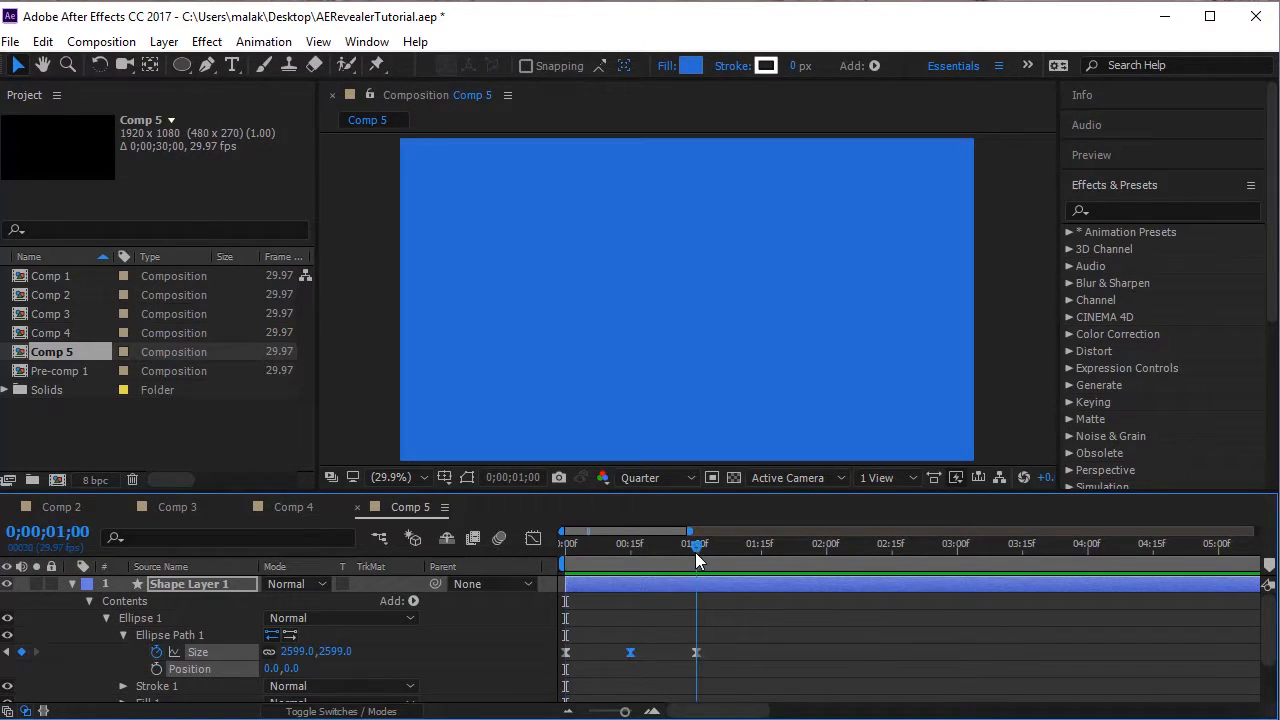
click(697, 66)
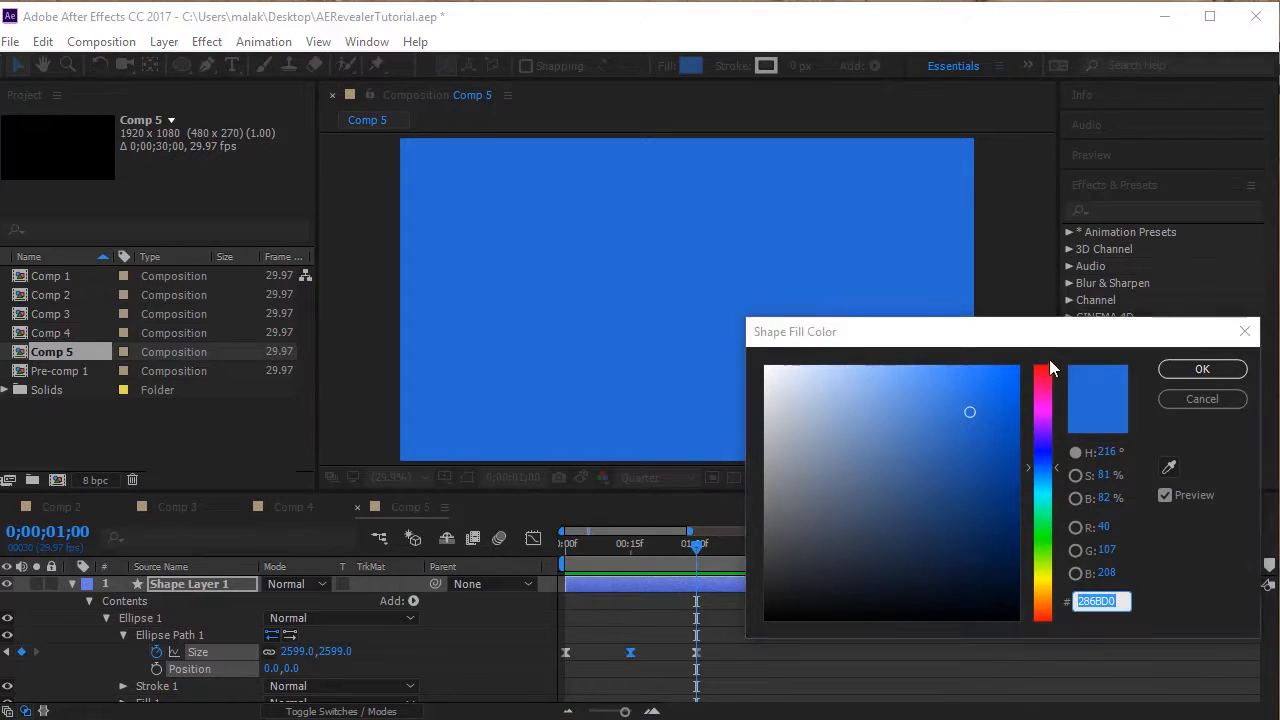
drag(1045, 338, 683, 310)
drag(689, 553, 685, 547)
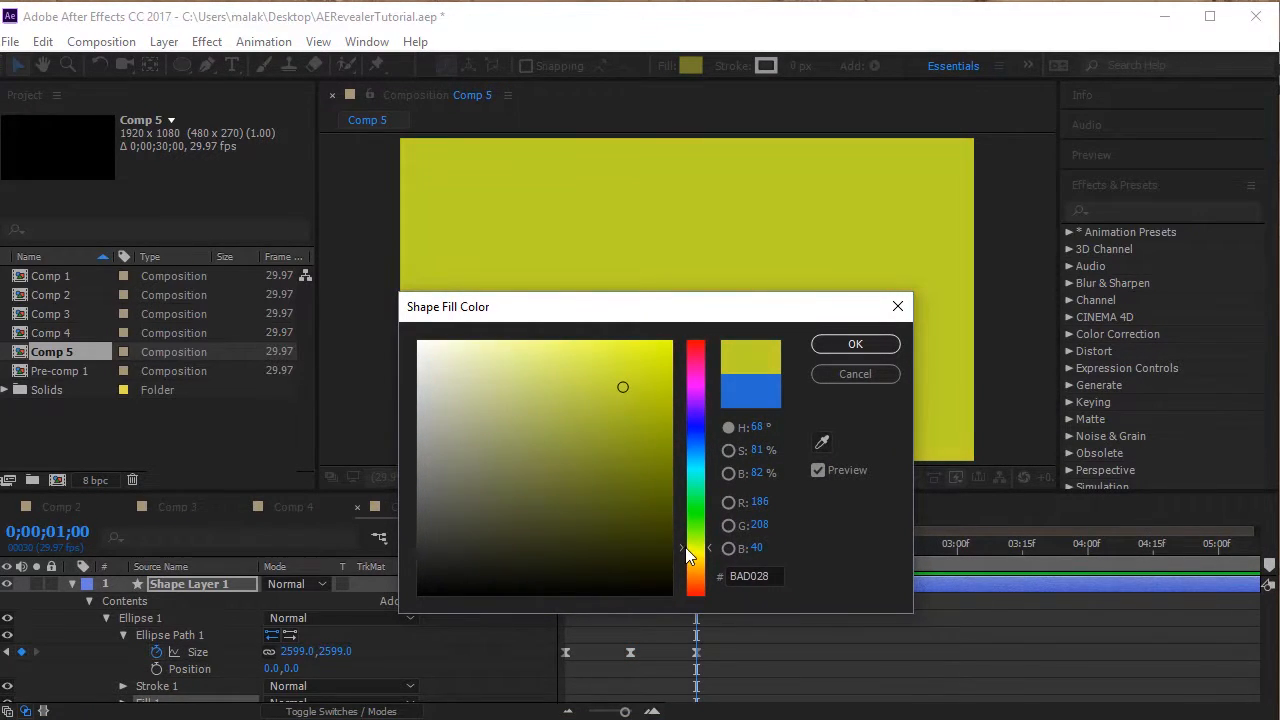
drag(652, 370, 641, 343)
click(855, 344)
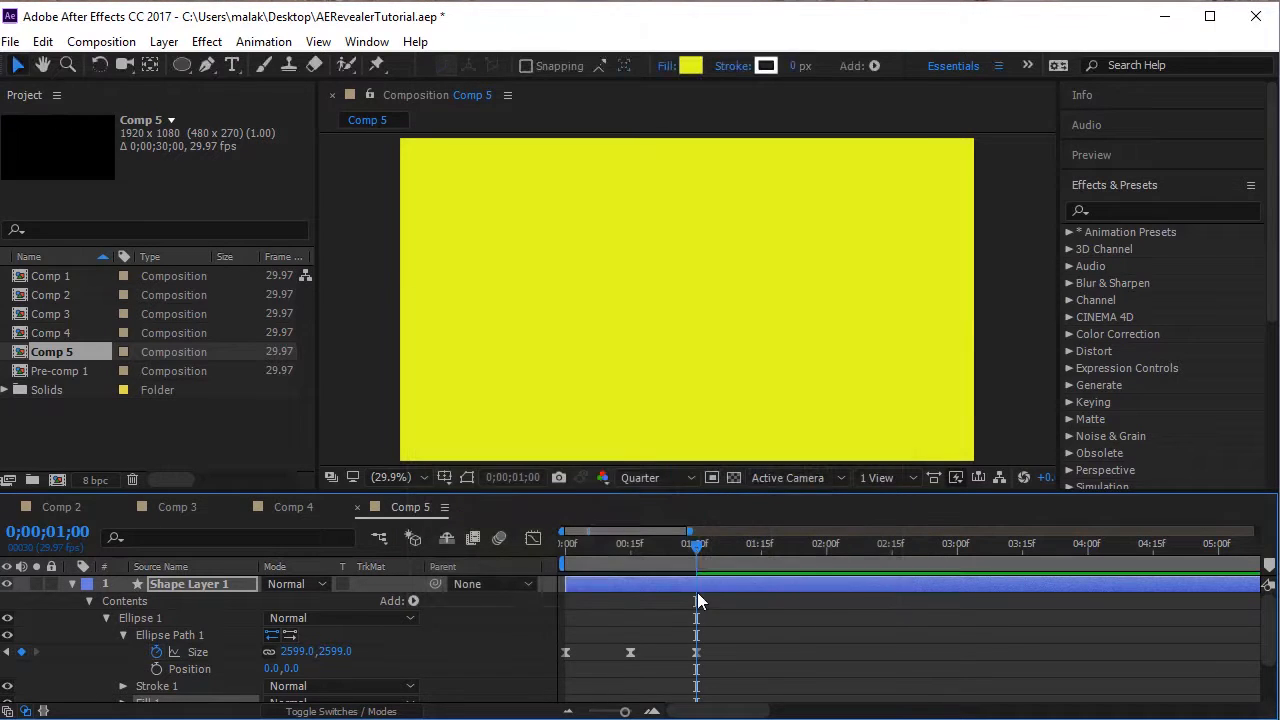
key(space)
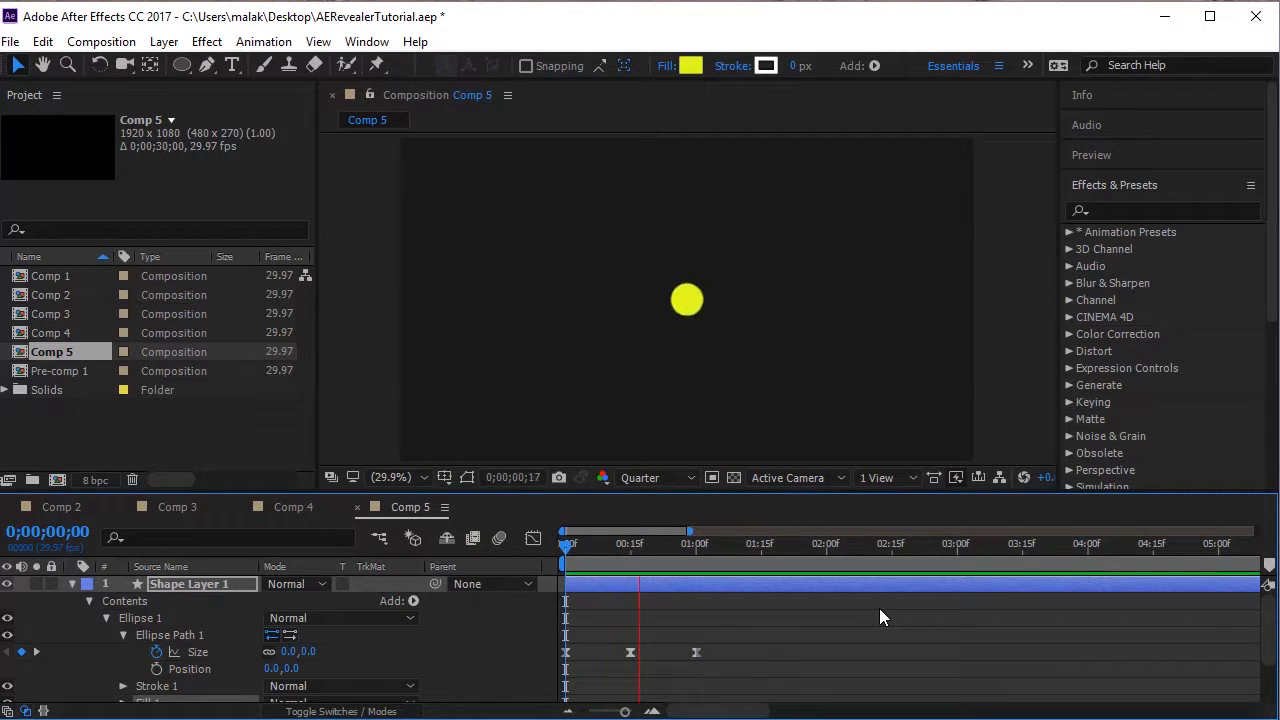
Collapse the properties of Shape Layer 1 and duplicate the layer.
drag(639, 546, 41, 582)
click(71, 584)
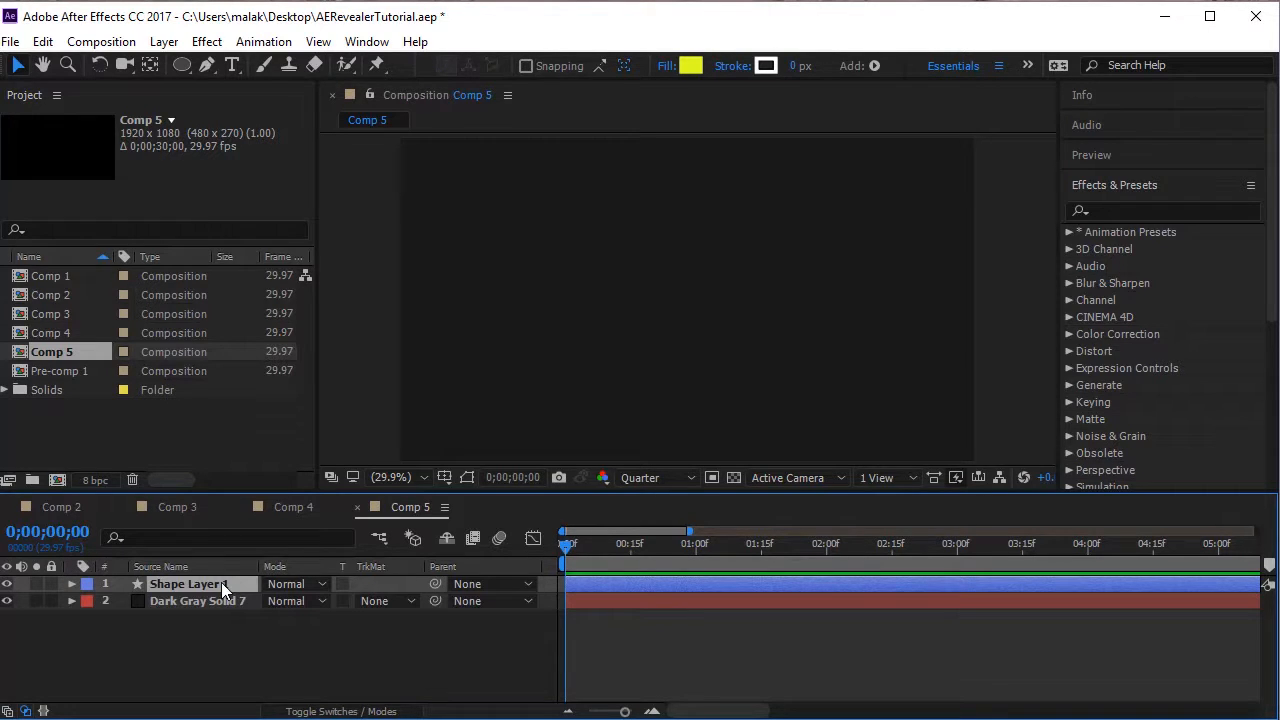
key(ctrl+d)
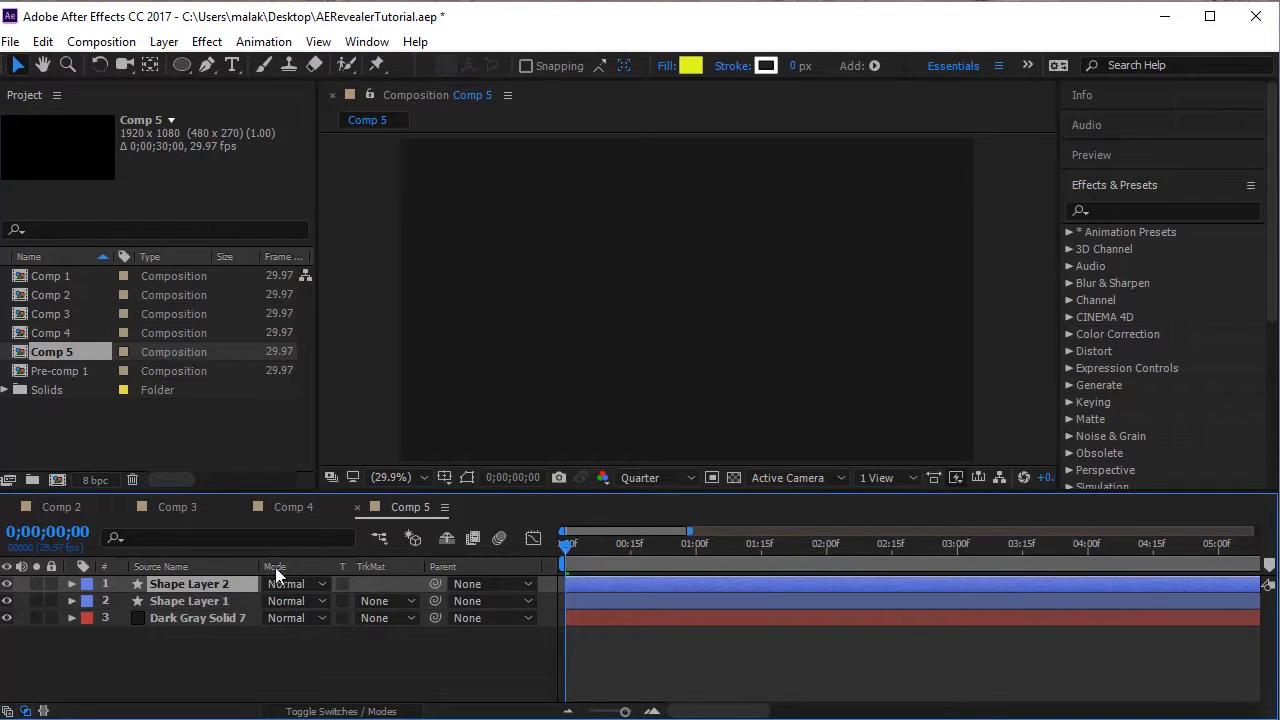
Reset the Essentials workspace to its saved layout to bring back the tools.
double_click(687, 75)
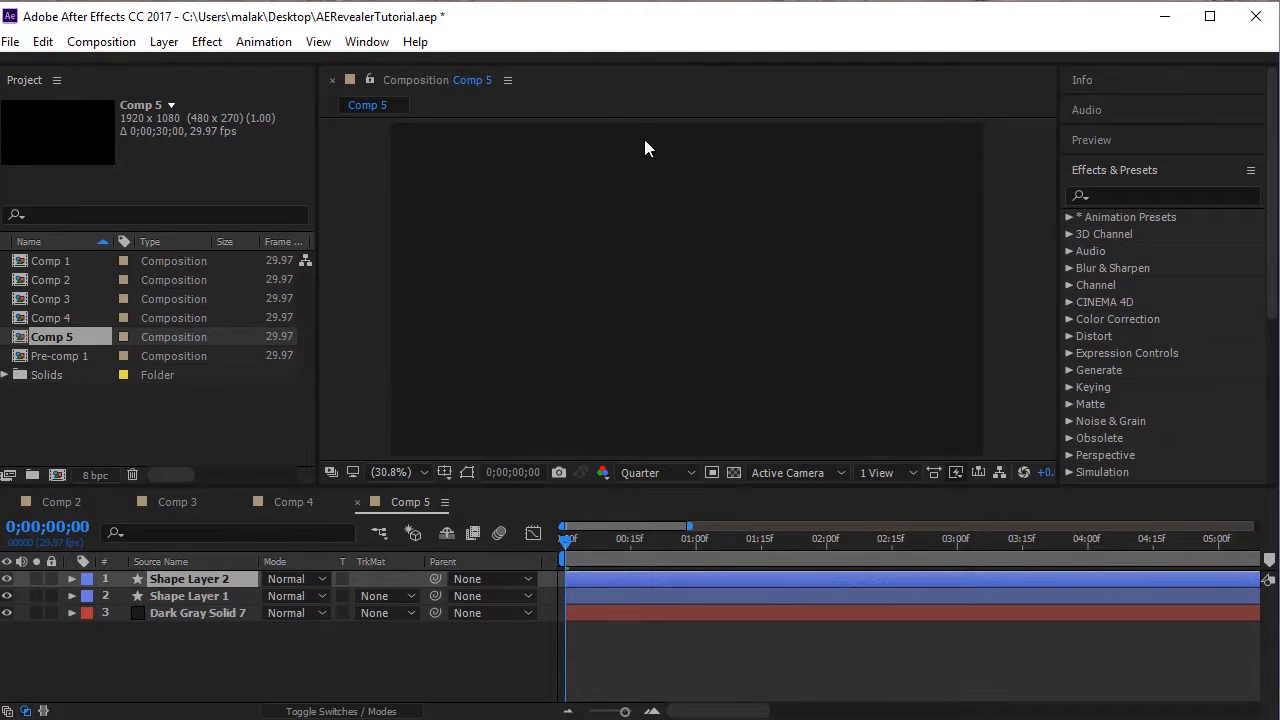
click(360, 43)
mouse_move(551, 32)
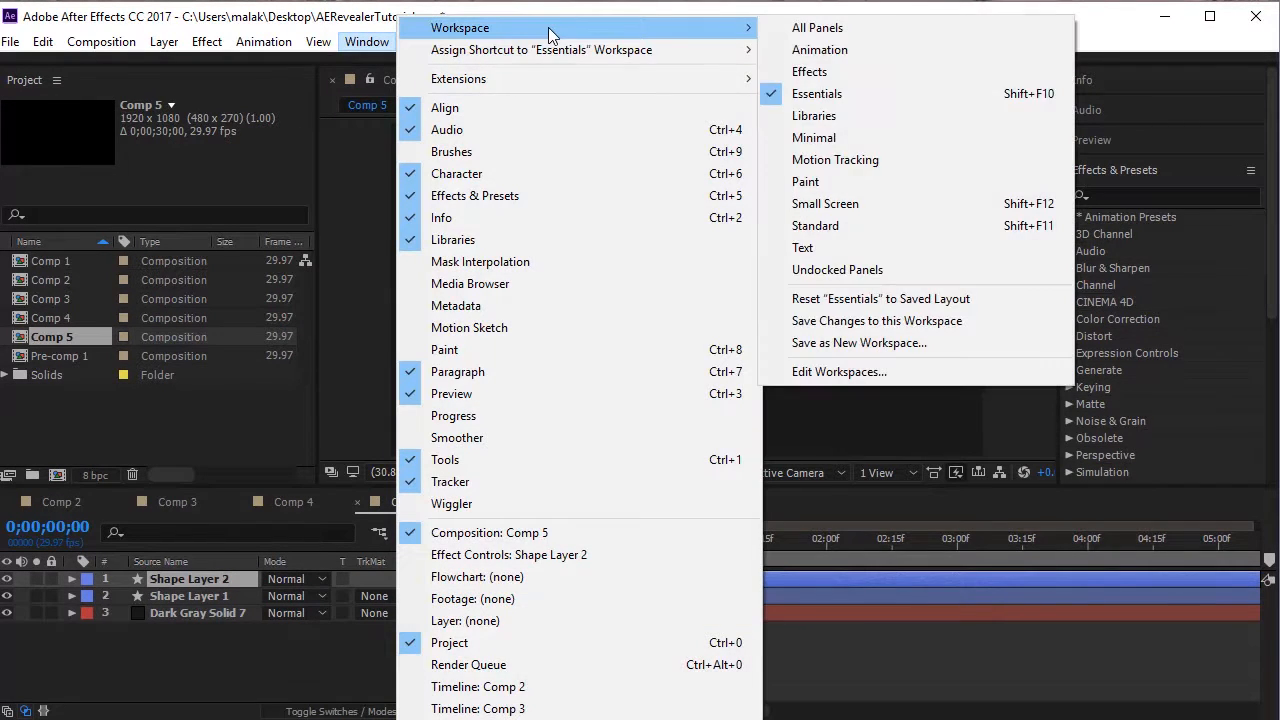
click(870, 299)
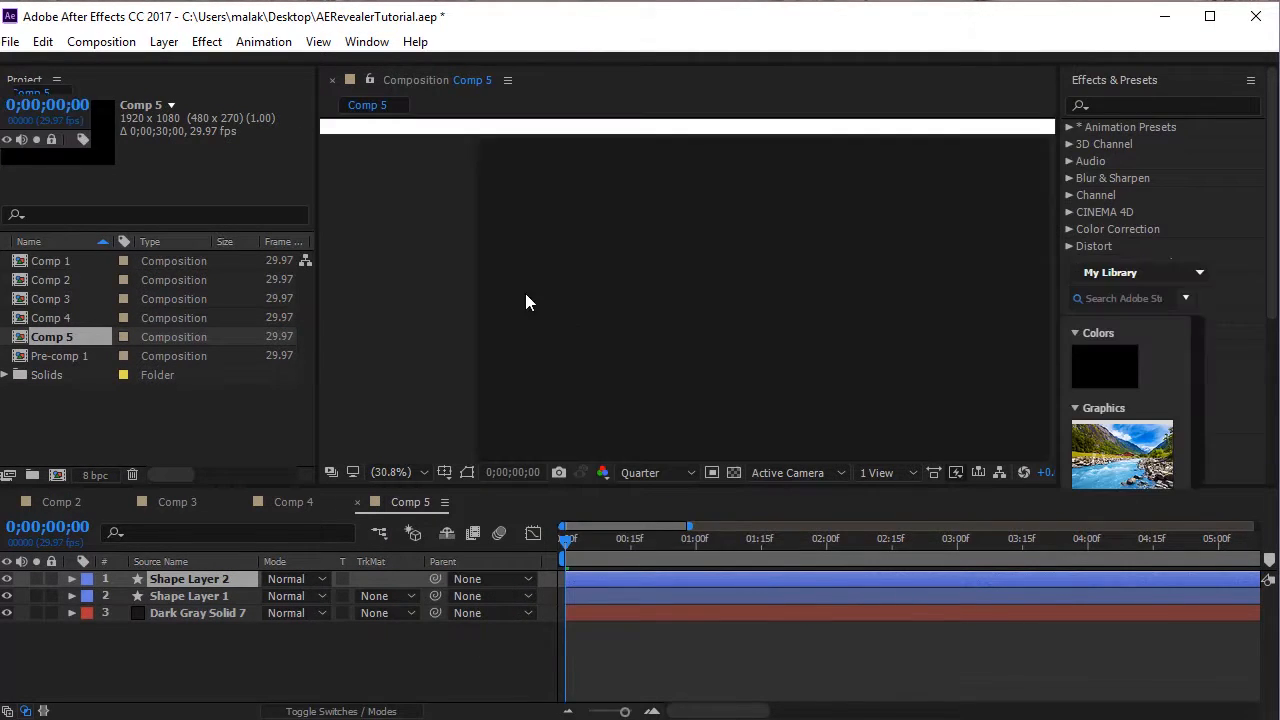
Set the fill color of Shape Layer 2 to pinkish red FF2256.
click(689, 66)
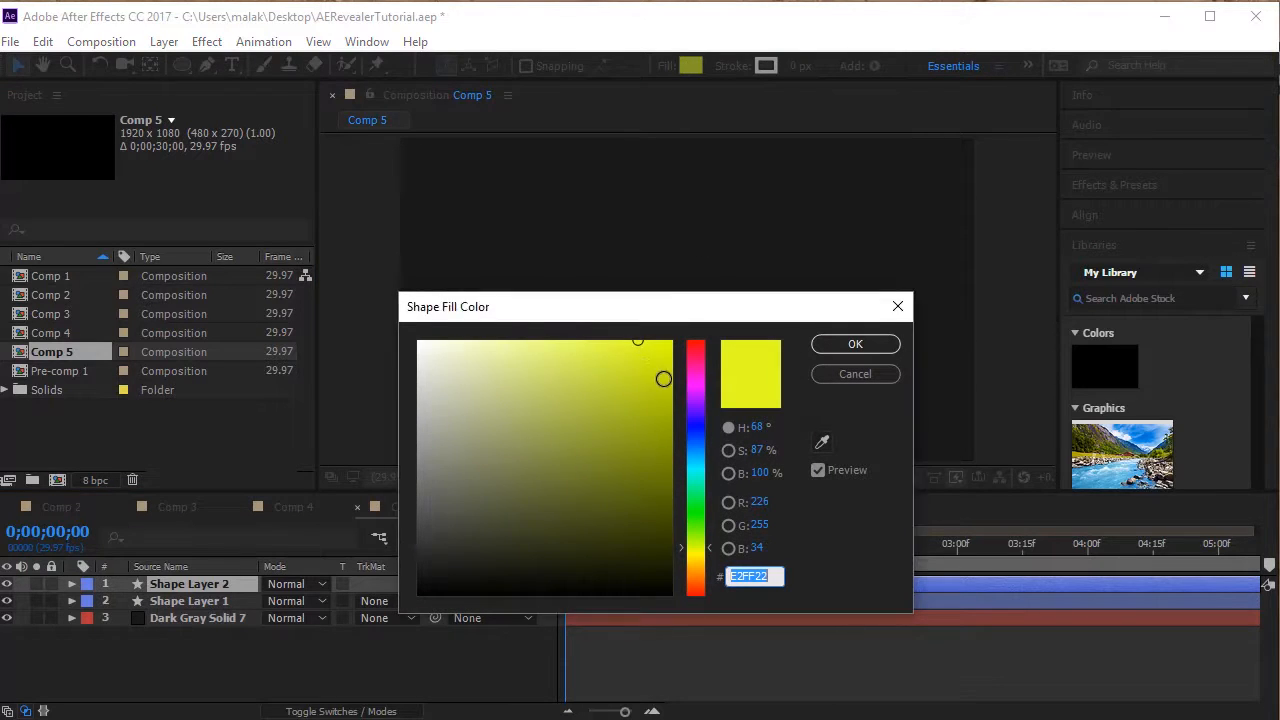
click(692, 427)
drag(692, 427, 703, 352)
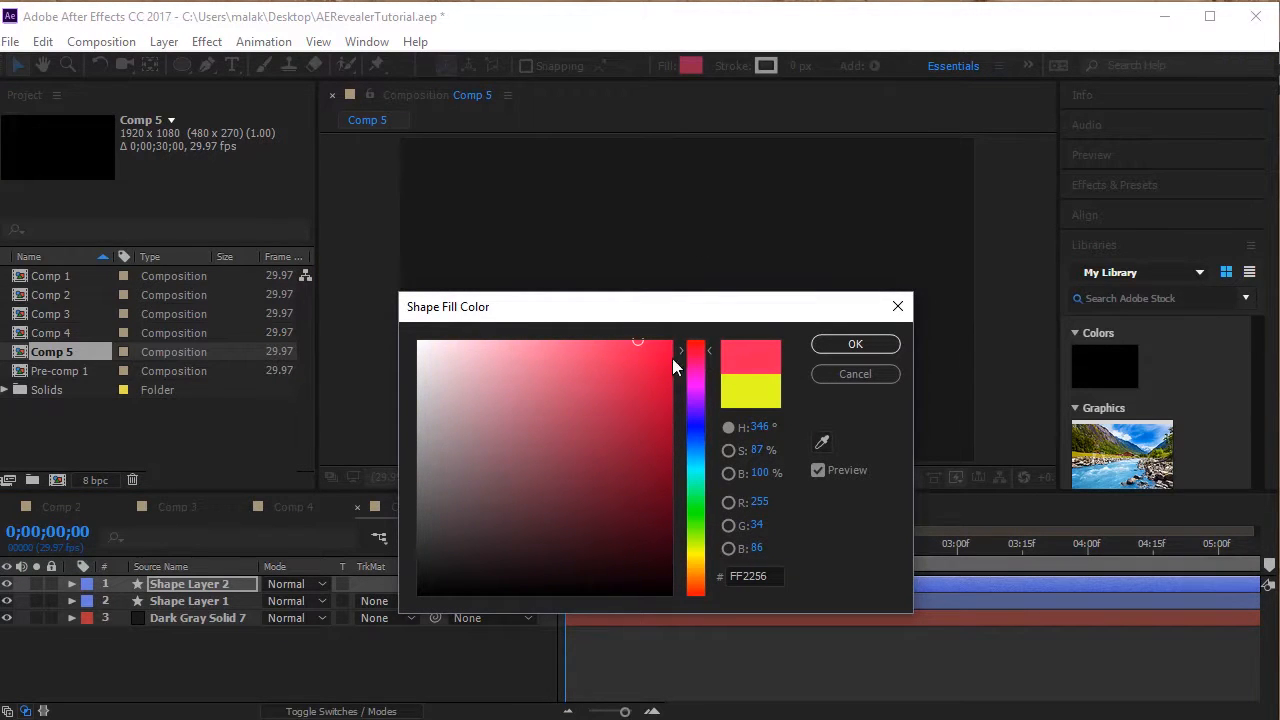
click(849, 350)
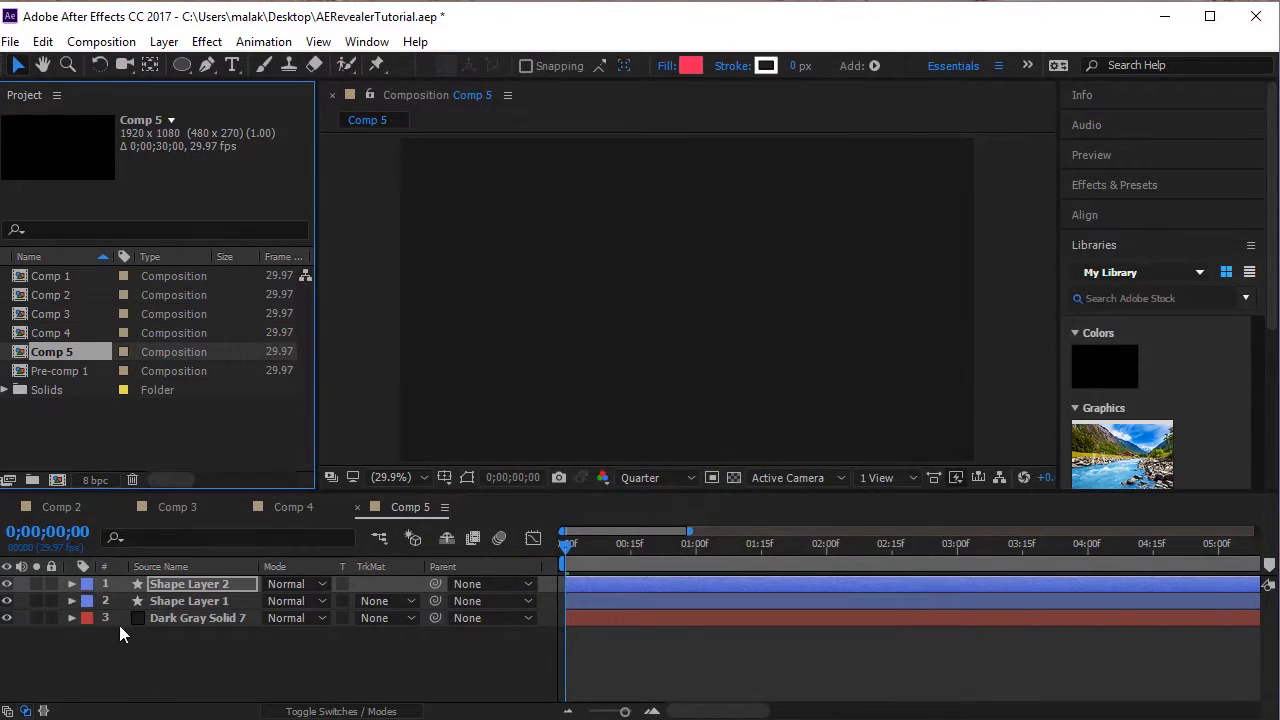
Shift all three Size keyframes of Shape Layer 2 about five frames later and preview the staggered circles from the start.
drag(588, 544, 523, 550)
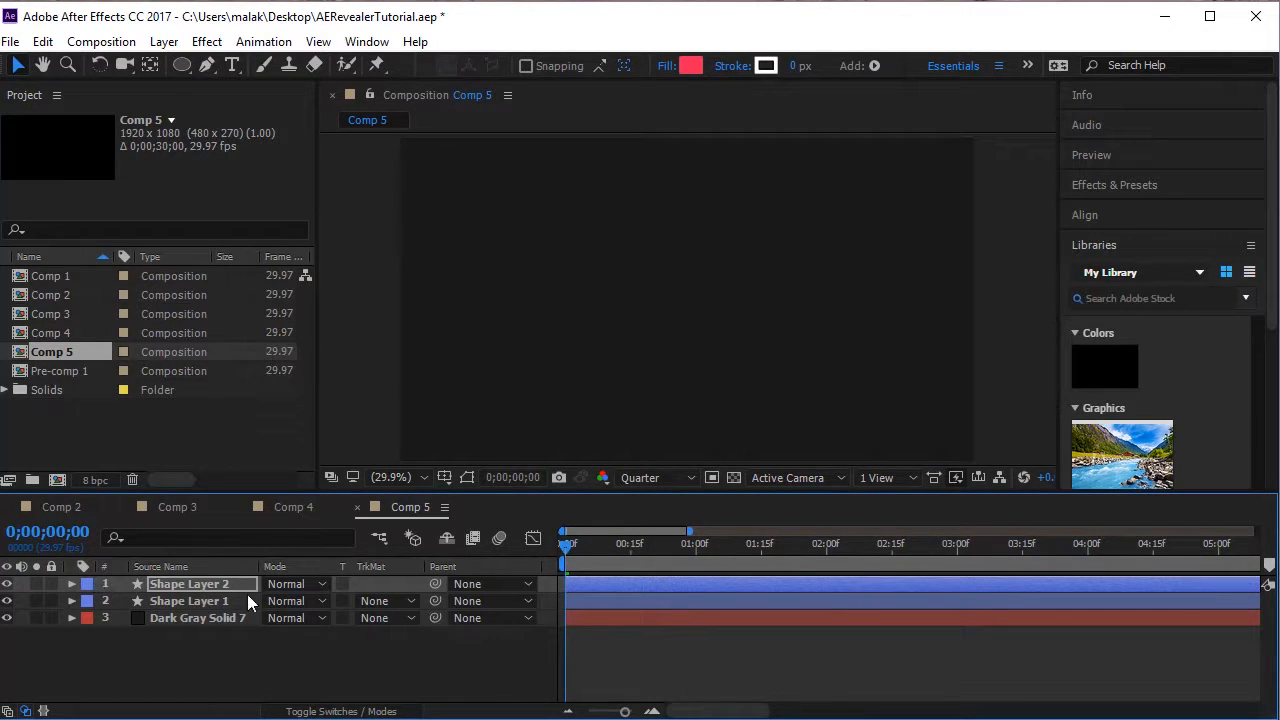
click(71, 585)
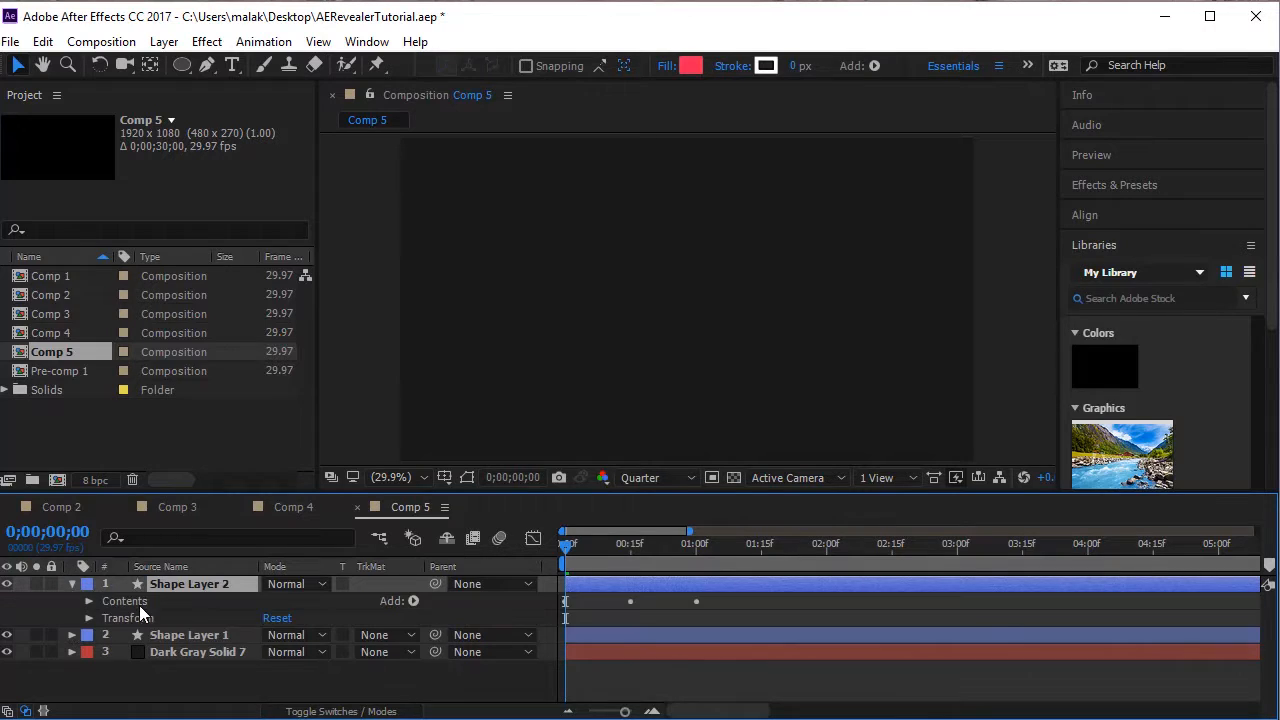
key(u)
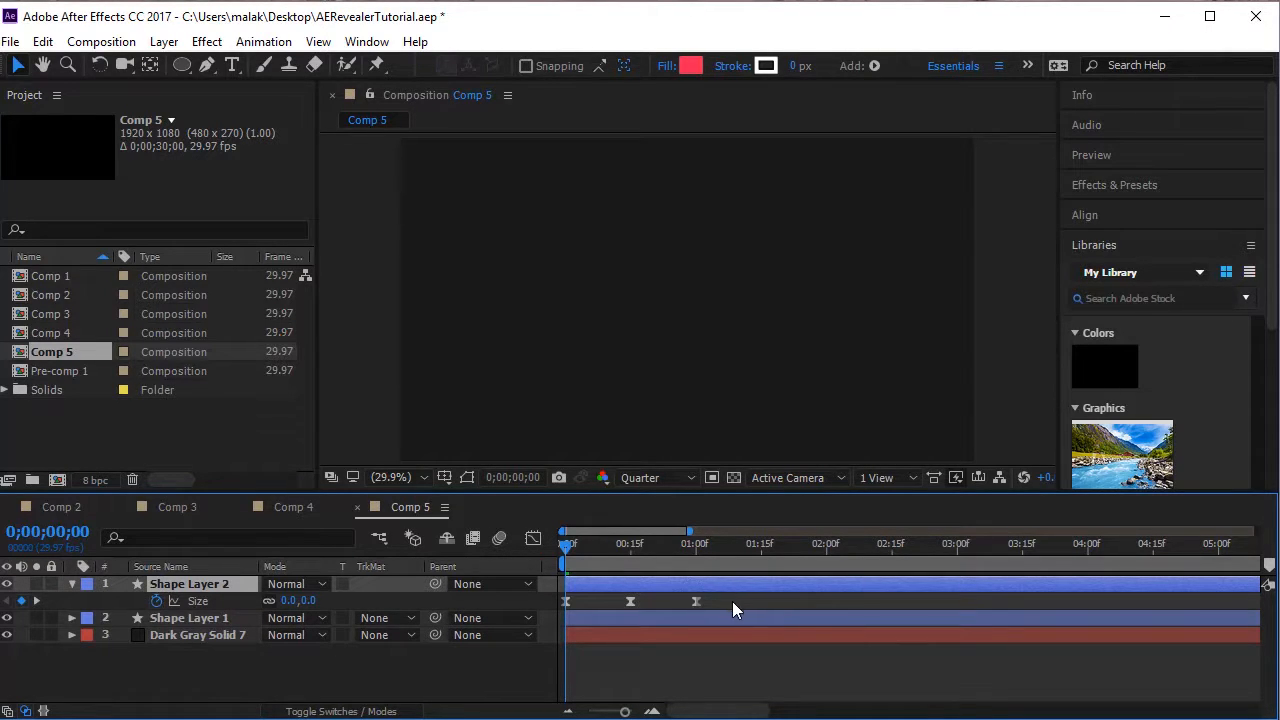
drag(733, 603, 515, 630)
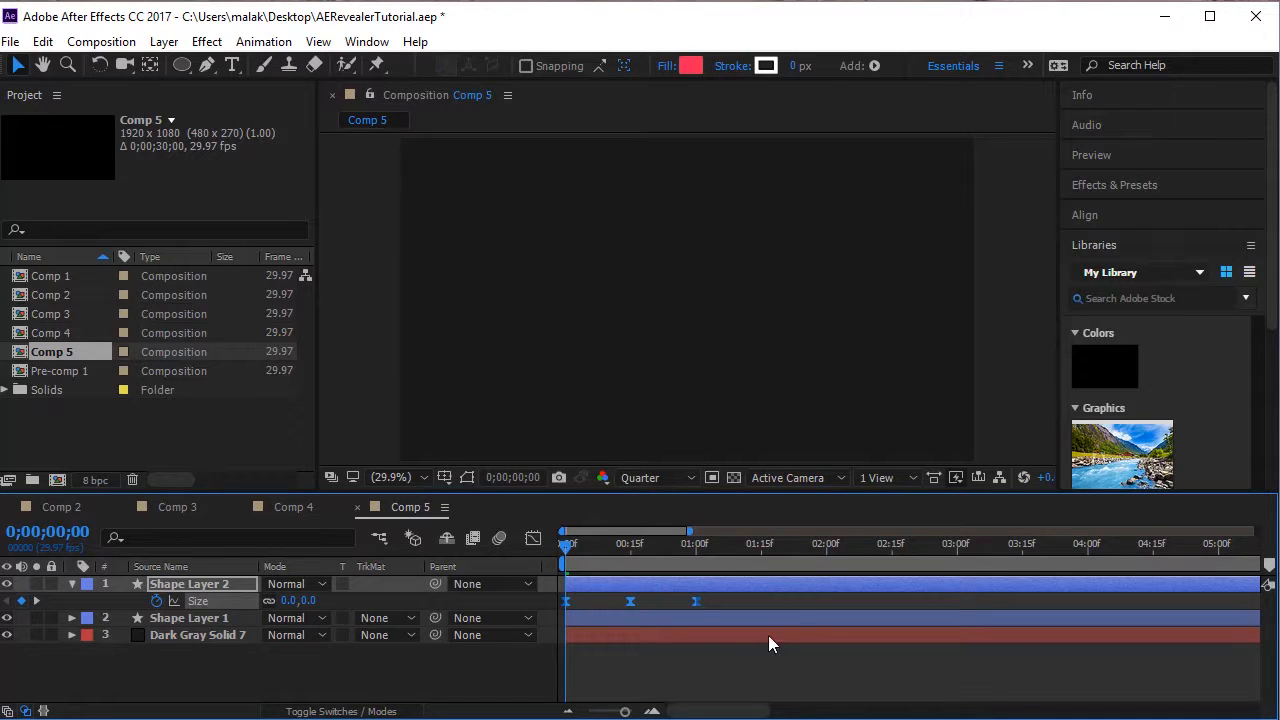
drag(697, 602, 718, 604)
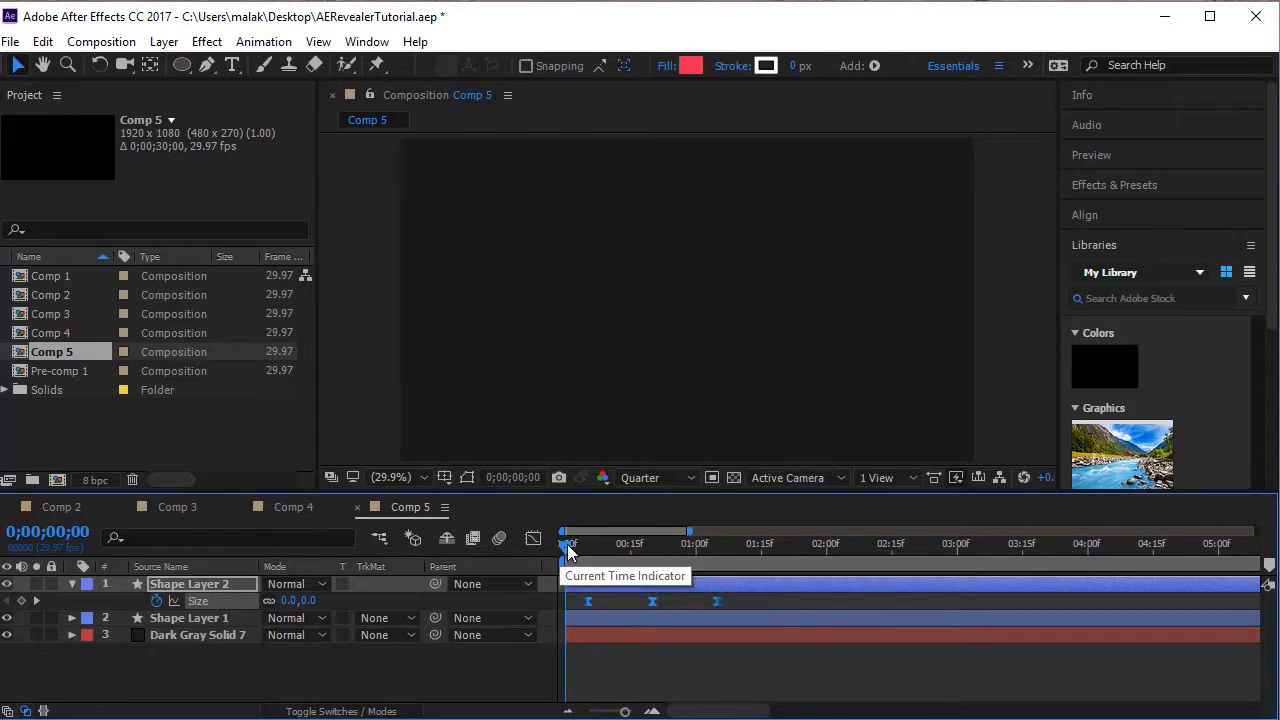
drag(567, 544, 519, 567)
key(space)
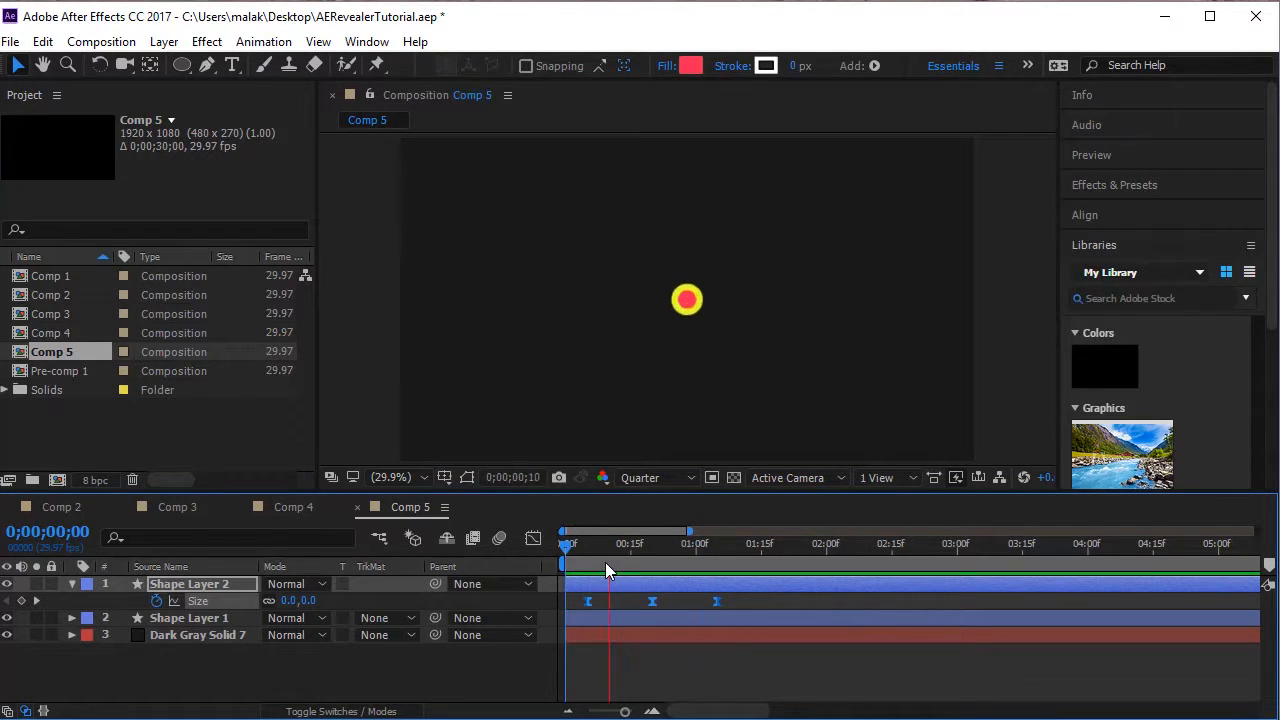
Move the first and last Size keyframes of Shape Layer 2 about three frames earlier and preview the retimed circles from the start.
drag(576, 545, 641, 602)
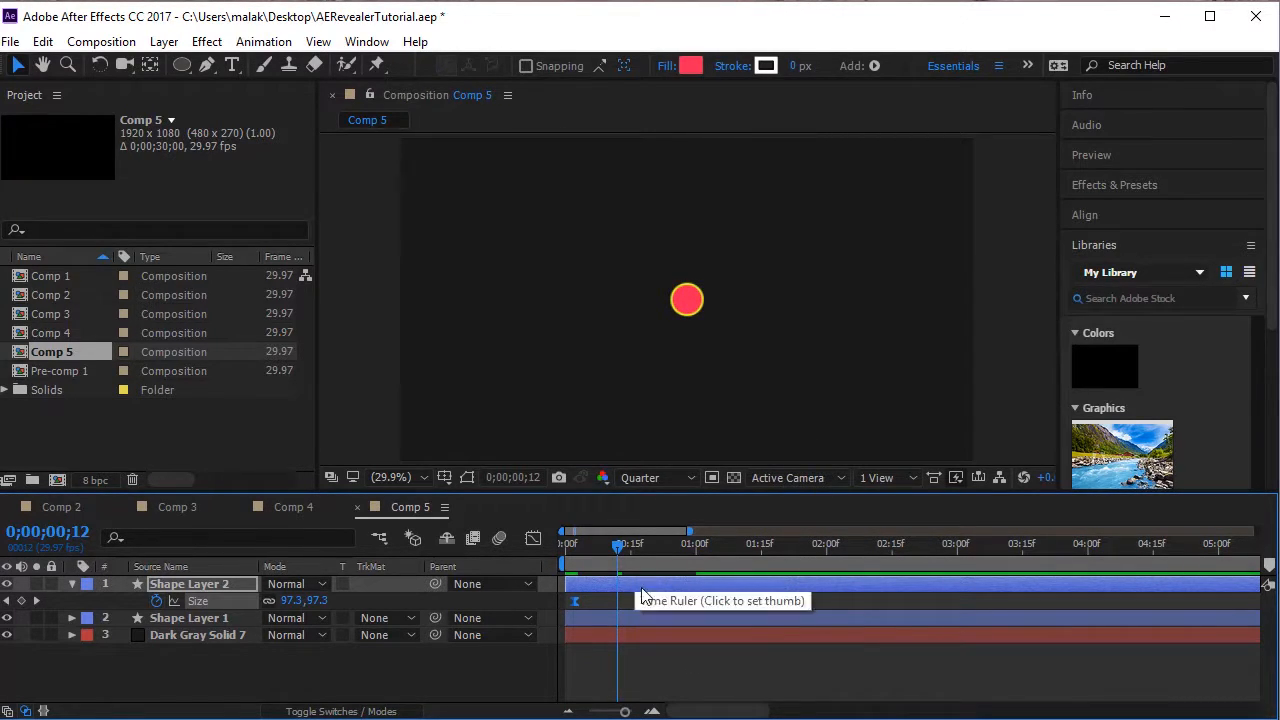
click(716, 603)
drag(639, 601, 651, 605)
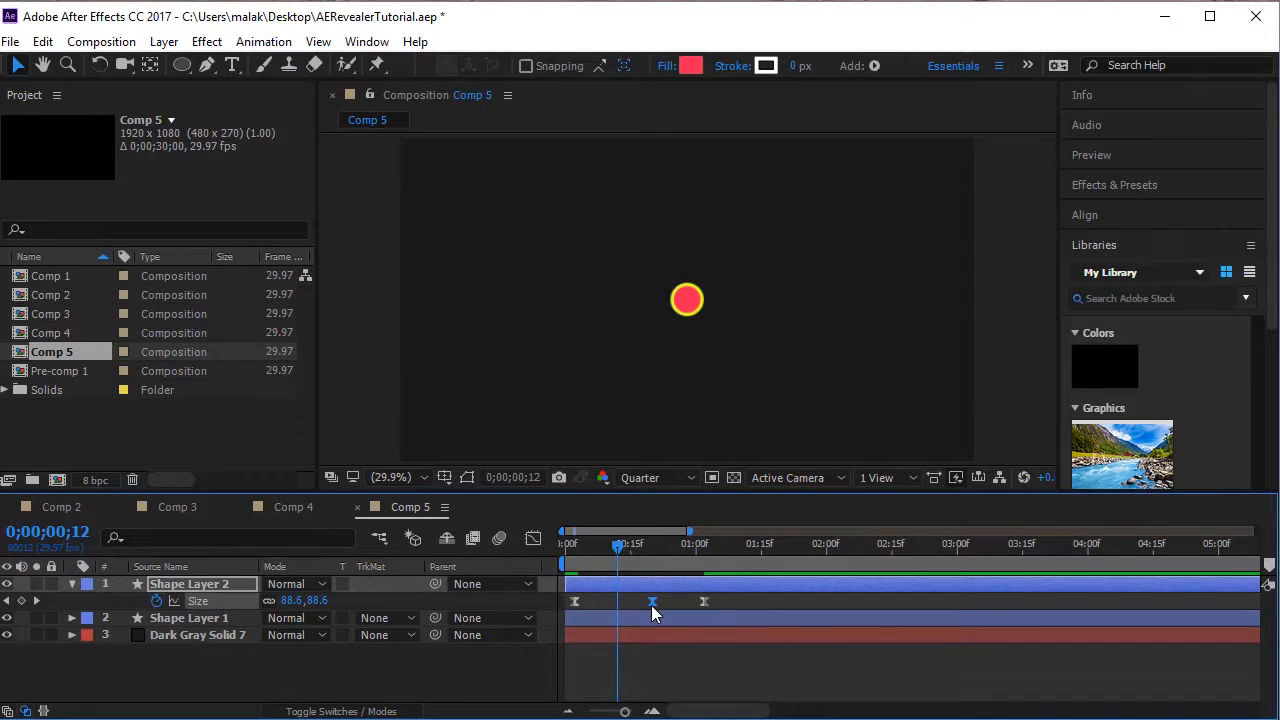
drag(627, 562, 567, 560)
key(space)
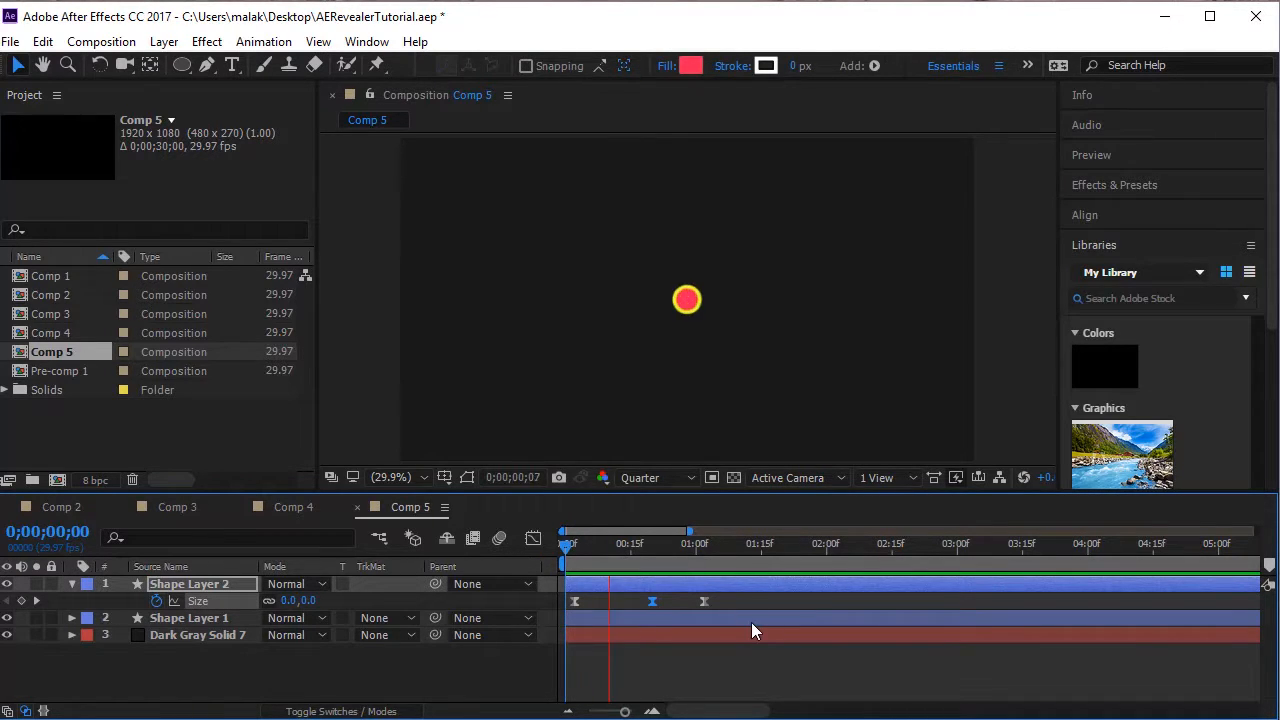
key(space)
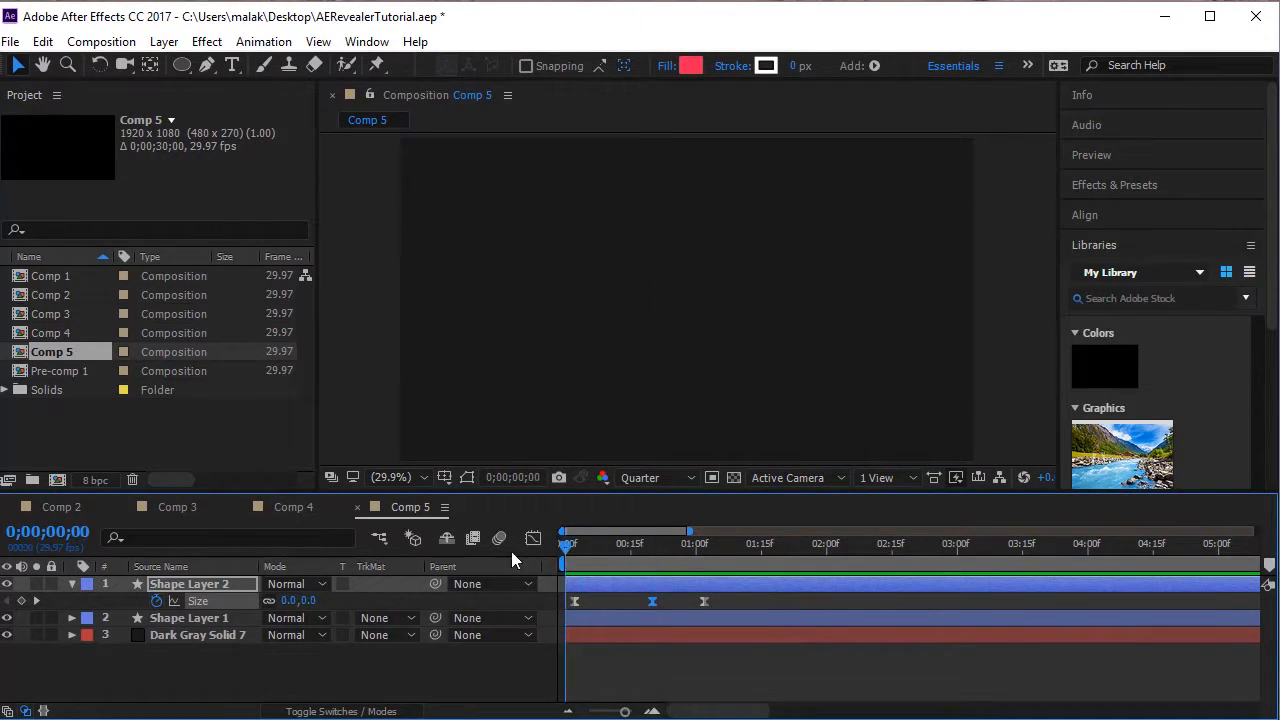
Collapse Shape Layer 2, duplicate it, and reveal only the animated Size property of the copy.
click(72, 584)
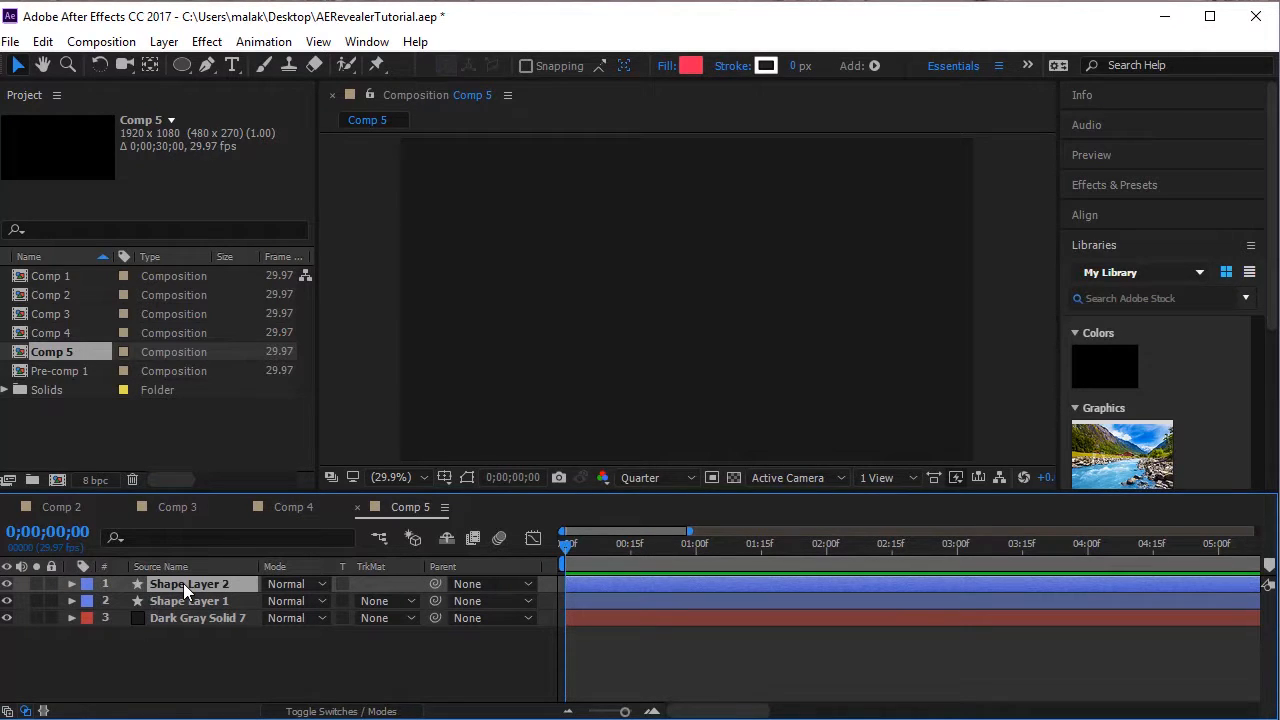
key(ctrl+d)
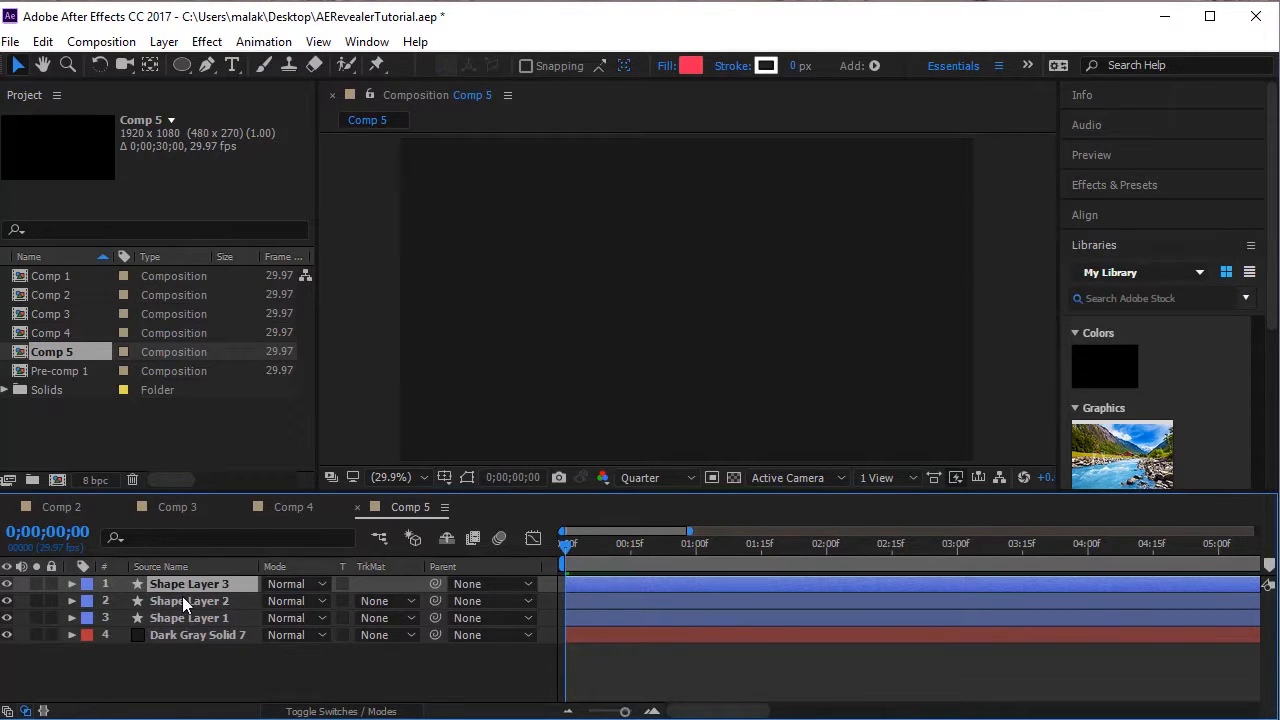
click(72, 584)
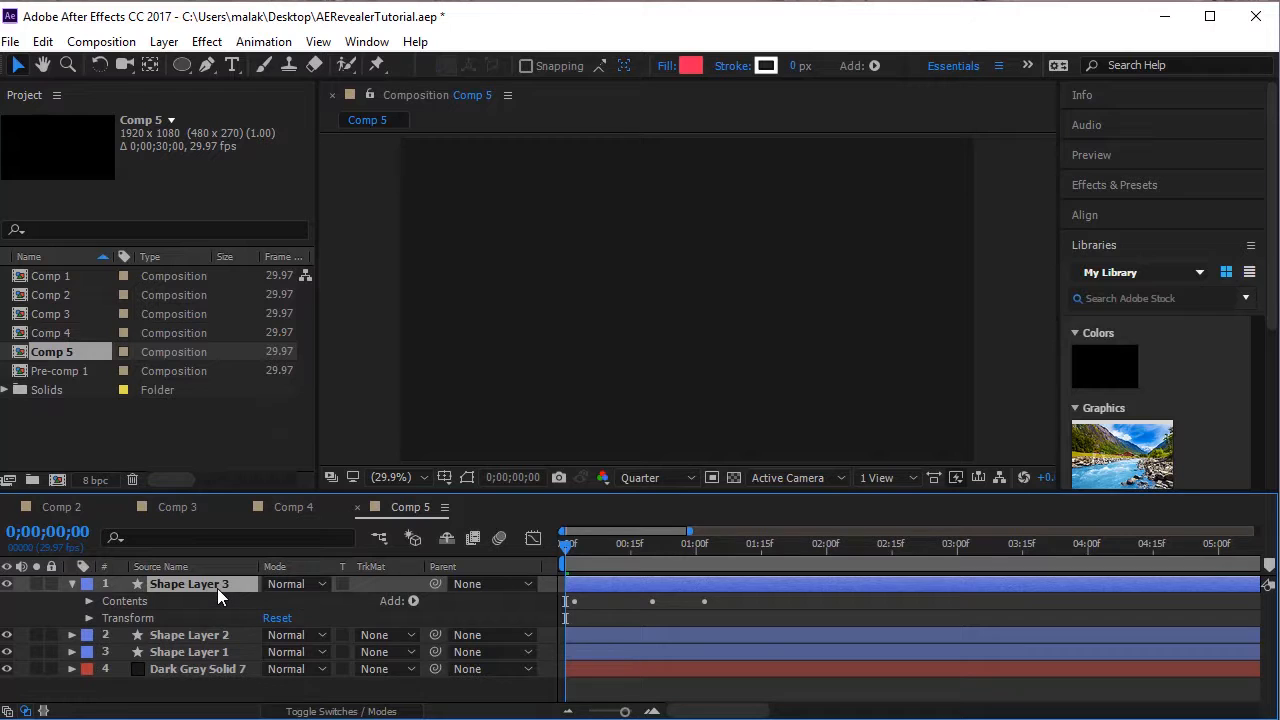
key(u)
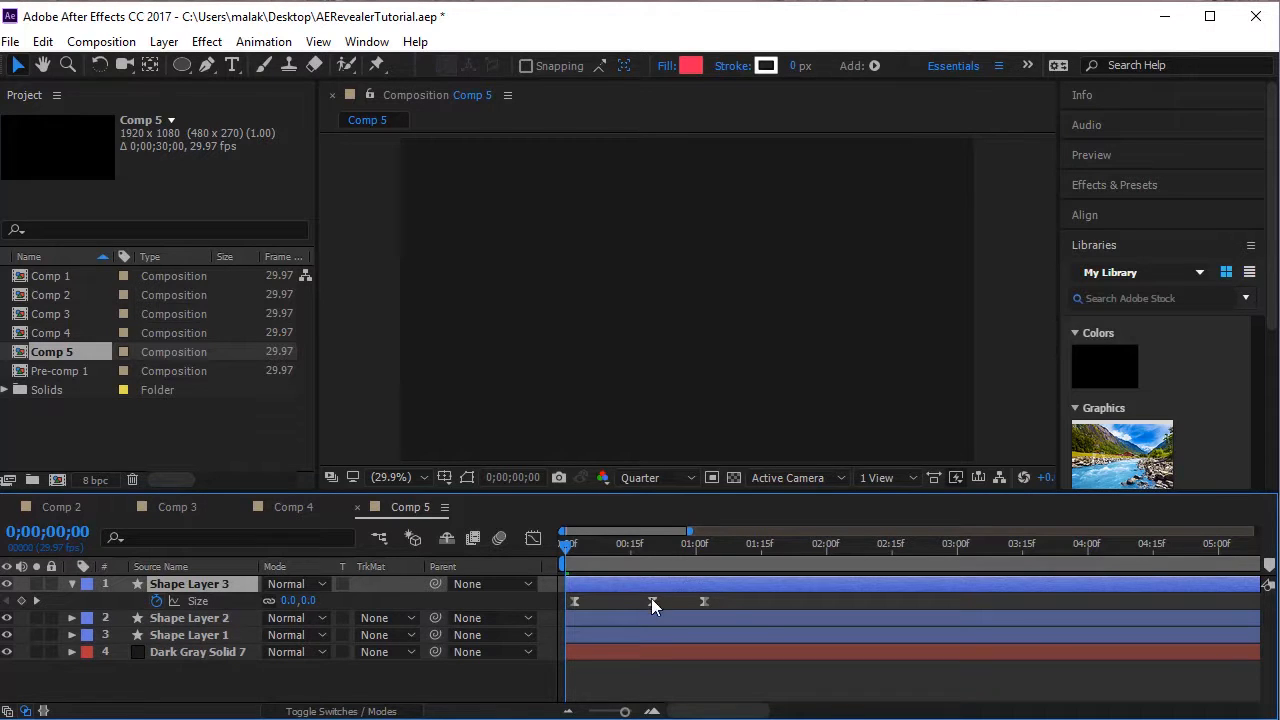
Shift all three Size keyframes of Shape Layer 3 about eight frames later and preview the animation.
drag(734, 599, 501, 616)
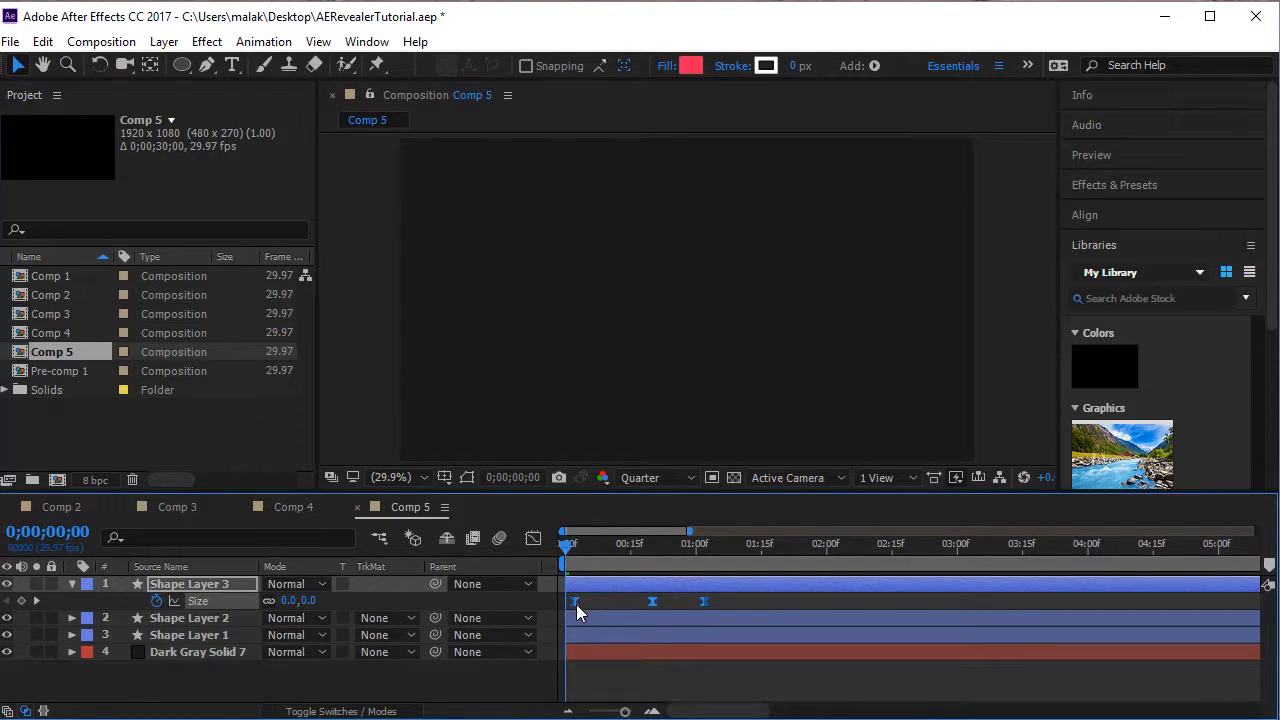
drag(576, 604, 609, 603)
key(space)
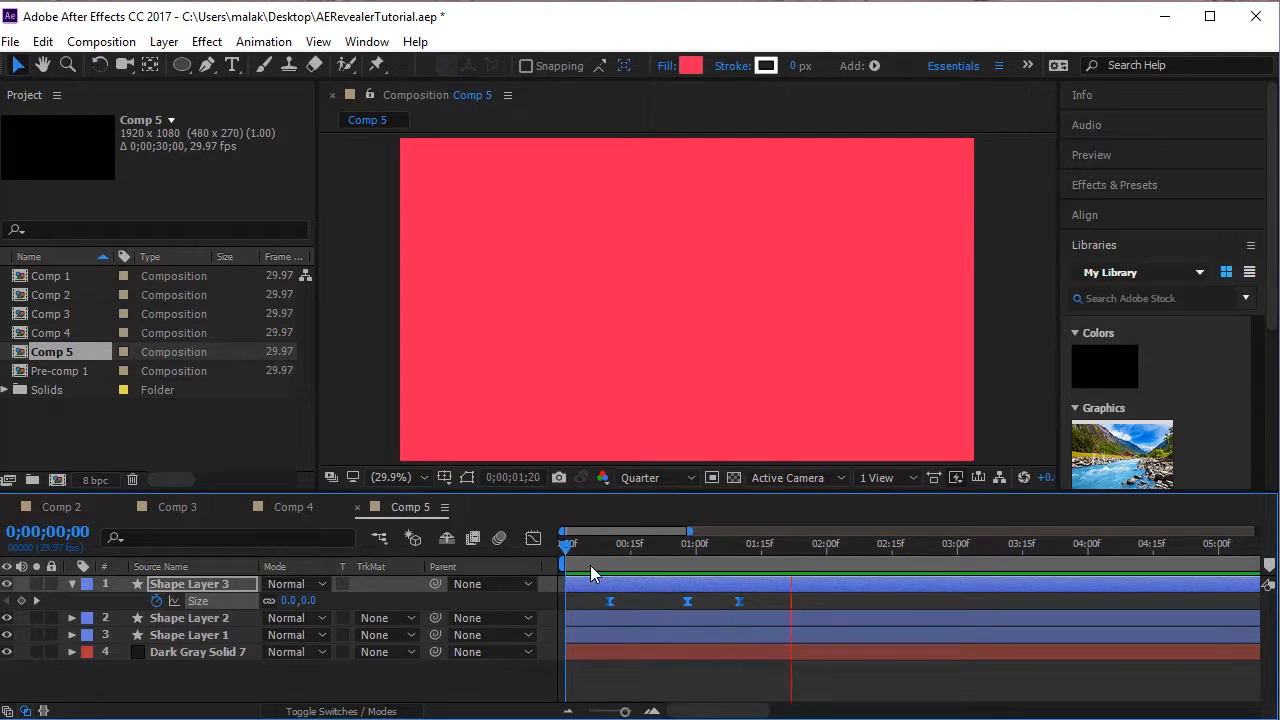
Set the fill color of Shape Layer 3 to a medium blue while viewing frame 0;00;00;23, and preview from the start.
drag(584, 533, 666, 561)
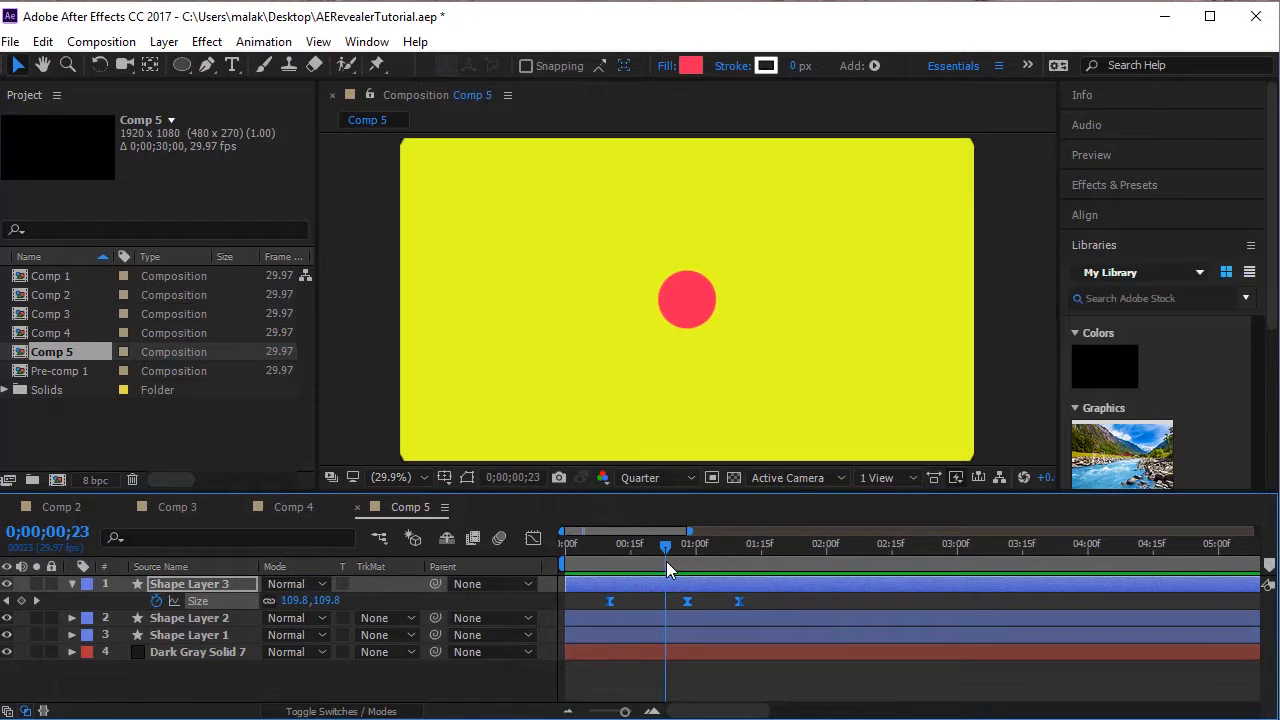
click(689, 66)
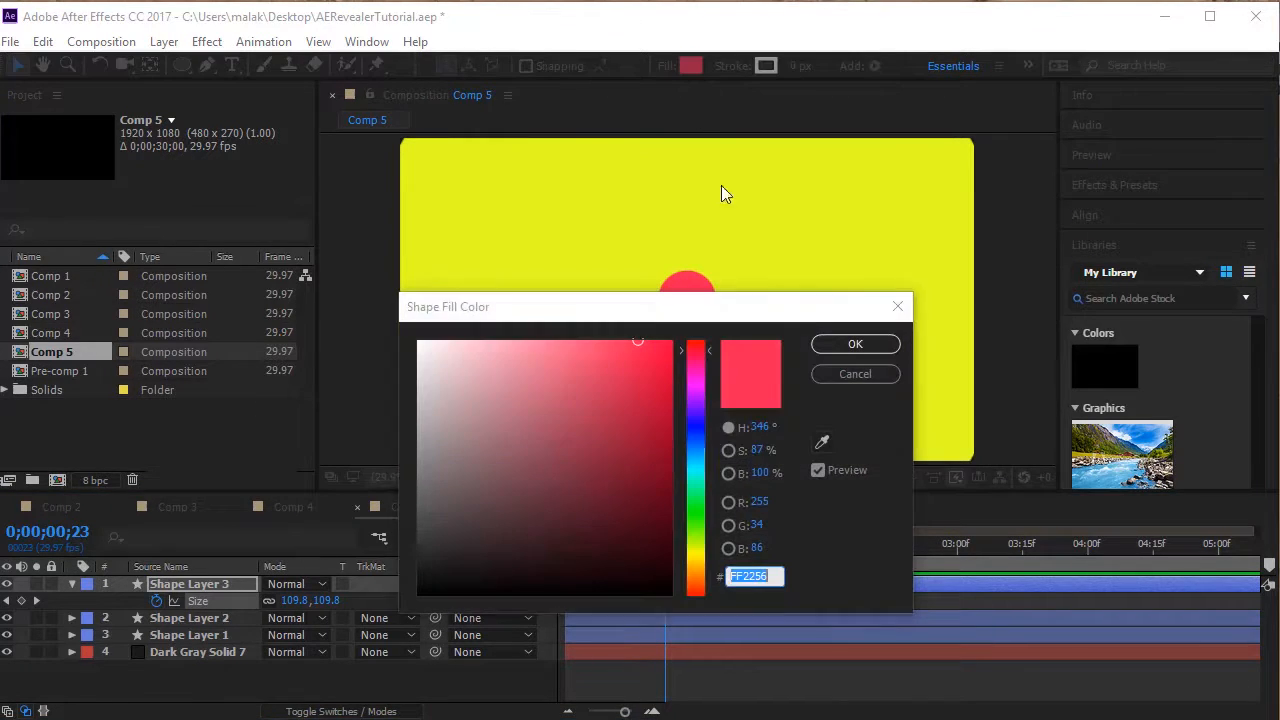
click(695, 431)
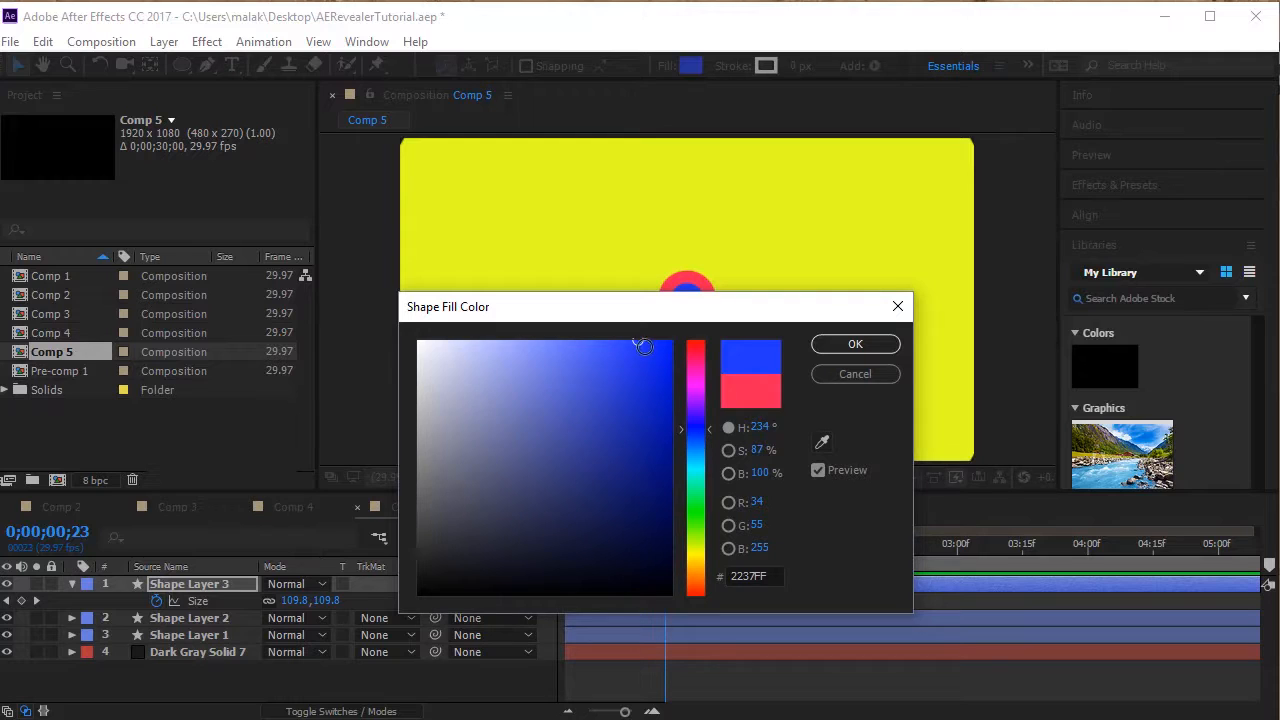
drag(643, 341, 621, 372)
click(697, 410)
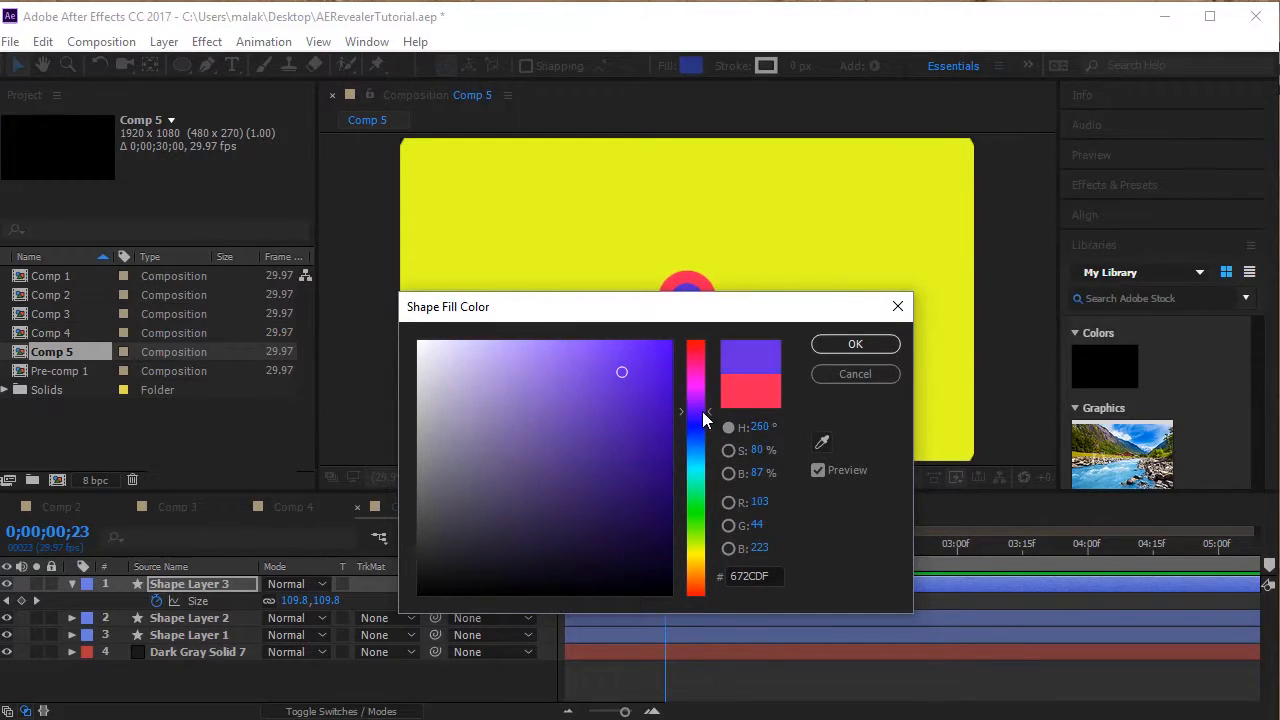
drag(690, 462, 695, 433)
click(859, 356)
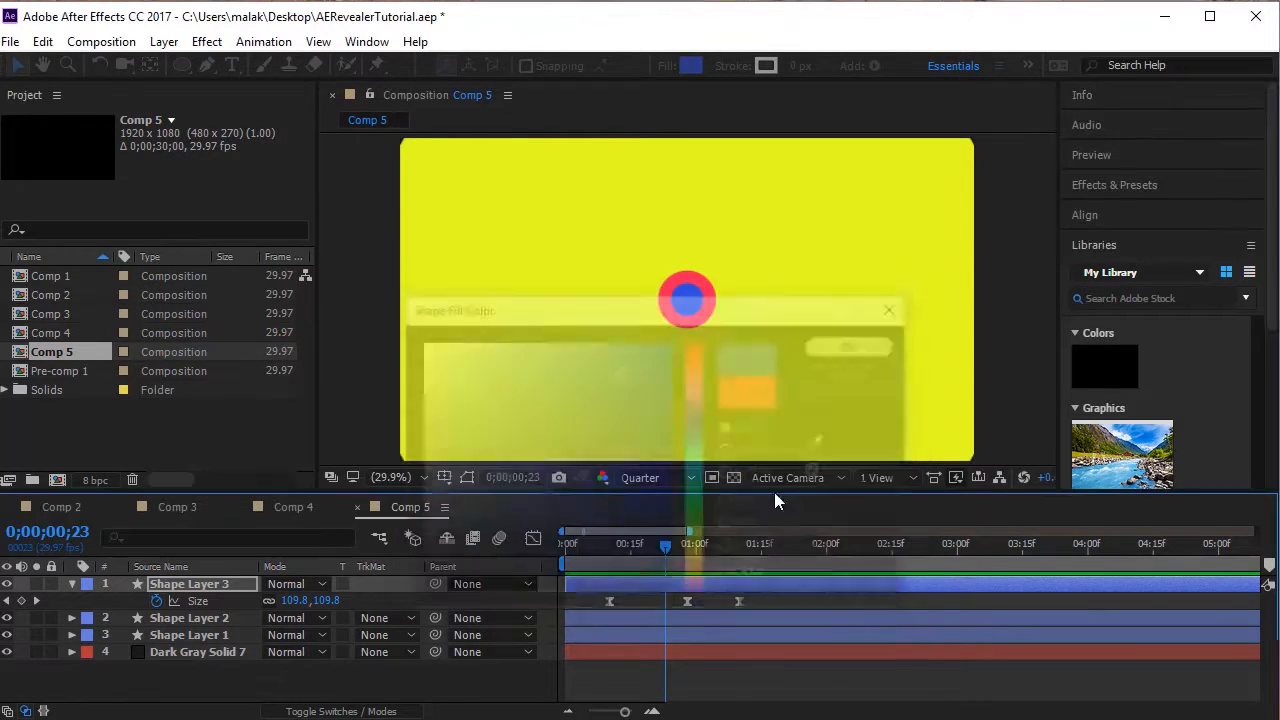
key(Home)
key(space)
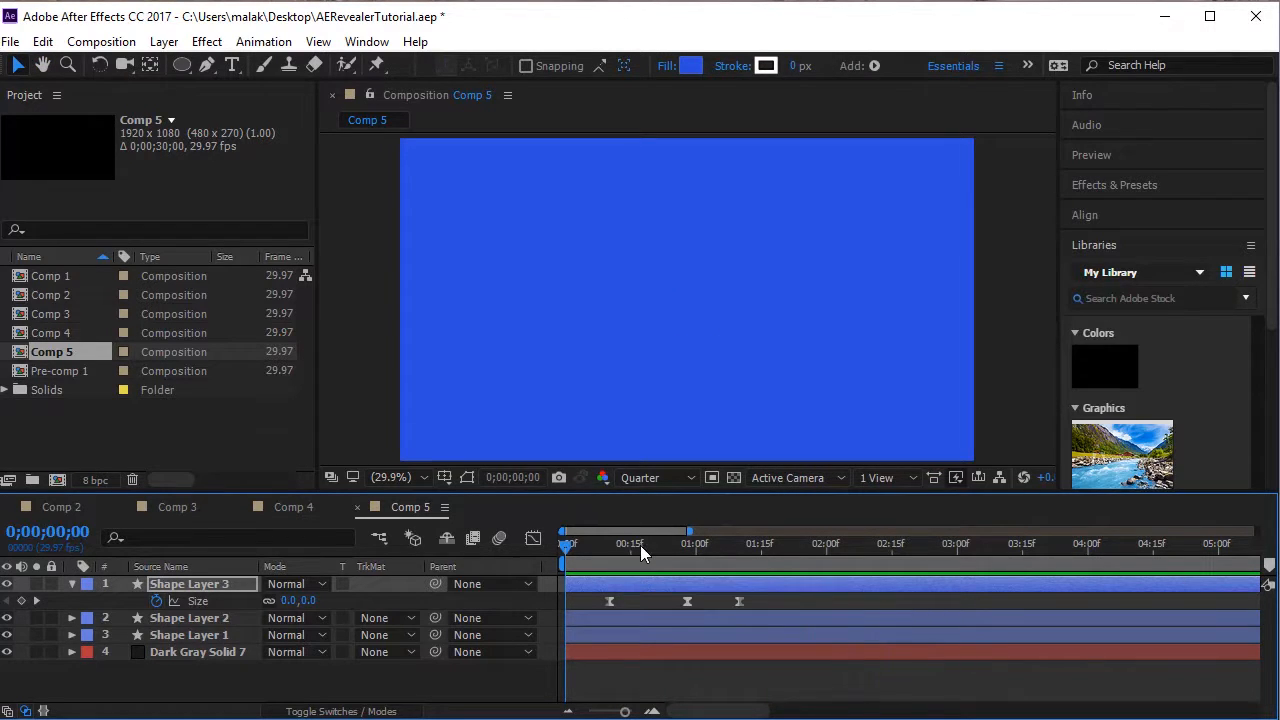
Move Shape Layer 3's middle Size keyframe to about frame 21 and its last one to about 1 second 5 frames, and preview the result.
drag(640, 545, 662, 560)
drag(686, 603, 658, 605)
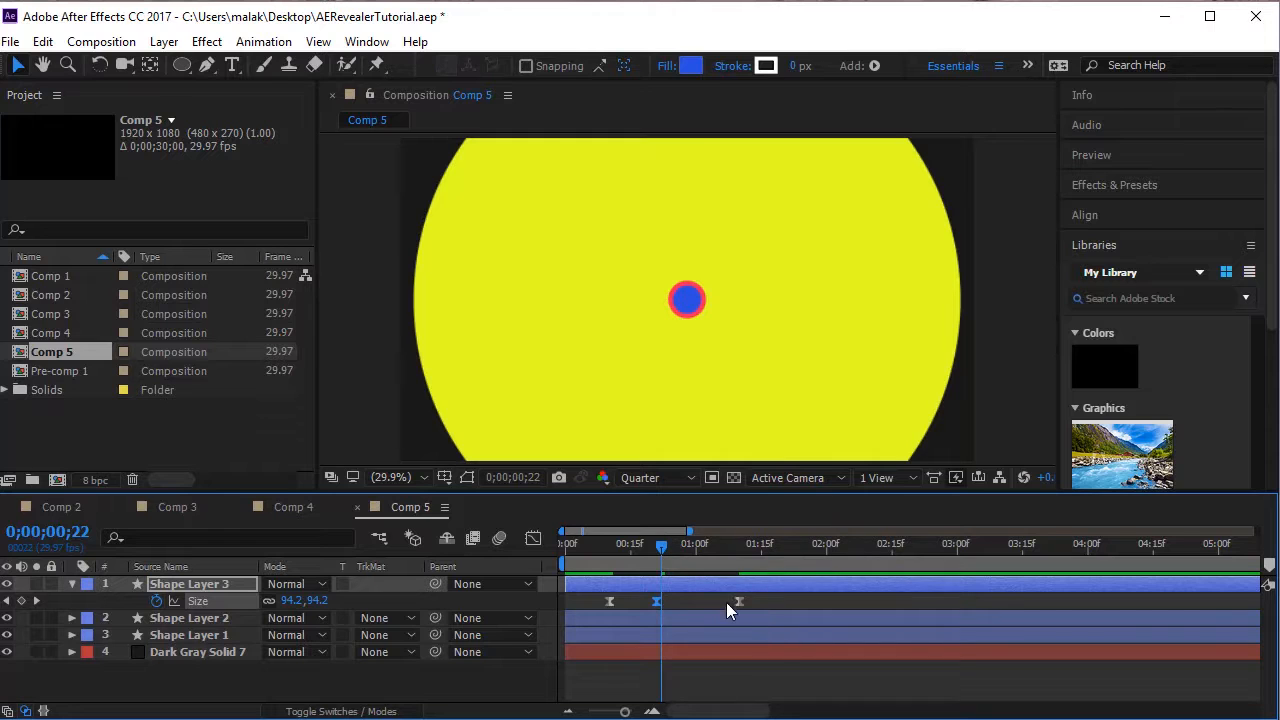
drag(719, 603, 714, 603)
drag(697, 556, 531, 555)
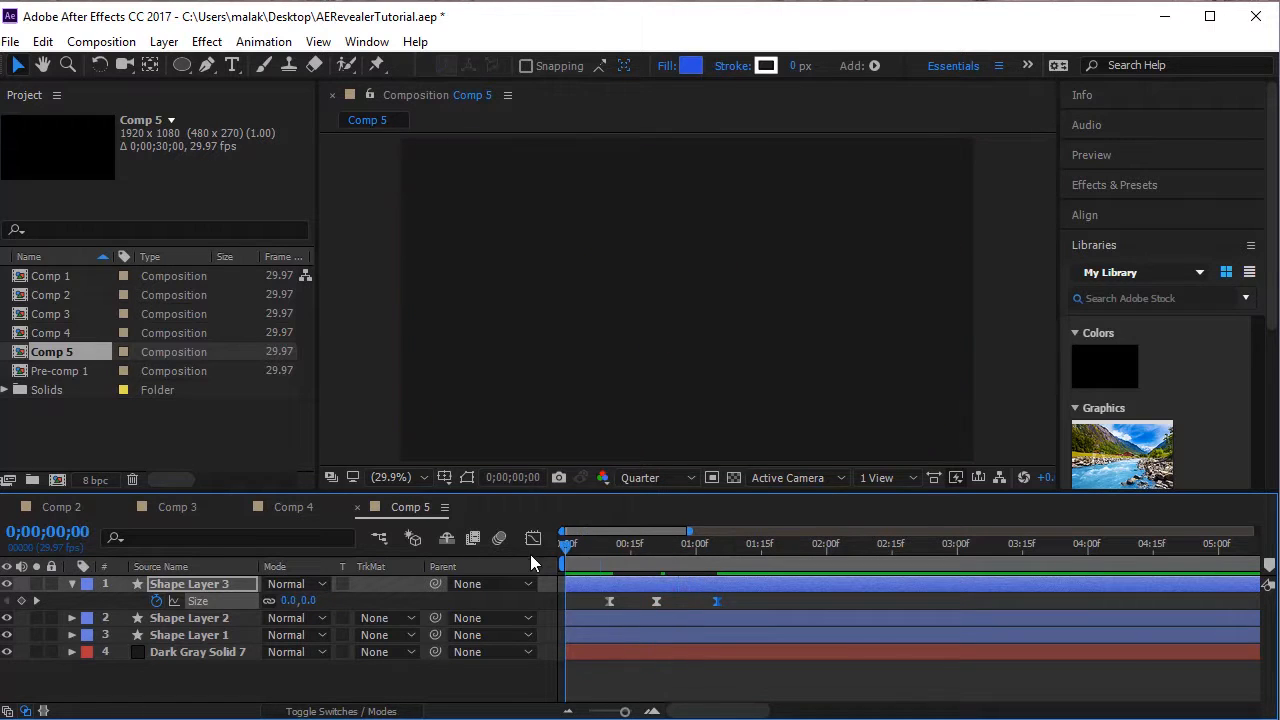
key(space)
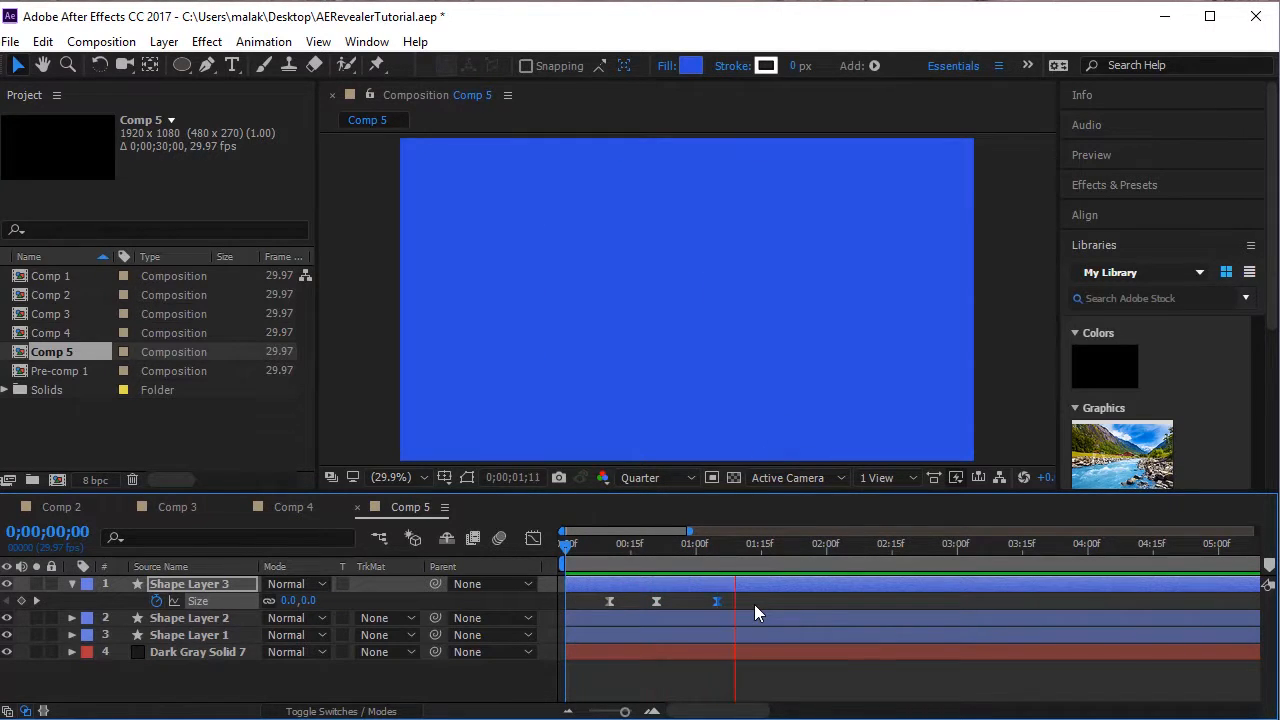
key(space)
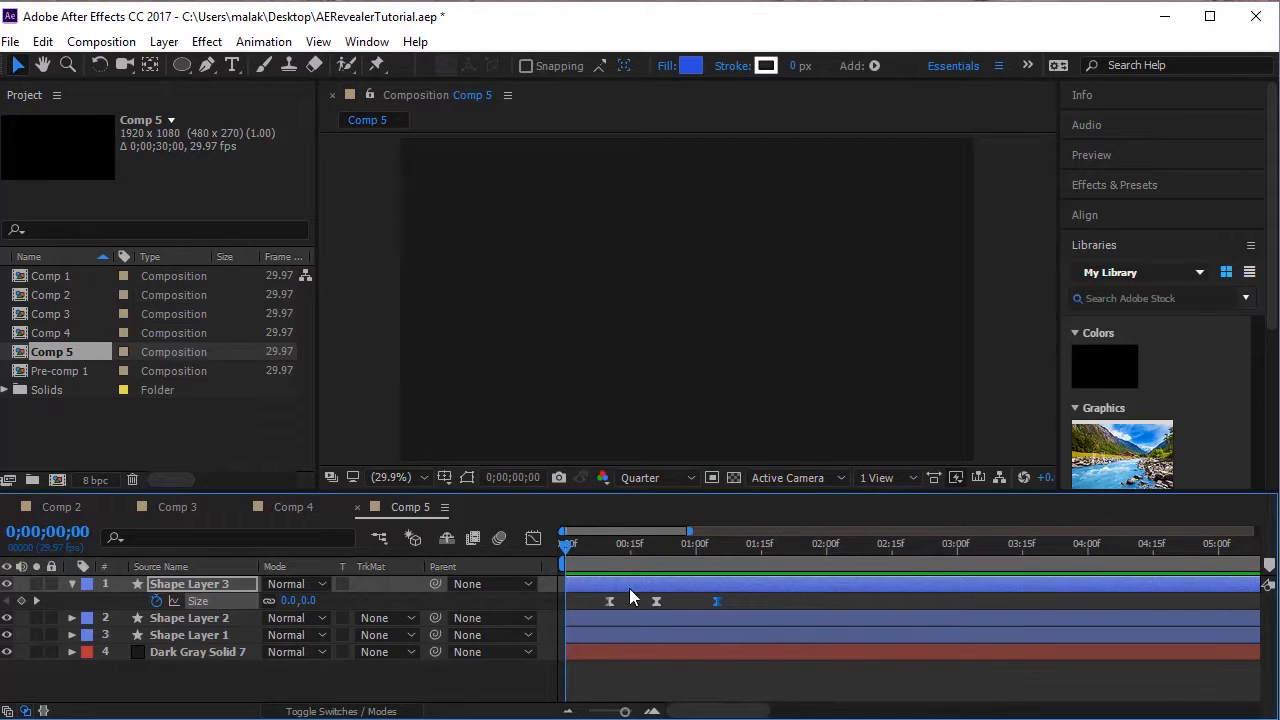
Replay the animation from the start and set the current time to 0;00;01;08.
drag(588, 556, 518, 557)
key(space)
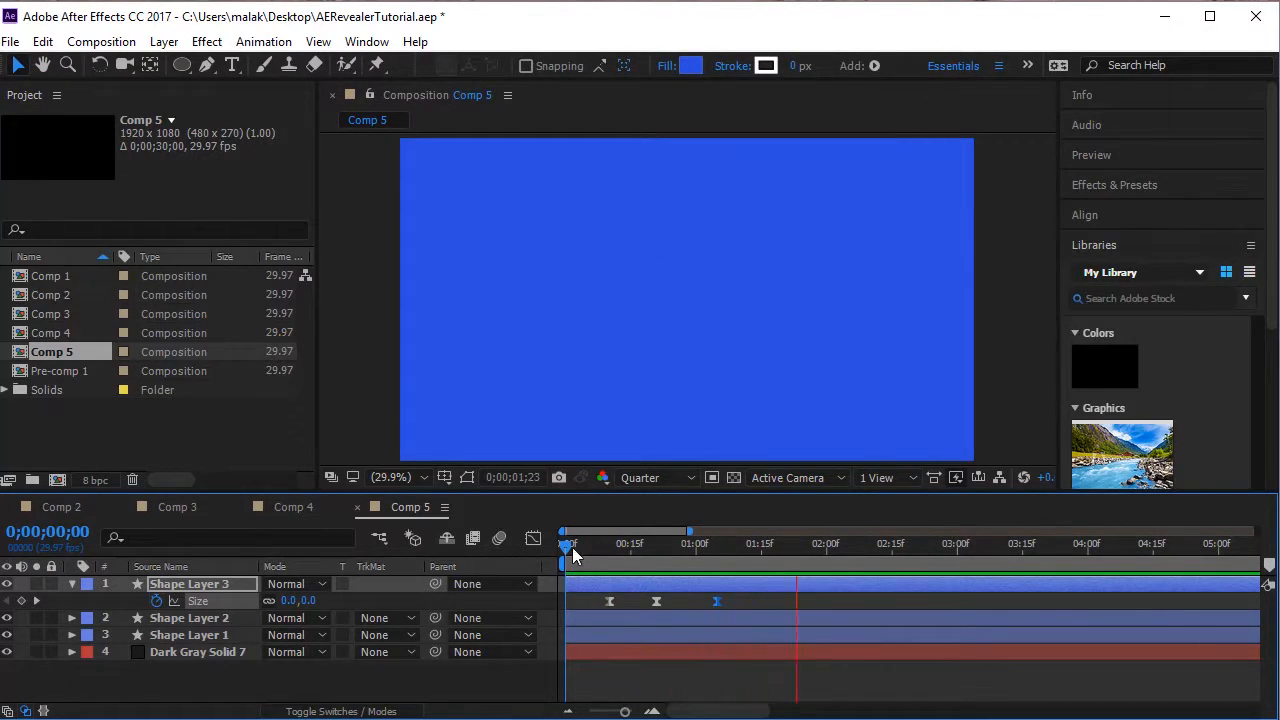
drag(567, 547, 729, 549)
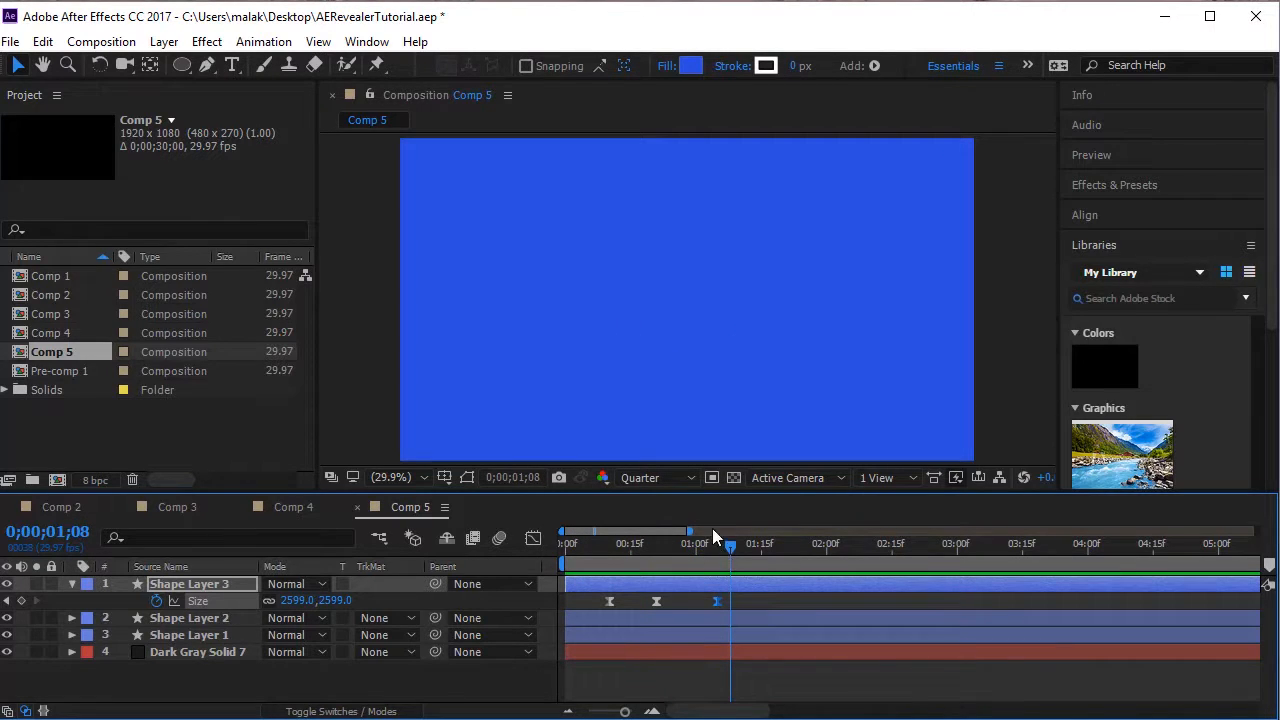
Review the finished reveal animations in Comp 4 and Comp 3 for comparison, and return to Comp 5.
click(295, 506)
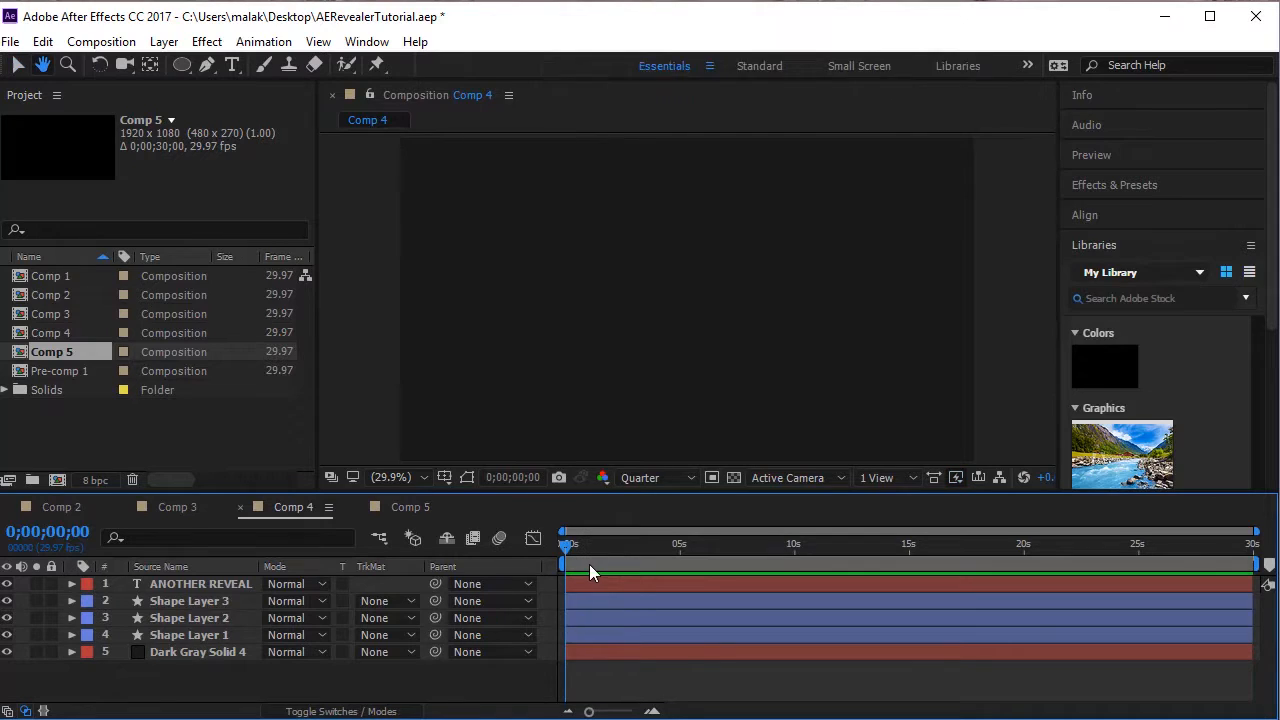
key(space)
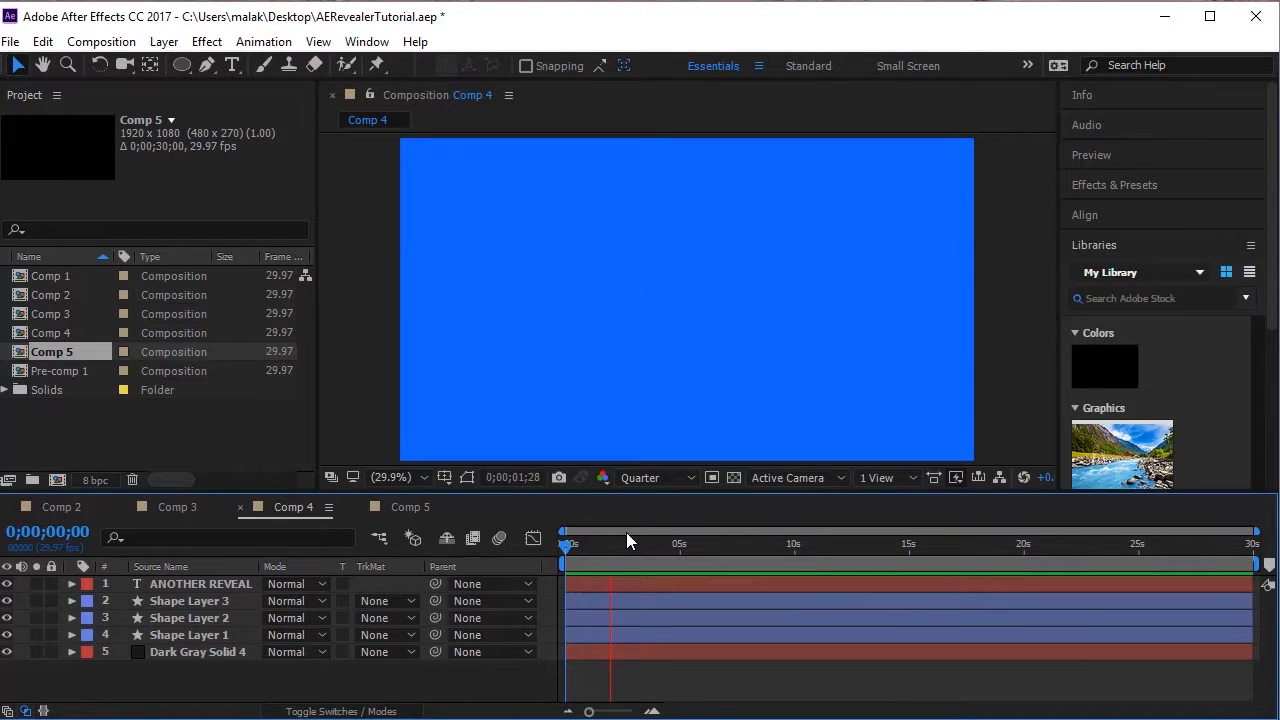
drag(606, 541, 273, 505)
click(190, 507)
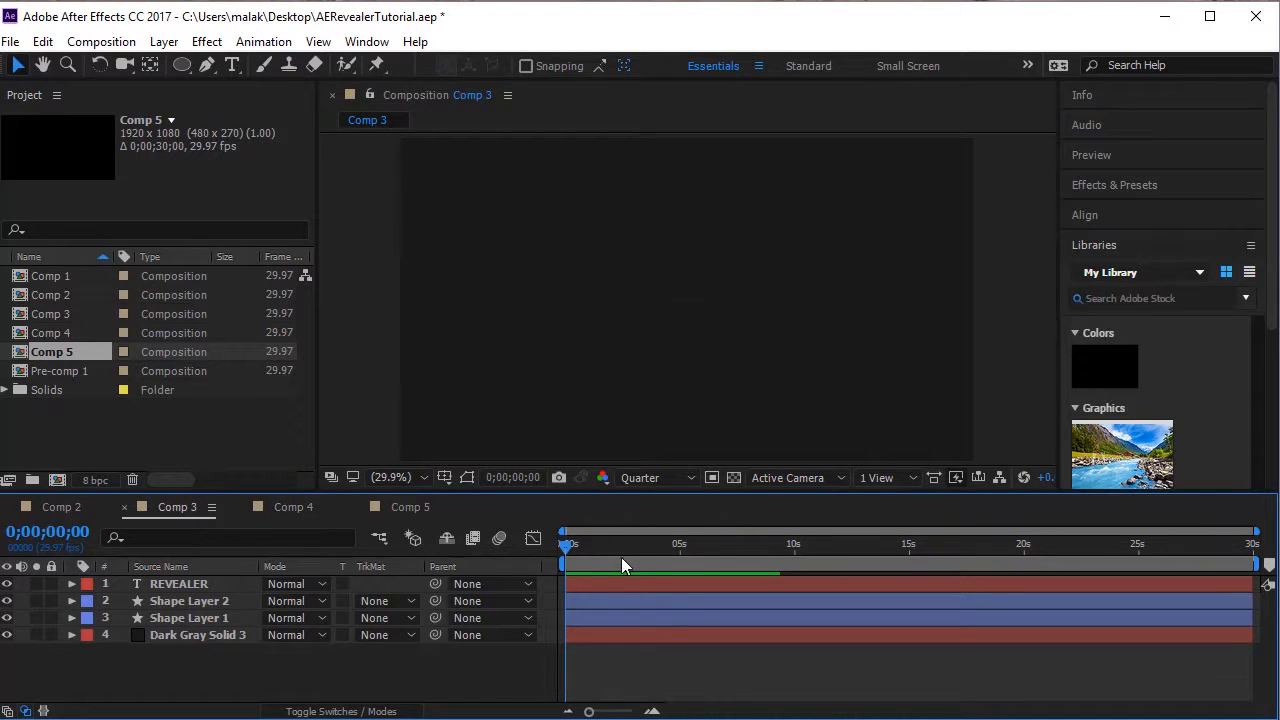
drag(581, 546, 419, 527)
click(433, 510)
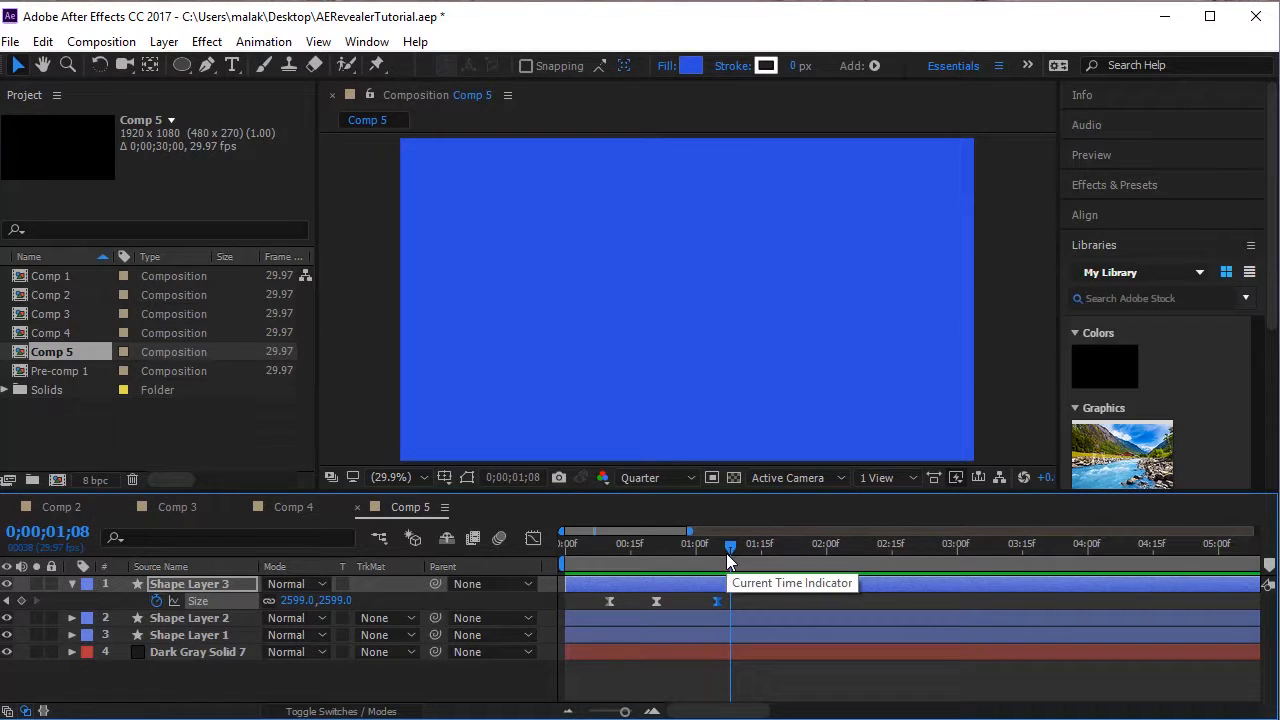
Add the text REVEALER in white over the blue background at 0;00;01;08 in Comp 5.
click(232, 66)
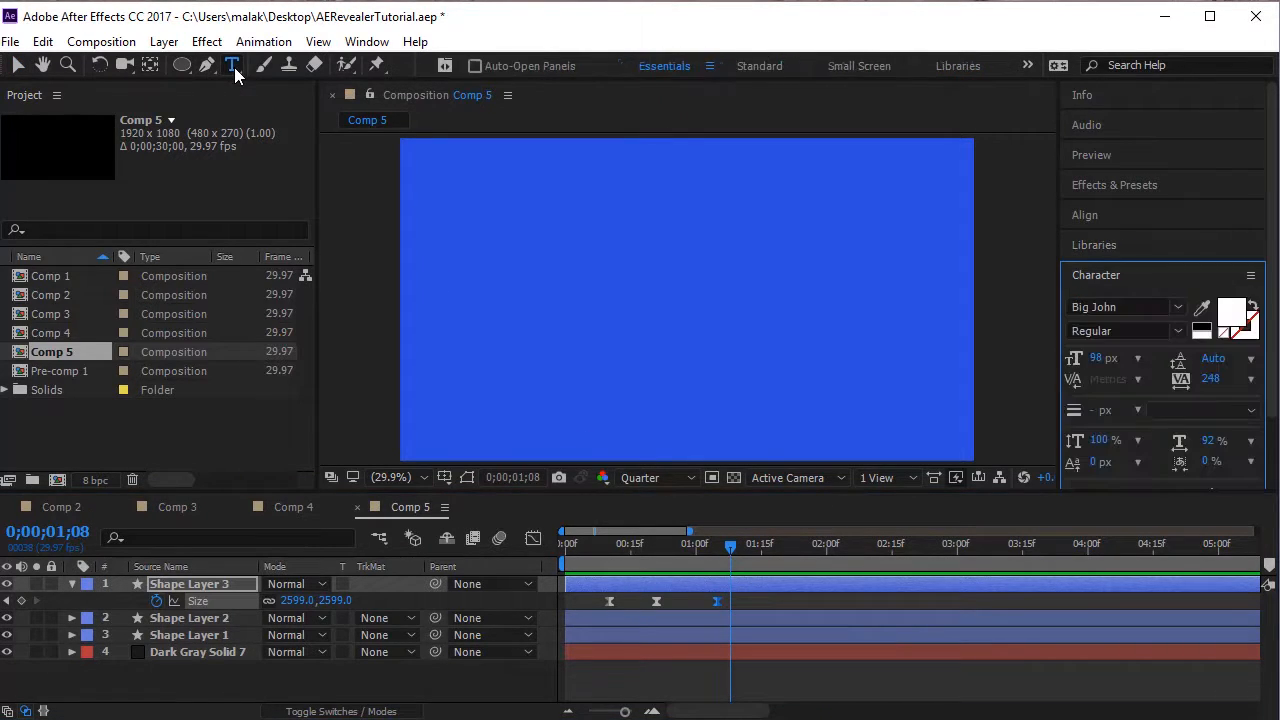
click(612, 299)
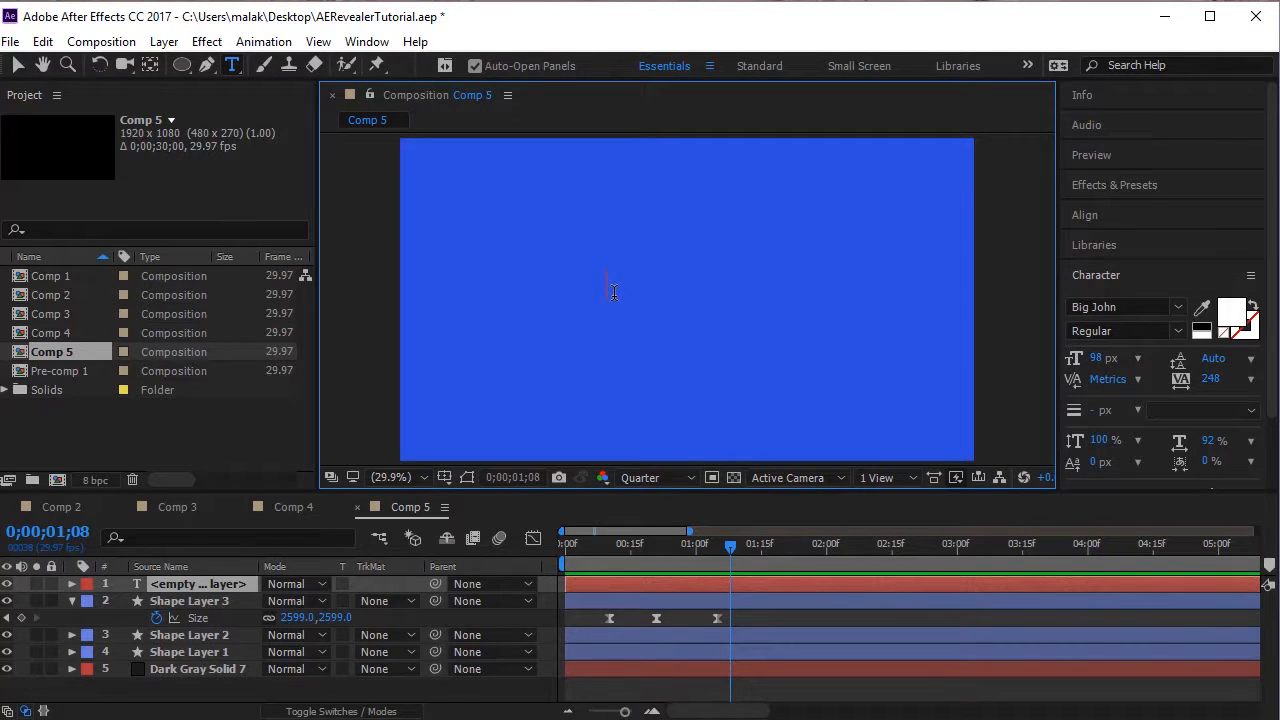
text(RE)
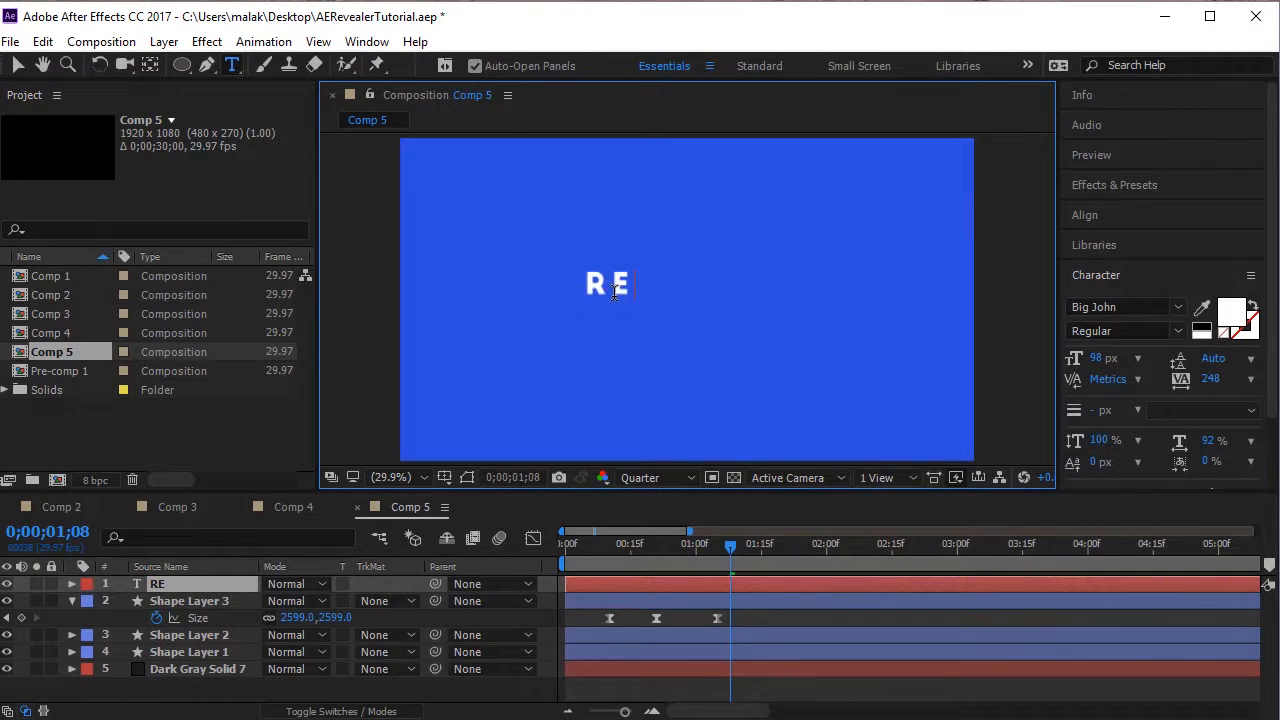
text(VEALER)
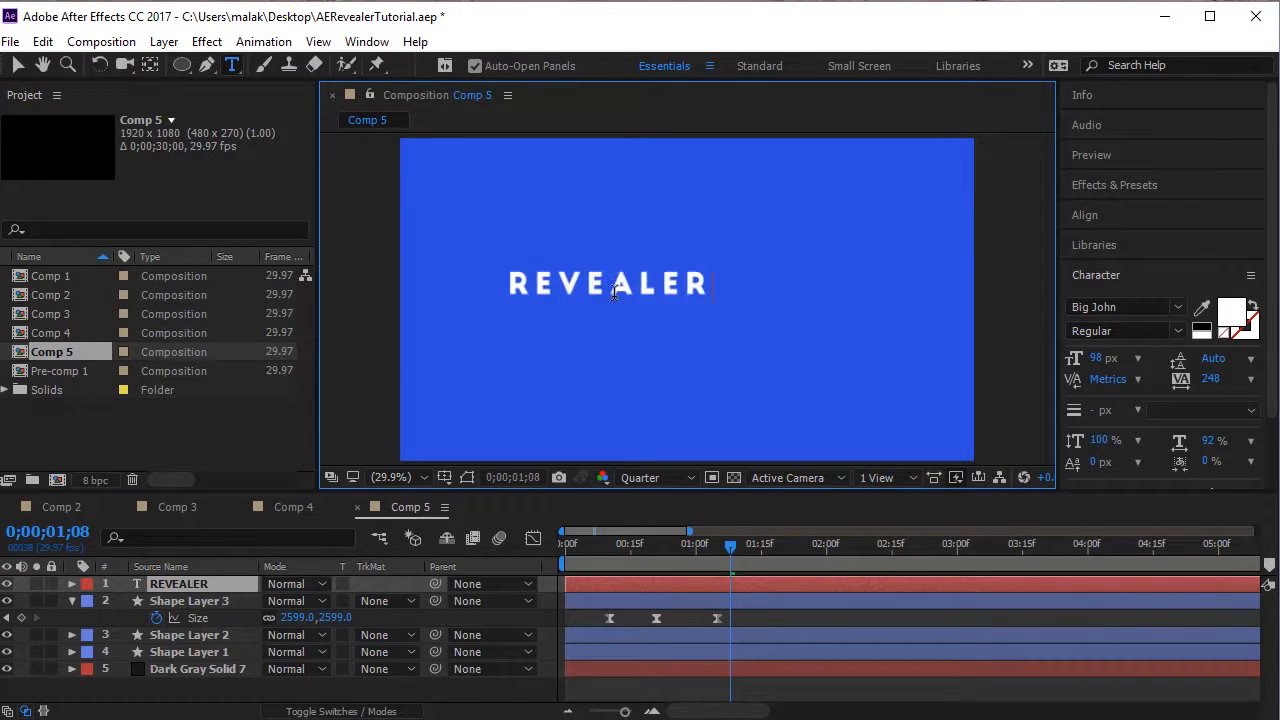
Center the REVEALER text layer horizontally and vertically in the composition.
click(17, 64)
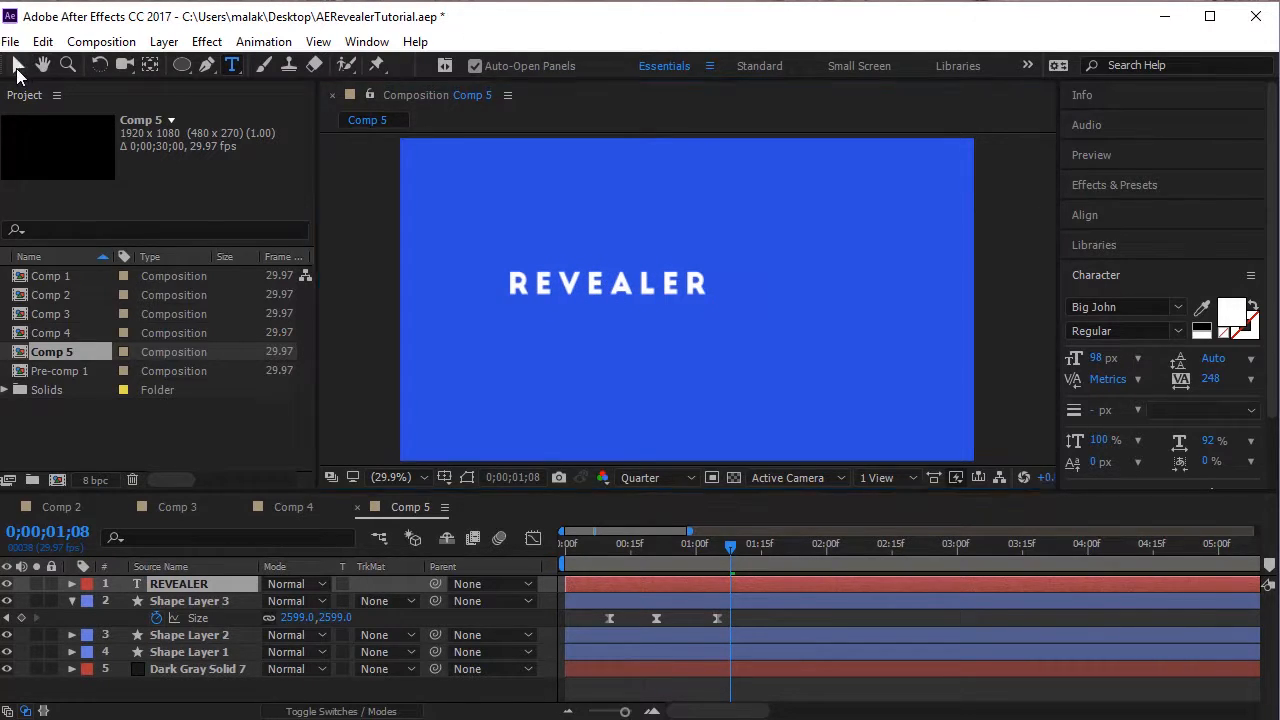
click(614, 285)
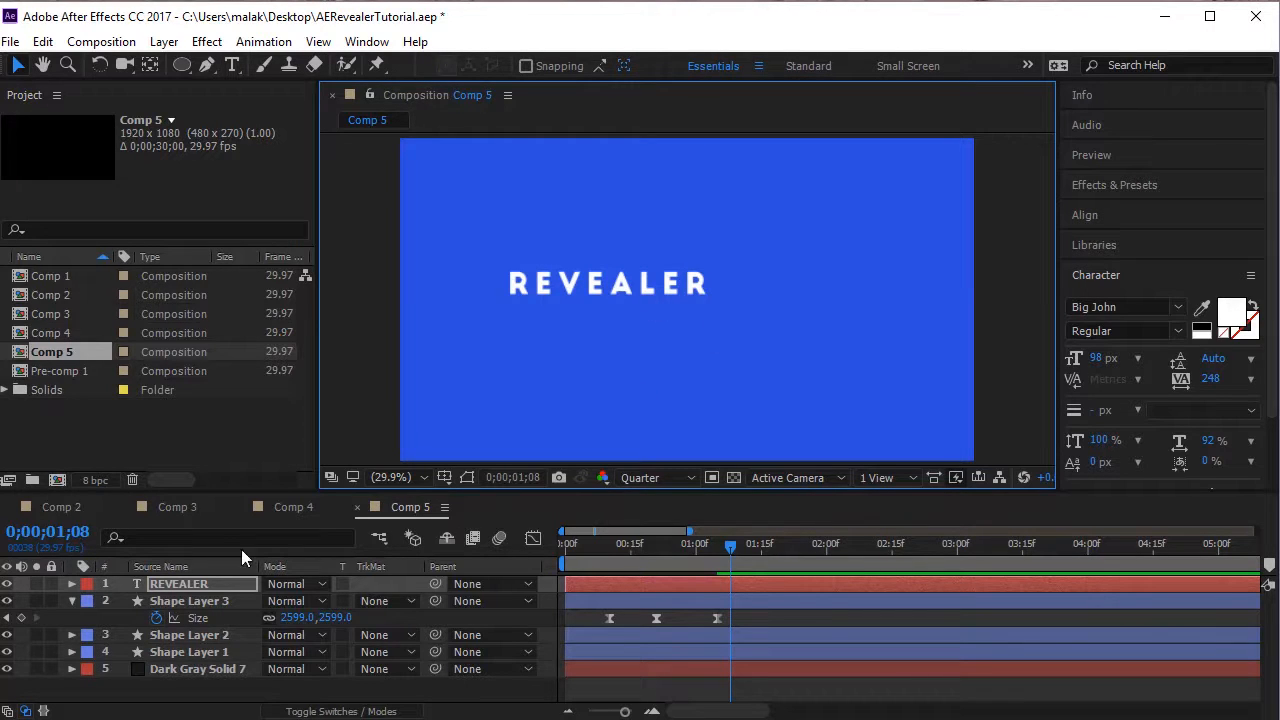
click(200, 583)
click(1108, 218)
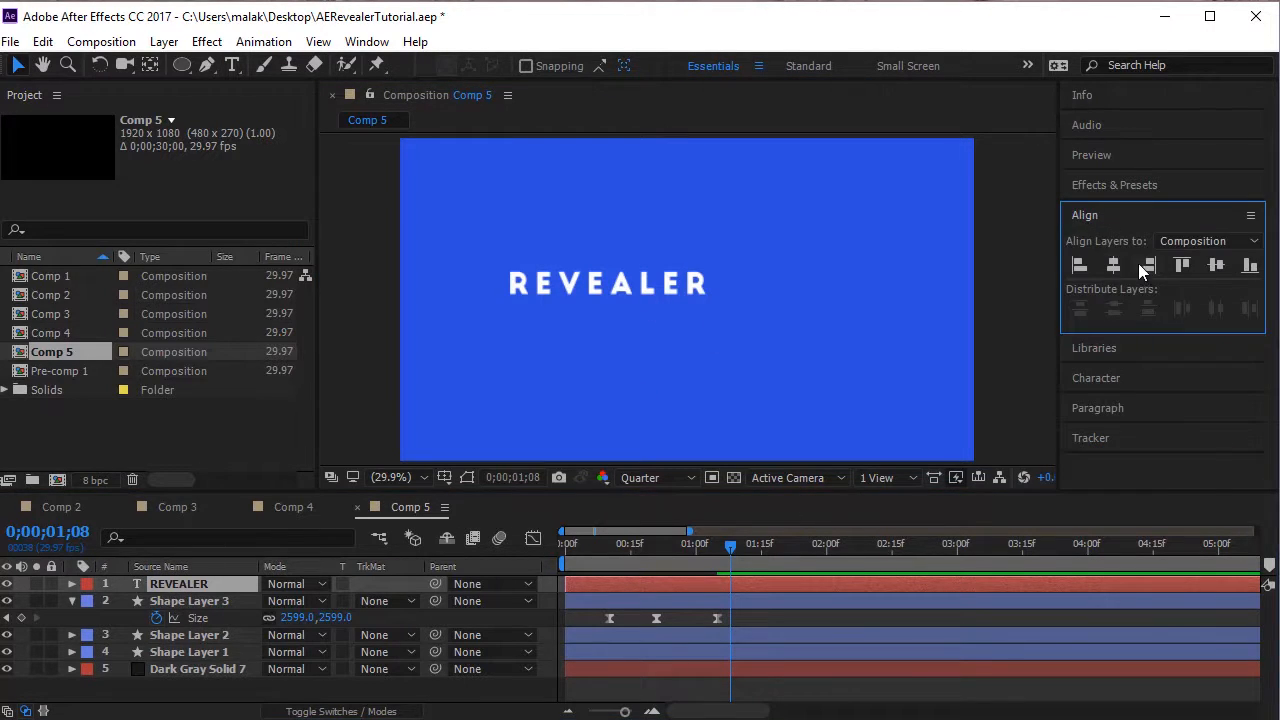
click(1216, 265)
Enlarge the REVEALER text to 148 px and recenter it horizontally and vertically in the composition.
click(791, 312)
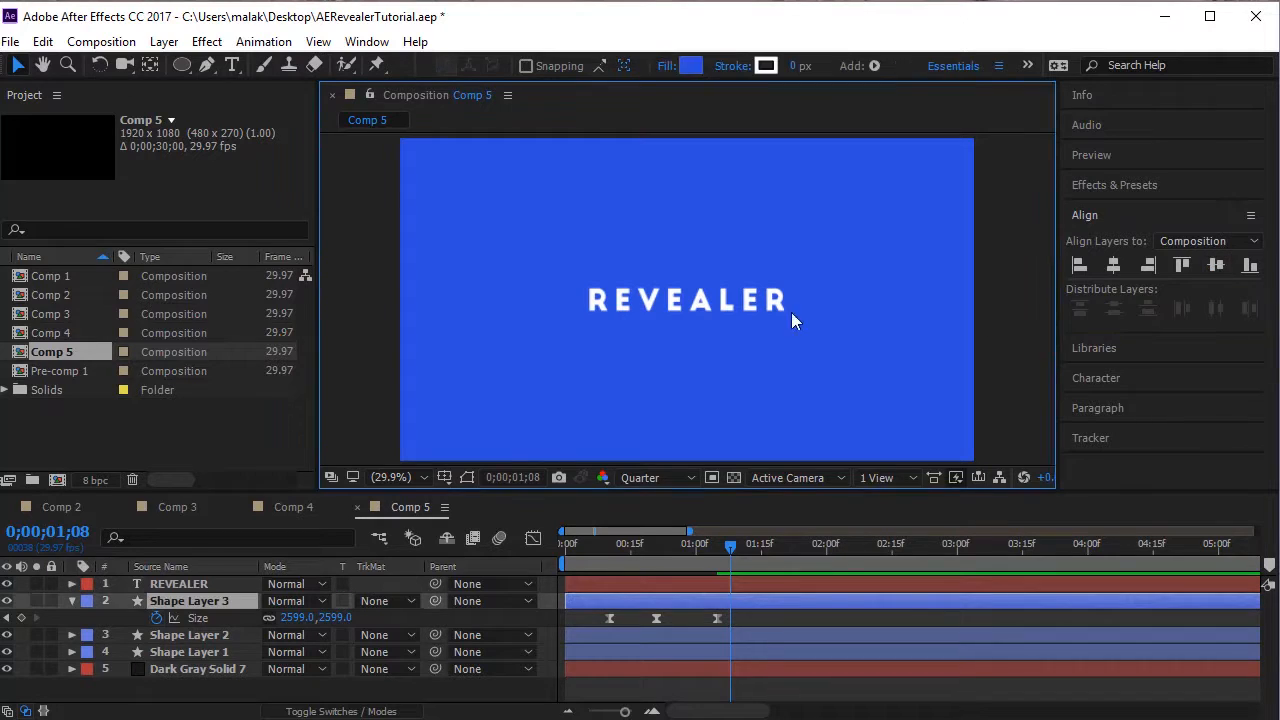
click(232, 65)
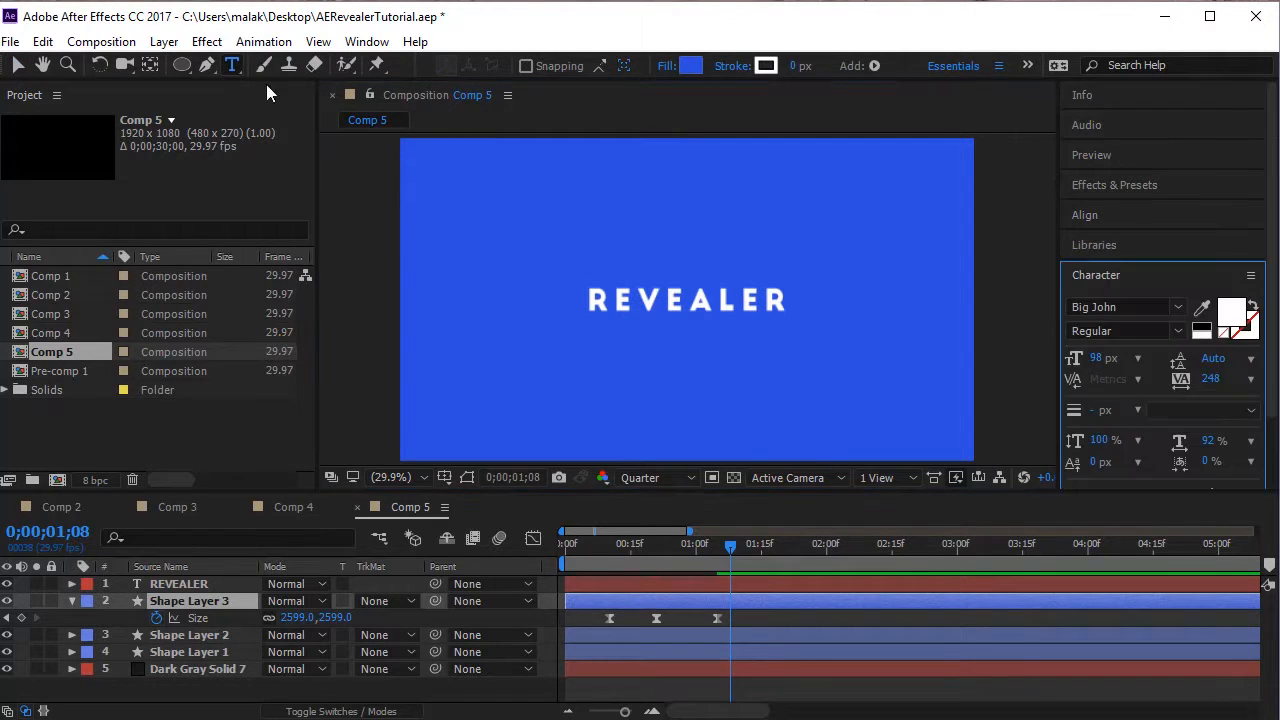
drag(785, 302, 474, 297)
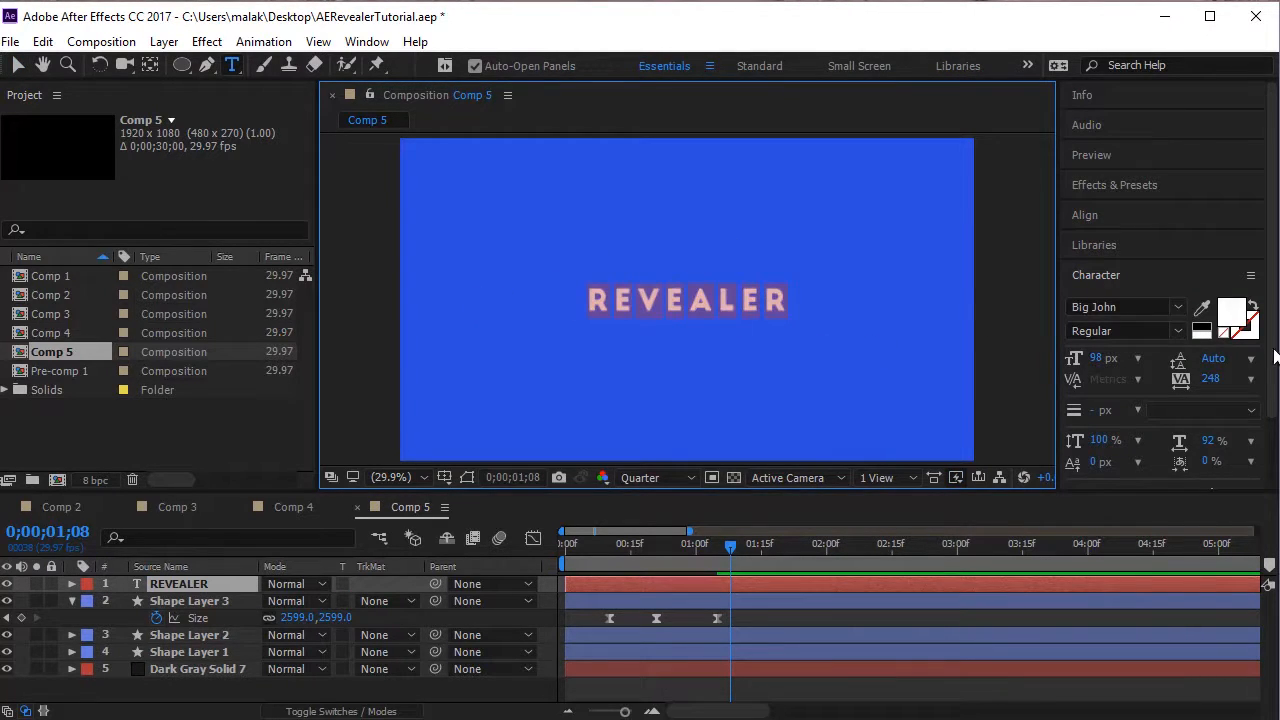
drag(1094, 360, 1128, 360)
click(1112, 222)
click(1112, 265)
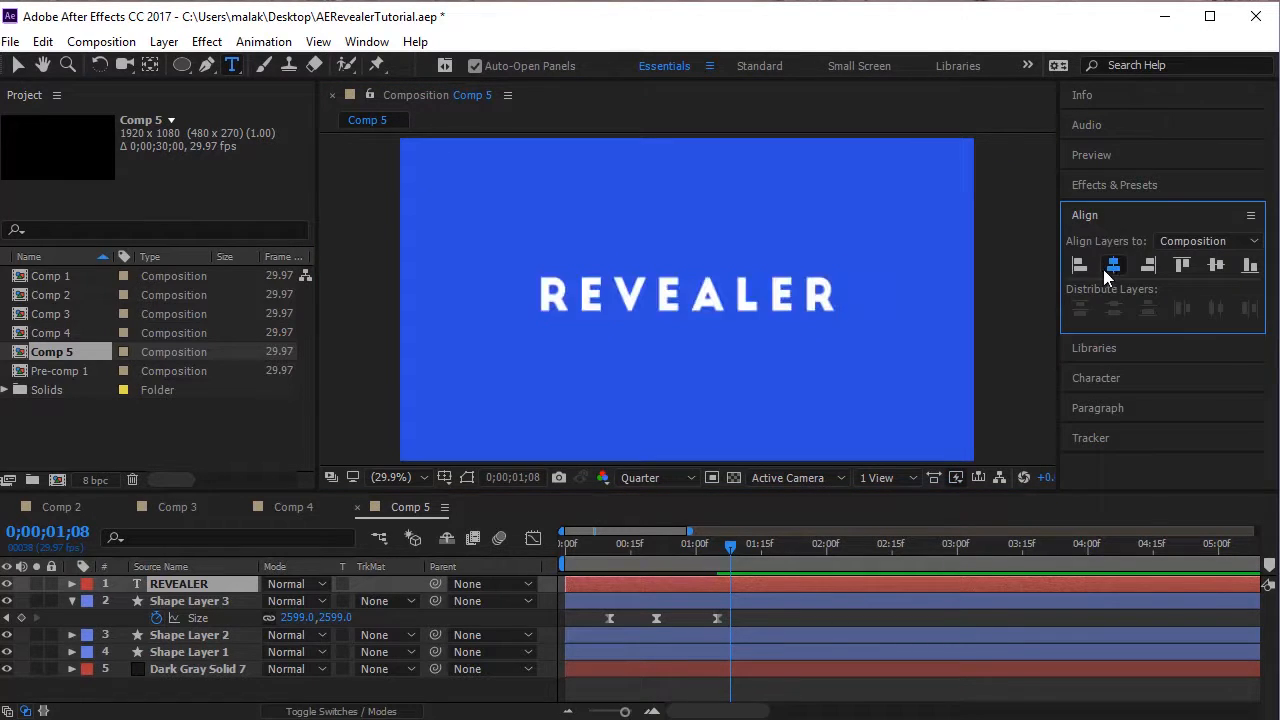
click(1215, 266)
click(17, 65)
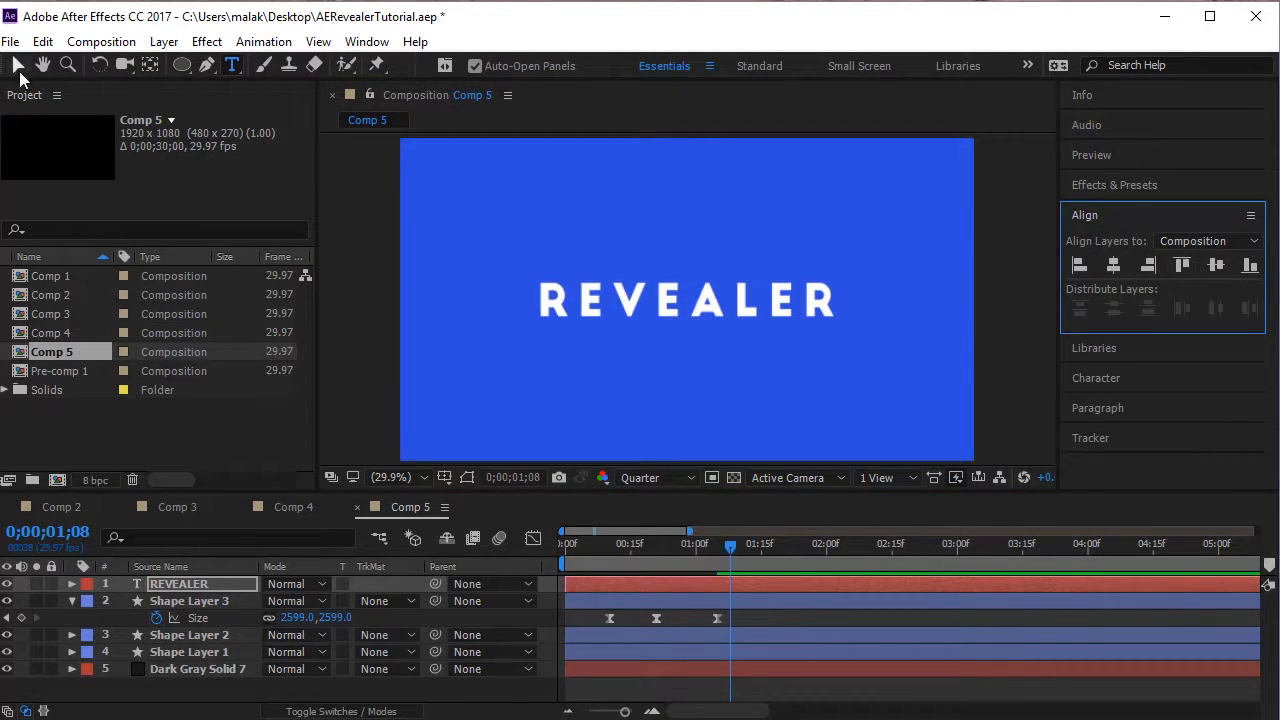
click(962, 269)
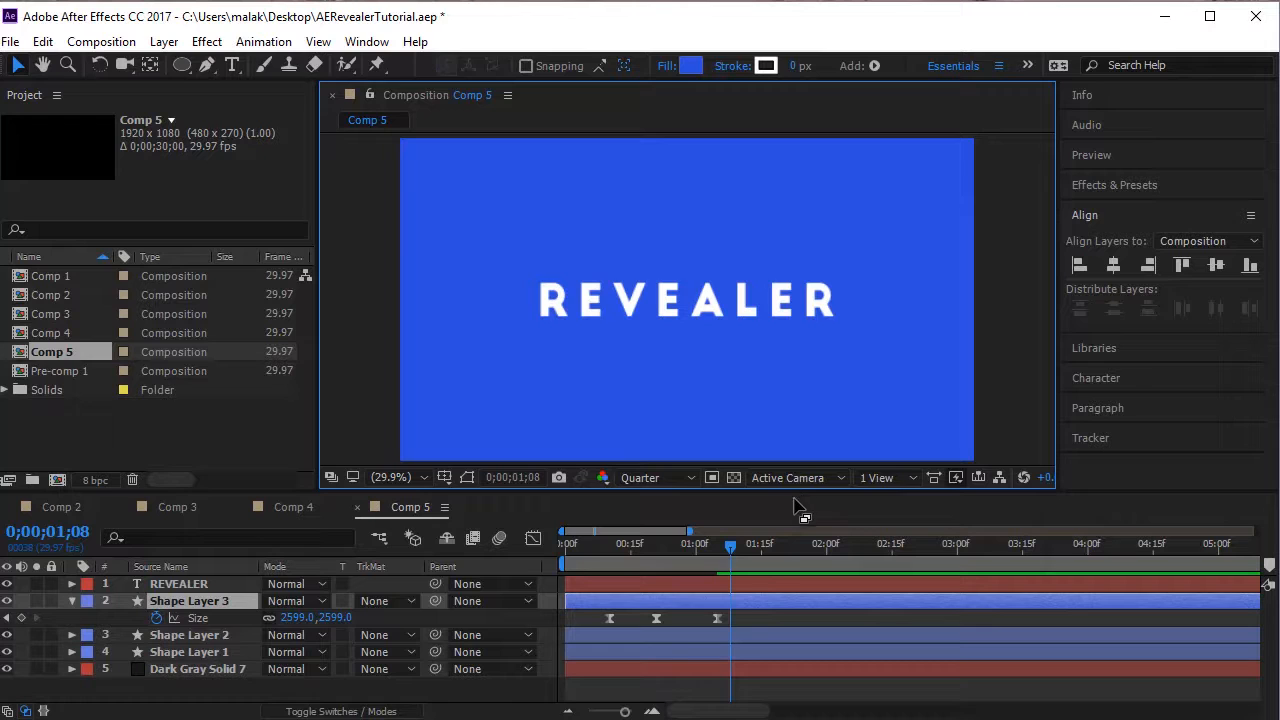
Show only the Scale property of the REVEALER layer and add a 0% Scale keyframe at 0;00;00;29.
click(68, 599)
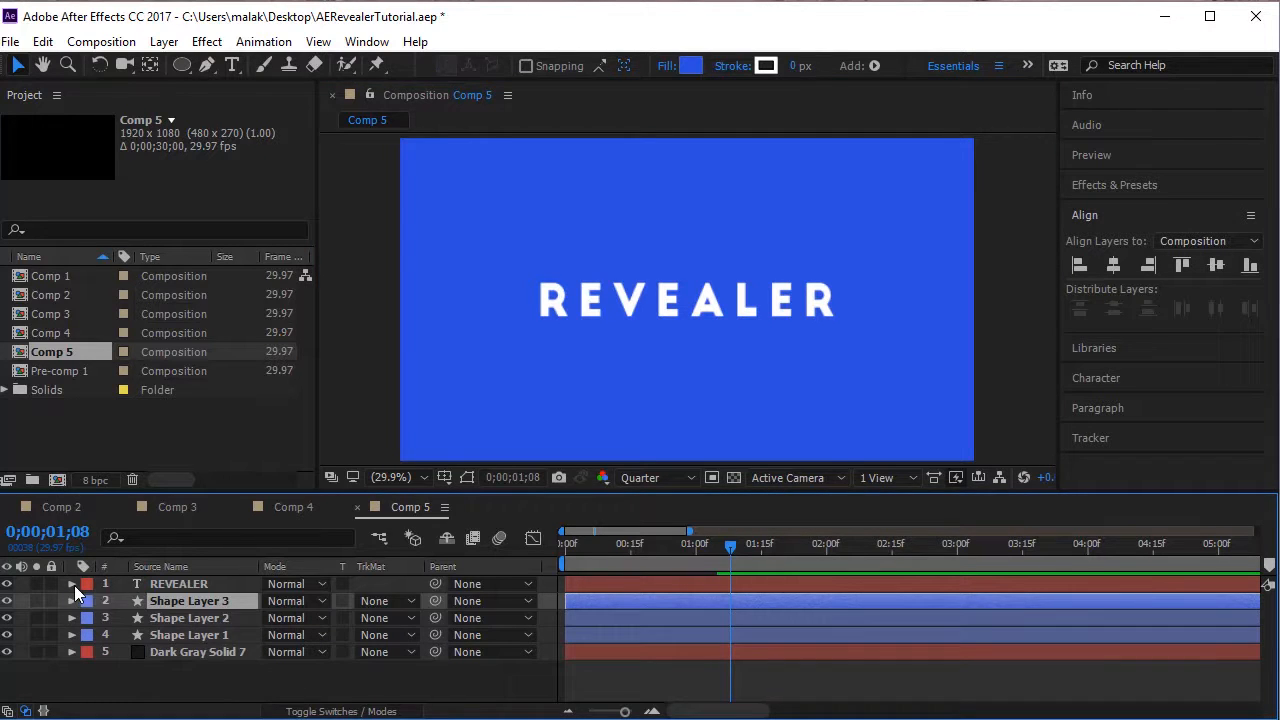
click(73, 584)
click(70, 587)
click(160, 582)
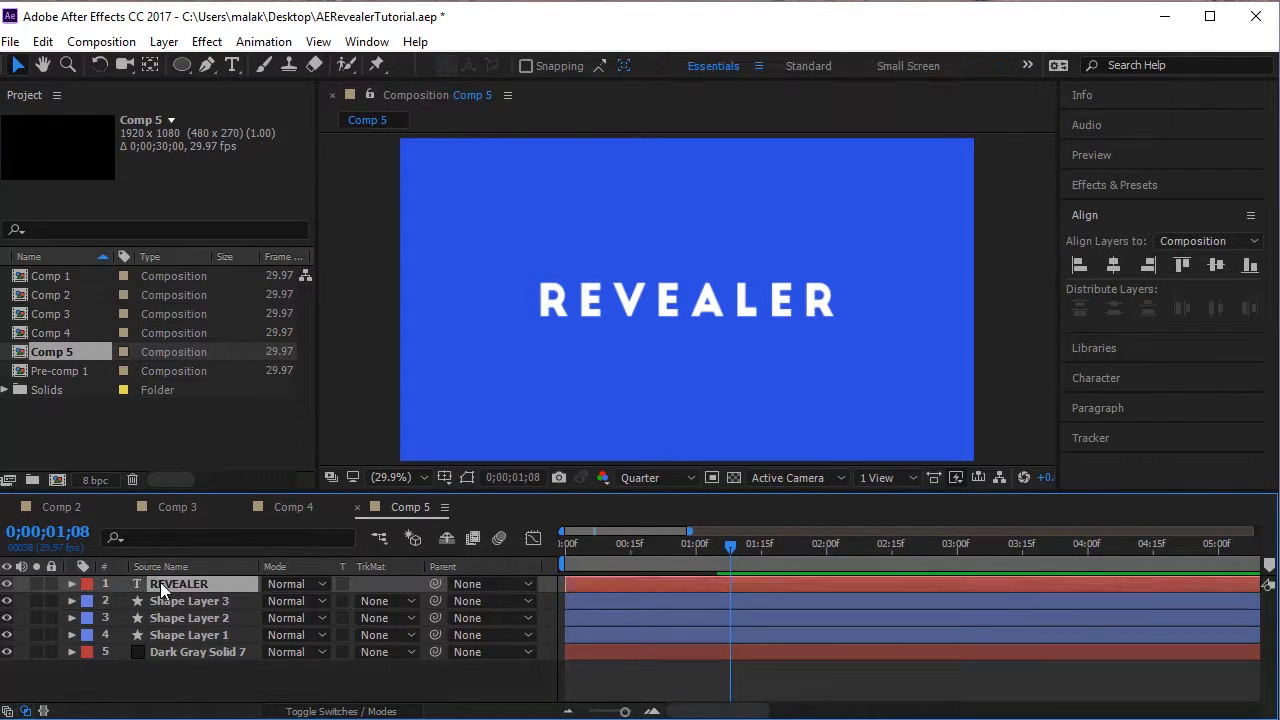
key(s)
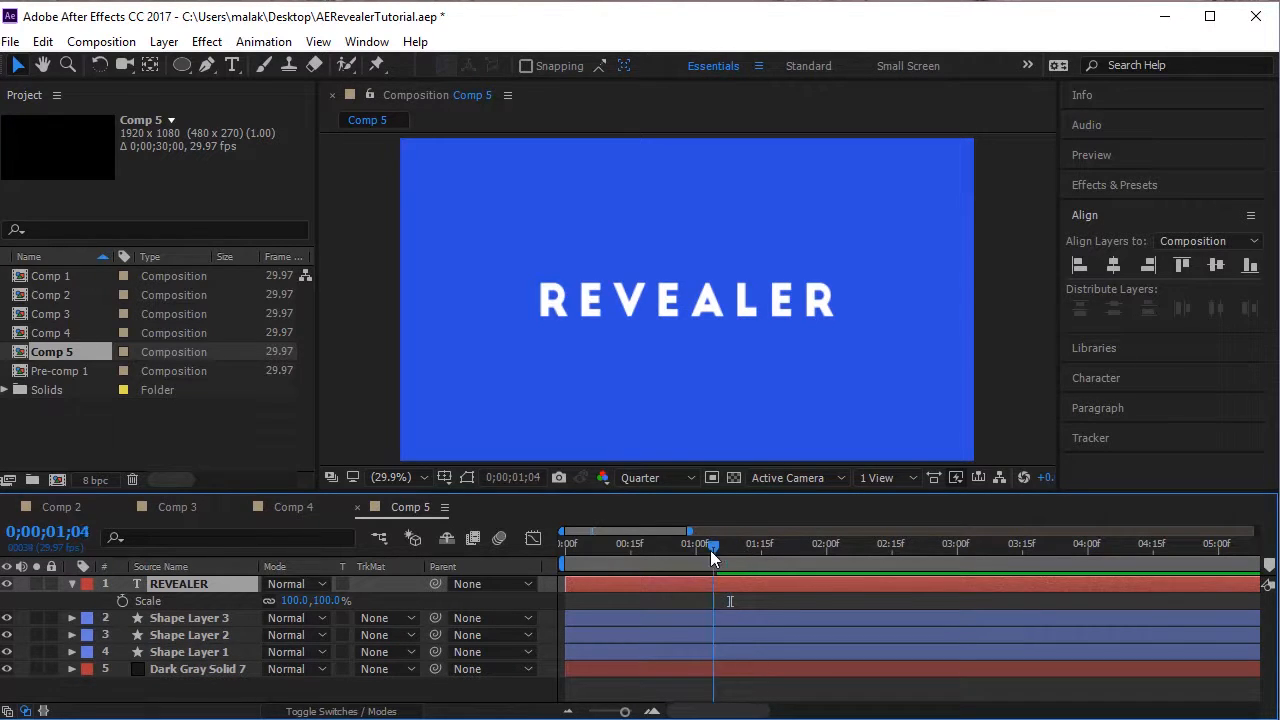
mouse_move(710, 550)
mouse_down()
mouse_move(636, 556)
mouse_move(696, 567)
mouse_up()
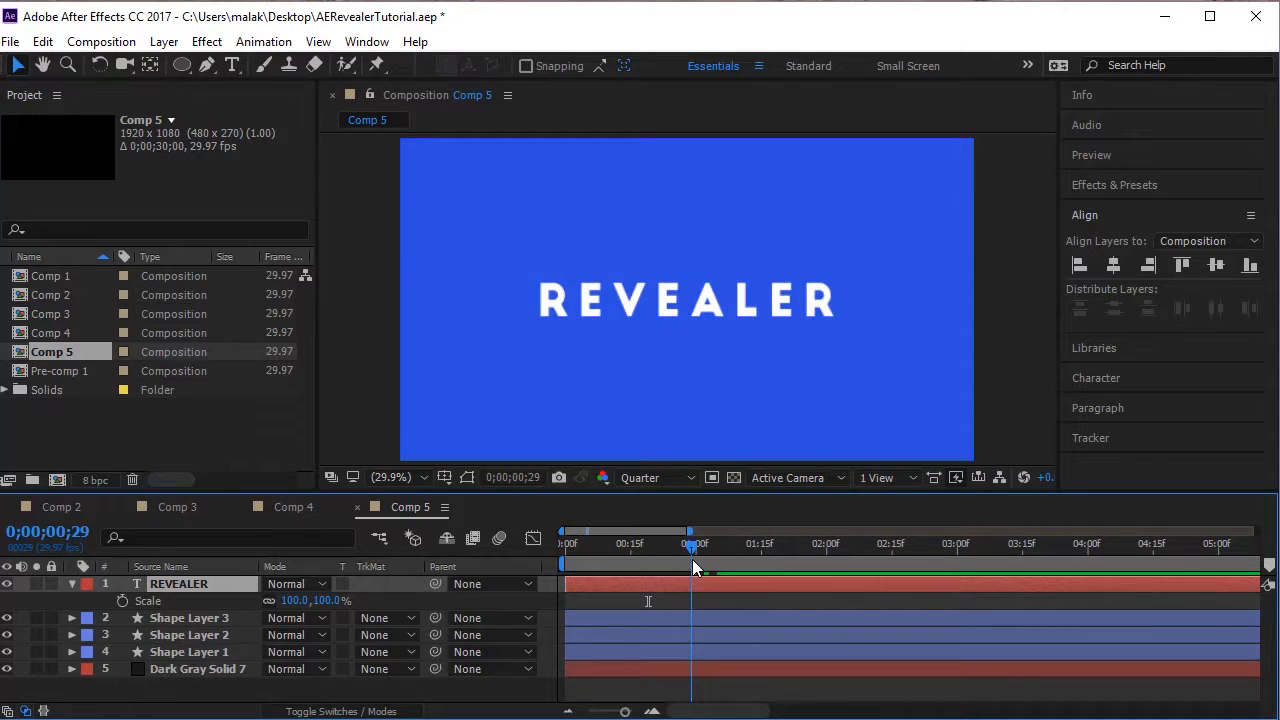
click(295, 600)
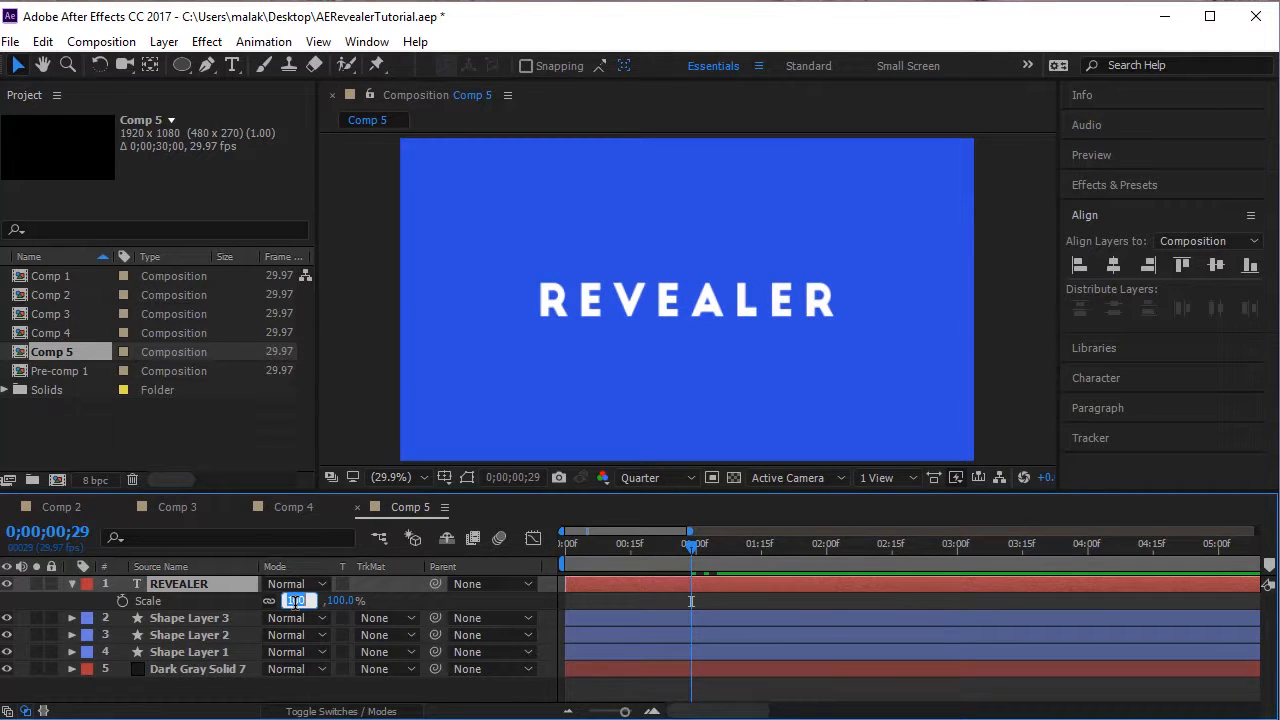
text(0)
key(Return)
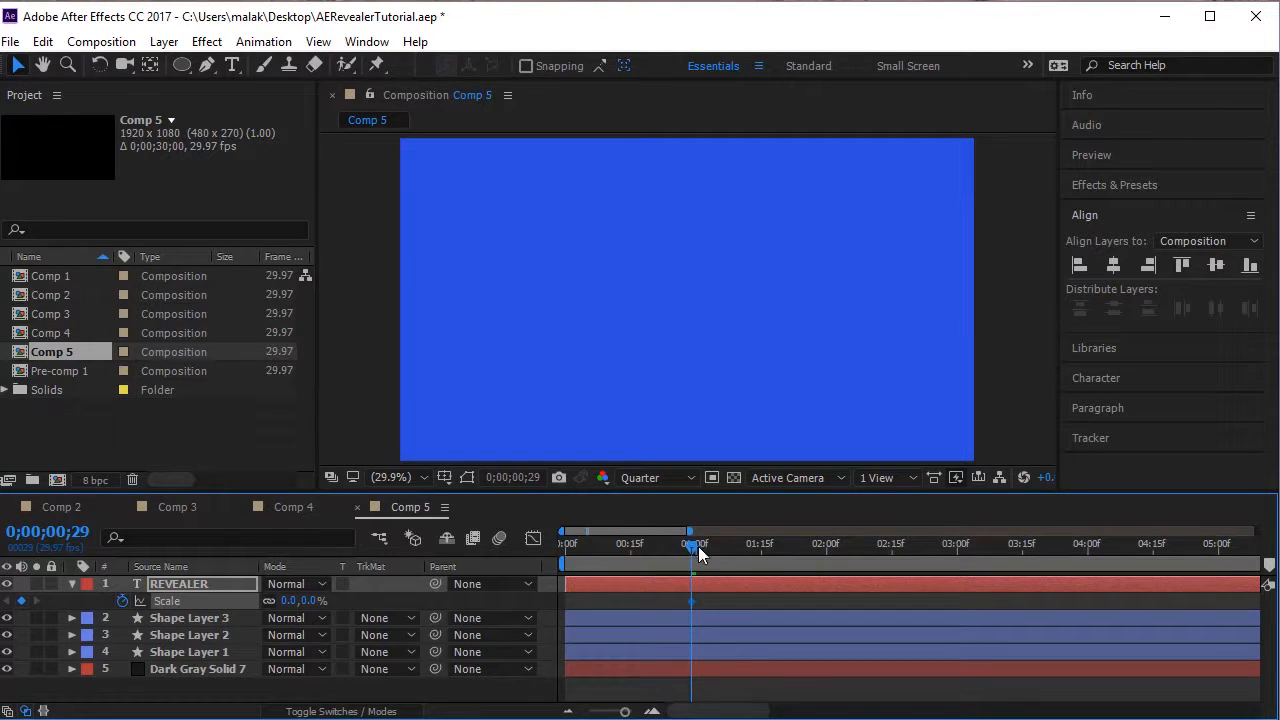
Set a 100% Scale keyframe for REVEALER at 0;00;01;07 and preview the animation from the start.
drag(698, 555, 727, 558)
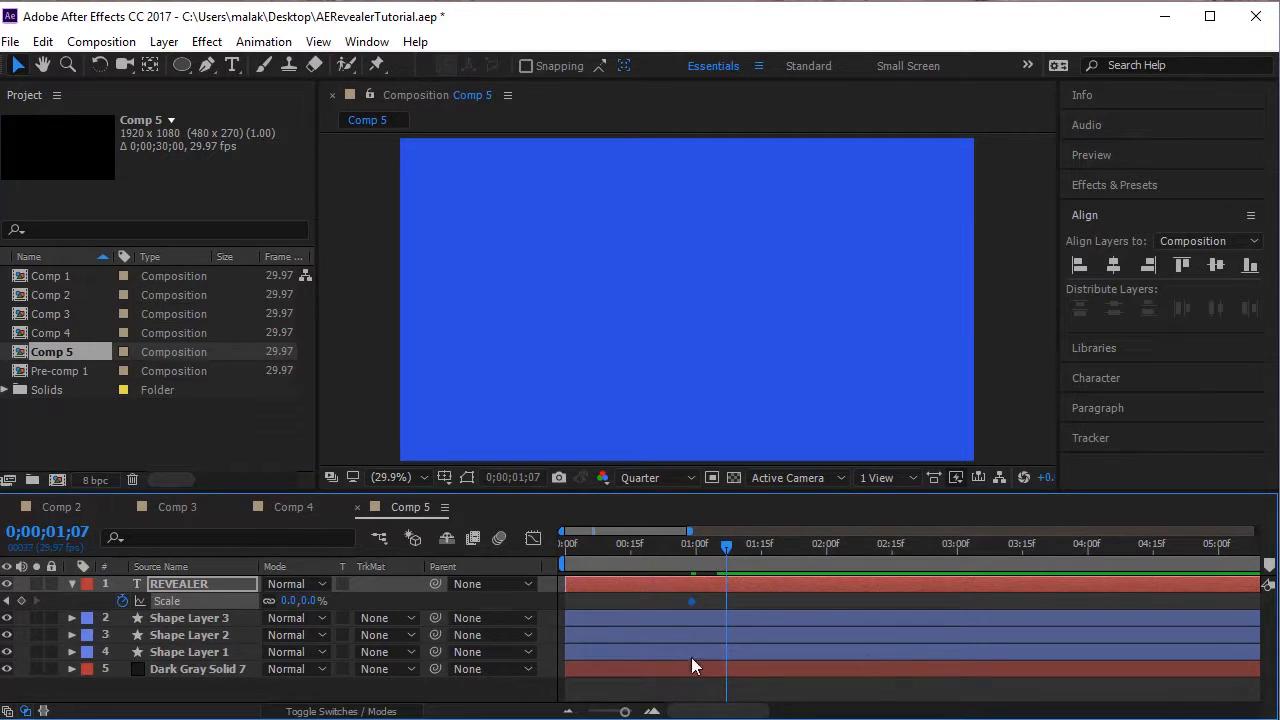
drag(290, 608, 303, 612)
click(291, 600)
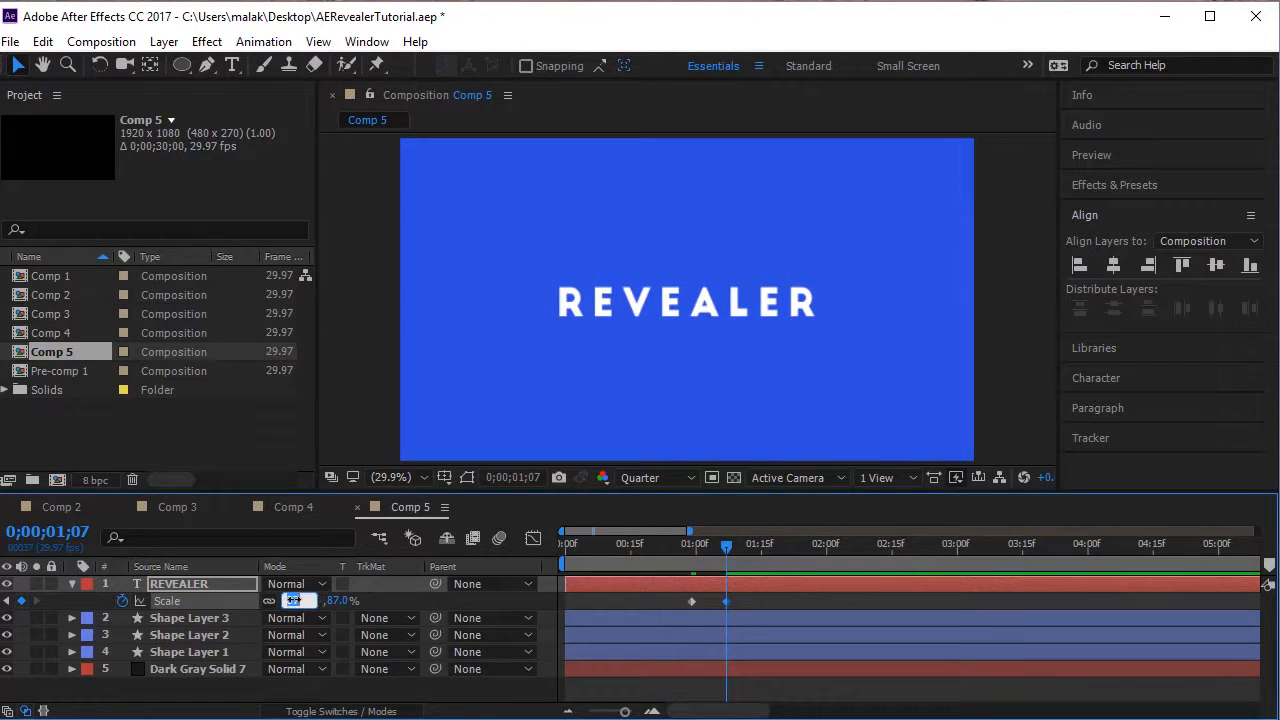
key(Return)
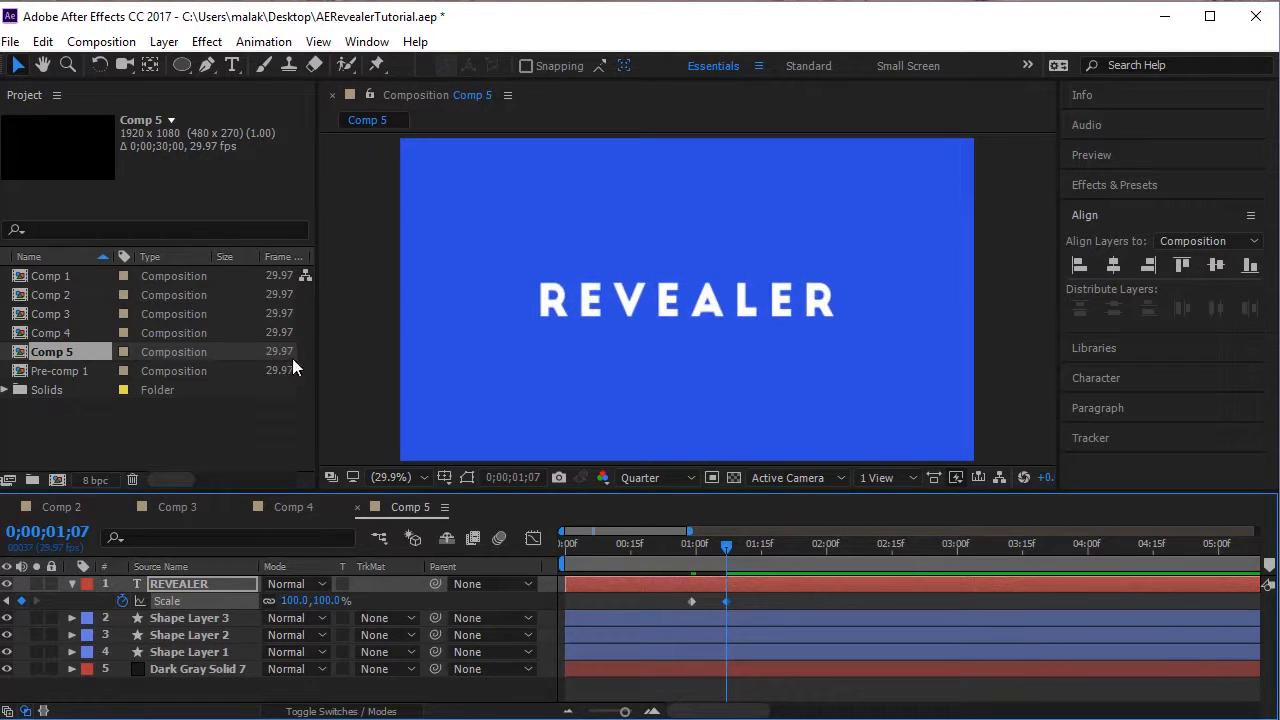
drag(720, 544, 556, 560)
key(space)
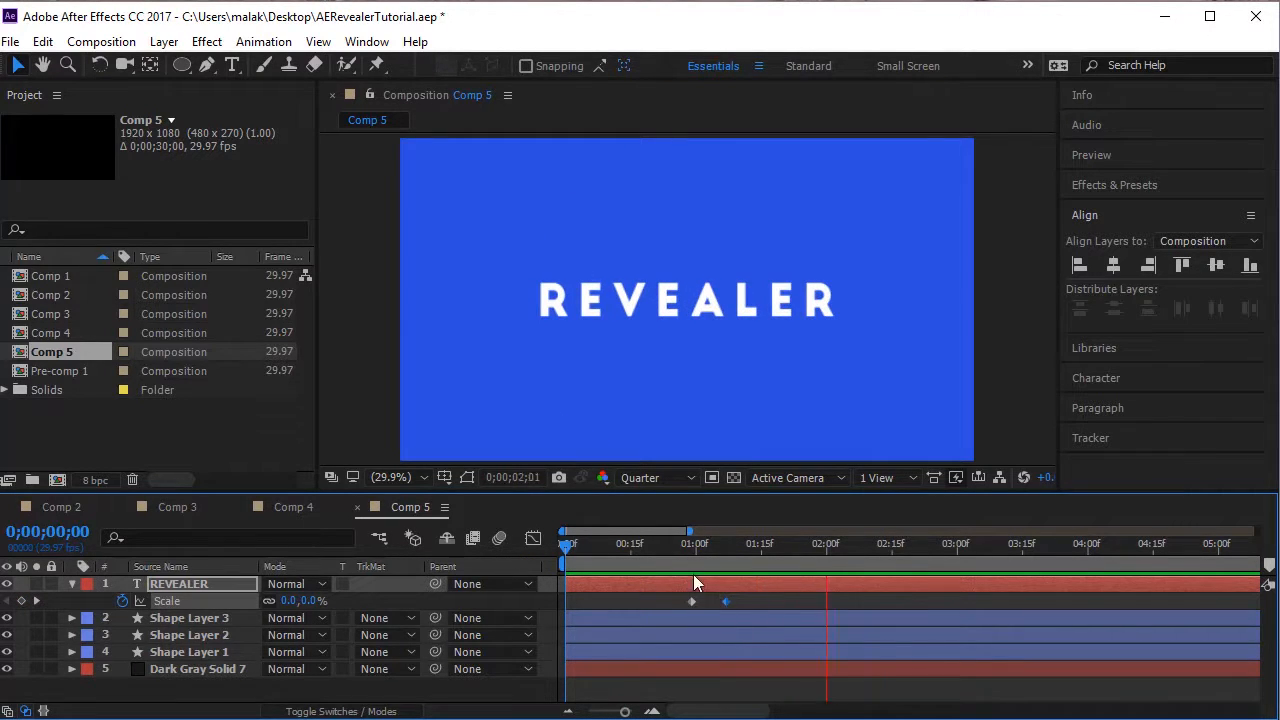
Select both Scale keyframes of the REVEALER layer and apply Easy Ease to them.
drag(669, 545, 730, 572)
drag(611, 612, 615, 612)
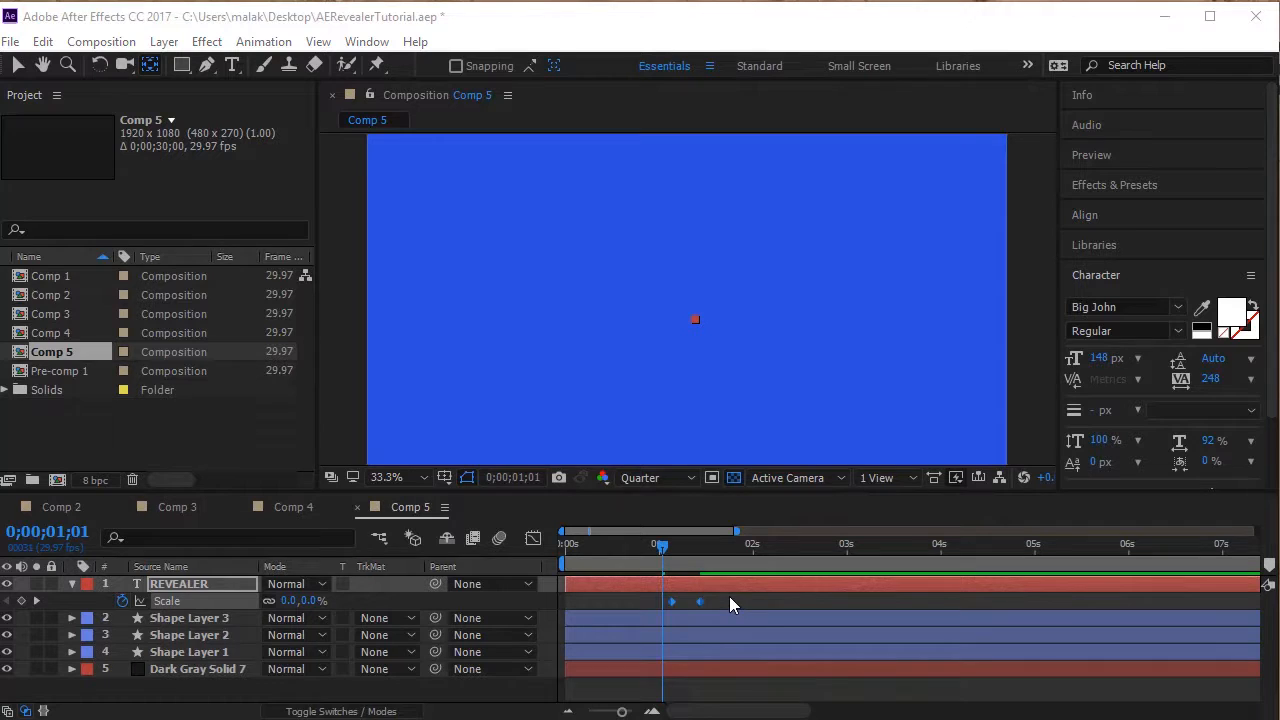
drag(731, 598, 630, 609)
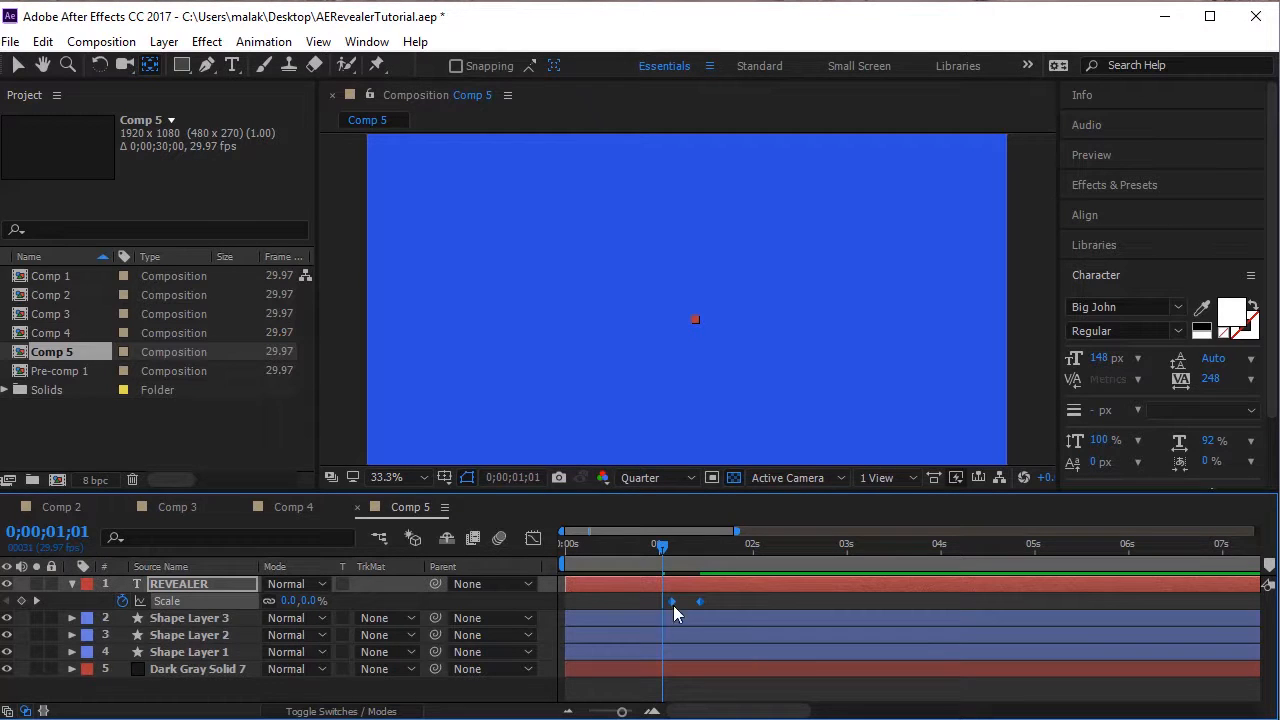
right_click(701, 604)
mouse_move(782, 590)
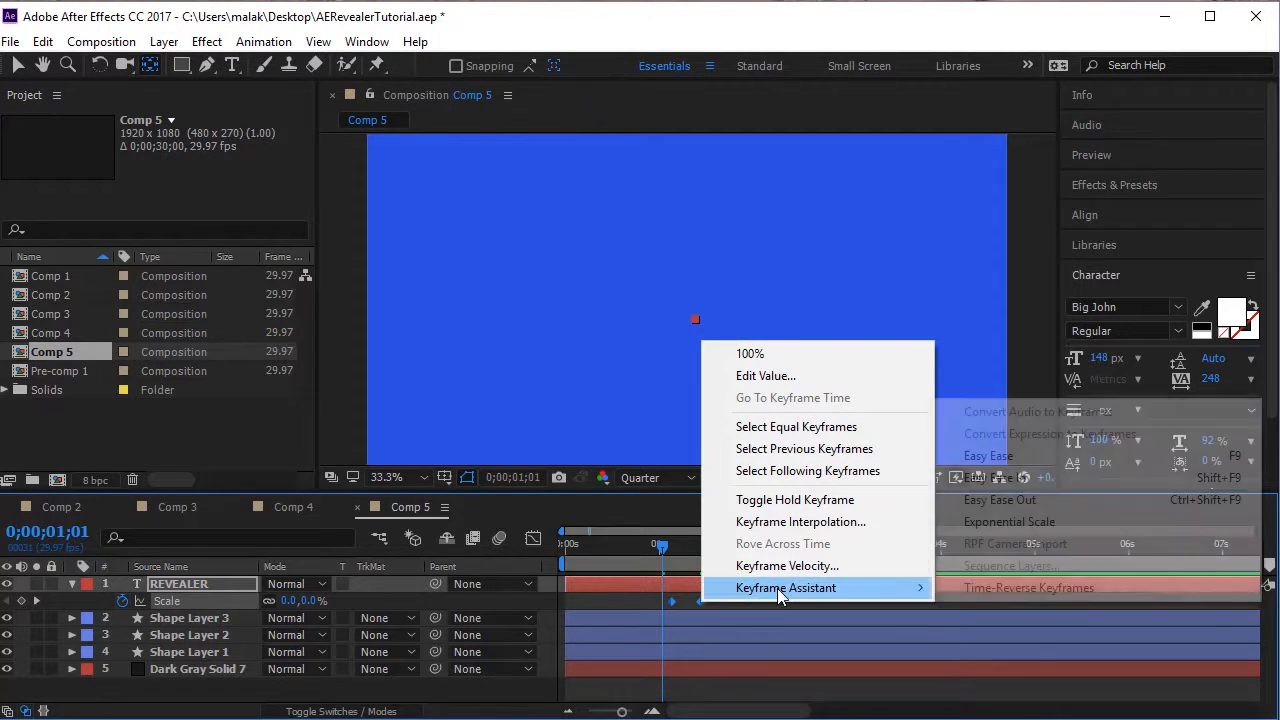
click(1055, 456)
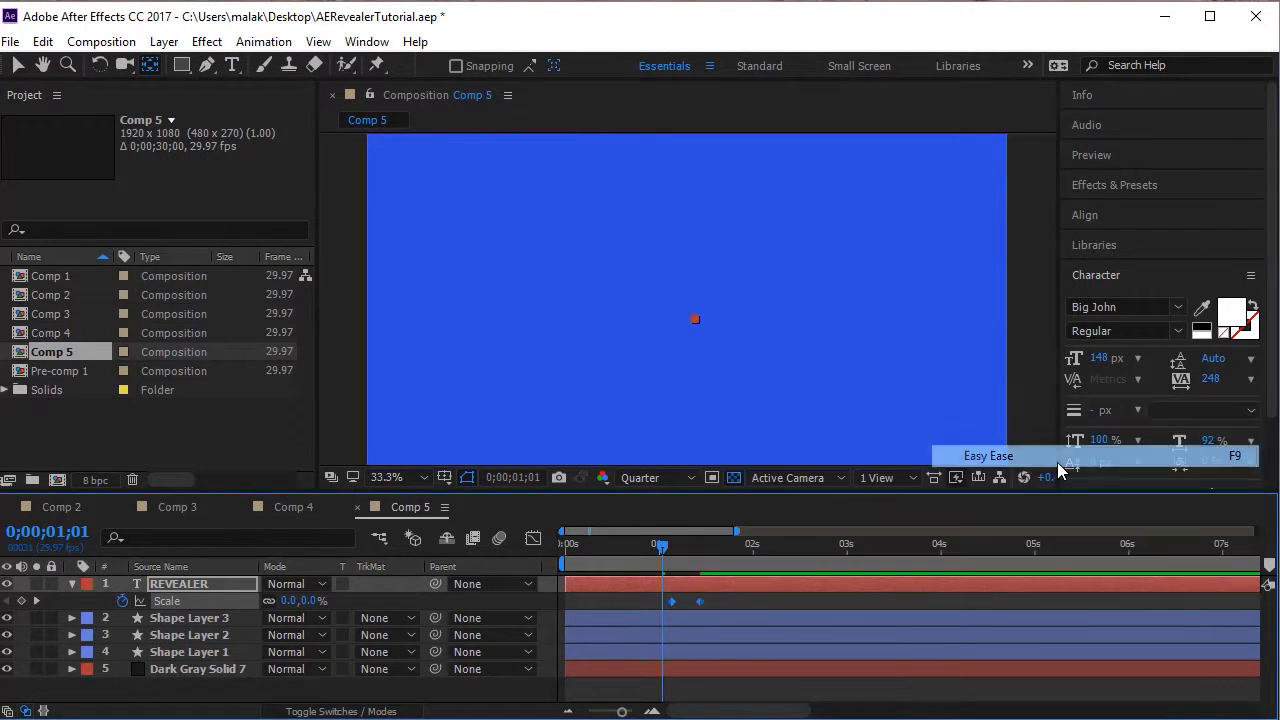
Play the composition from the start to check the eased text scaling.
drag(664, 549, 536, 577)
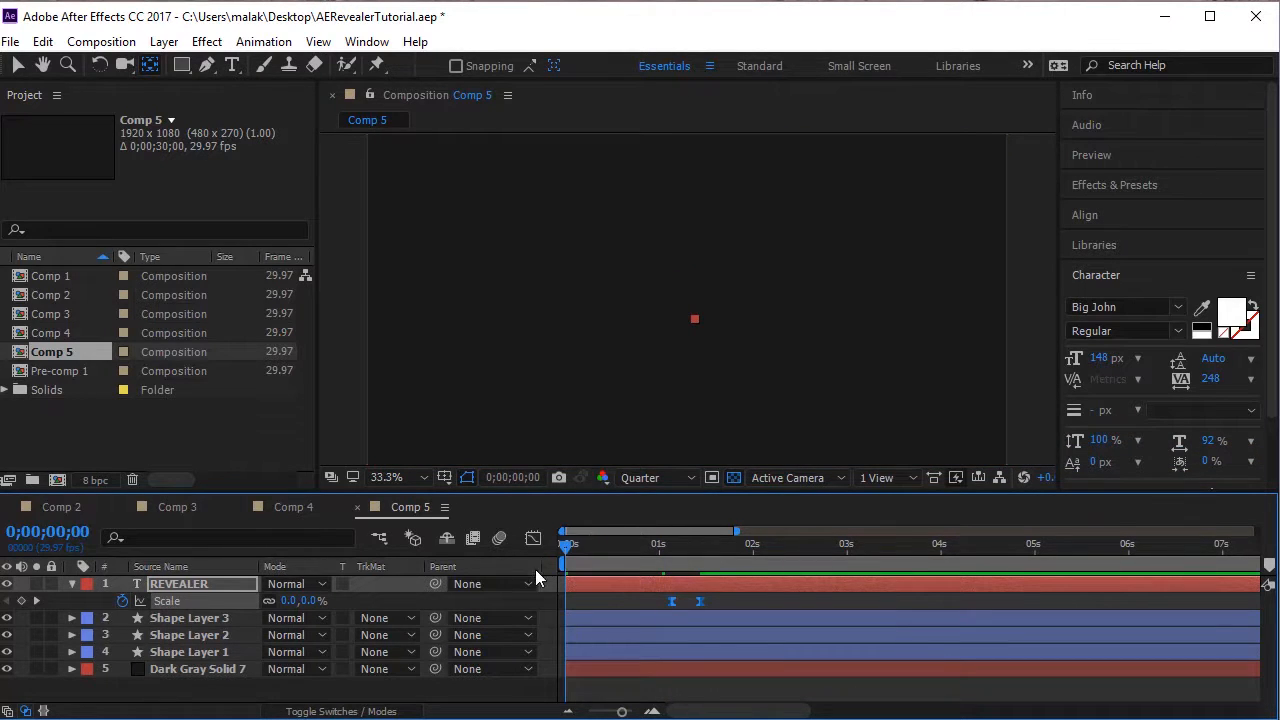
key(space)
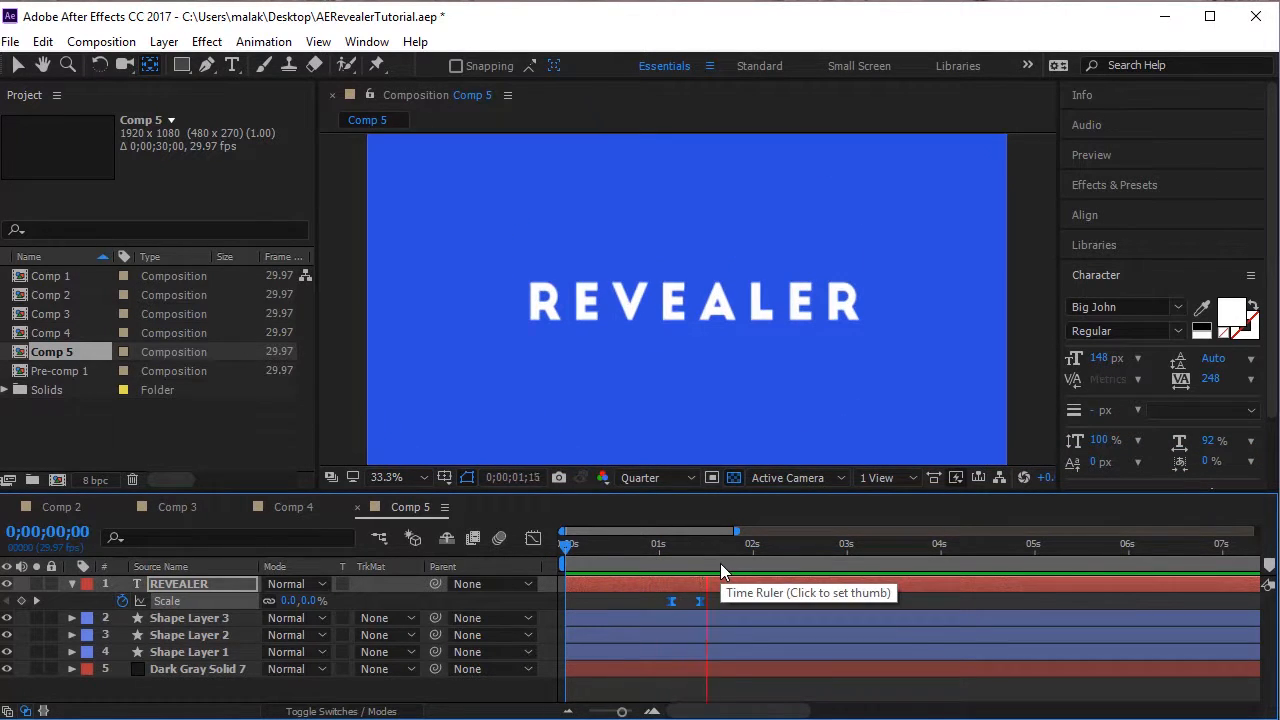
drag(638, 566, 652, 606)
Reshape the REVEALER Scale curve in the value graph to rise steeply and overshoot 100% before the last keyframe.
click(533, 540)
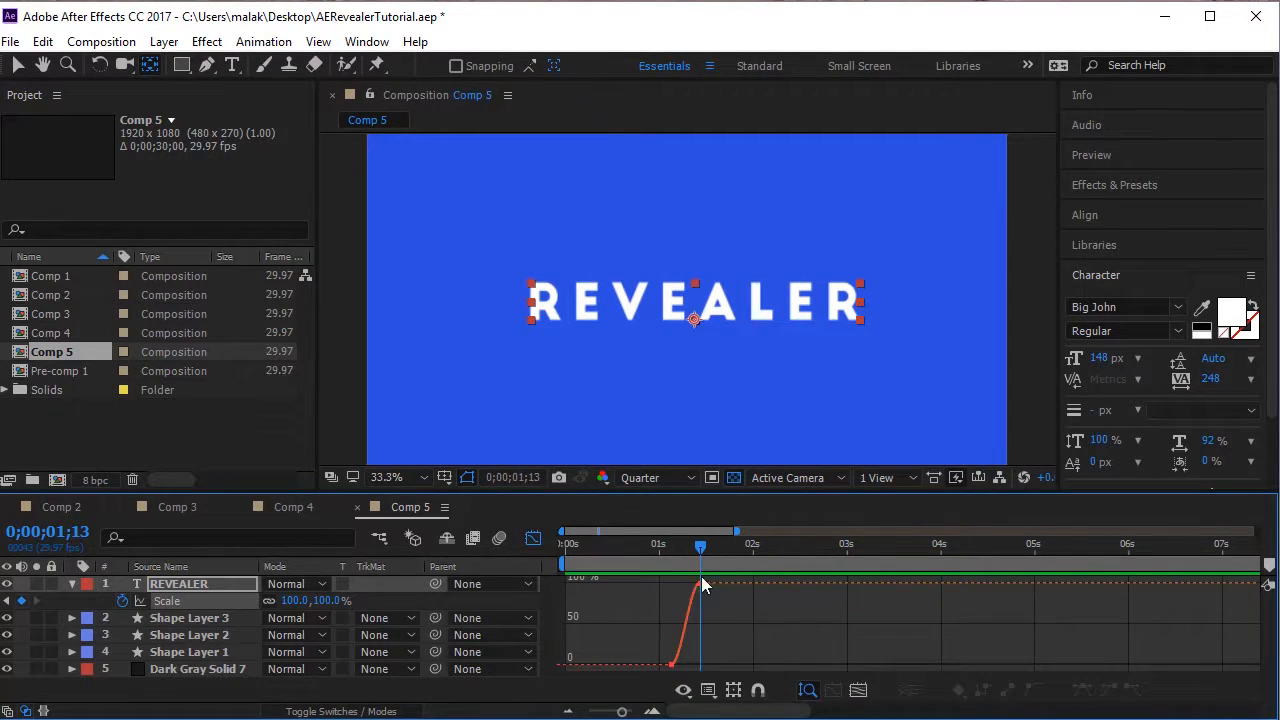
drag(748, 630, 667, 574)
right_click(801, 661)
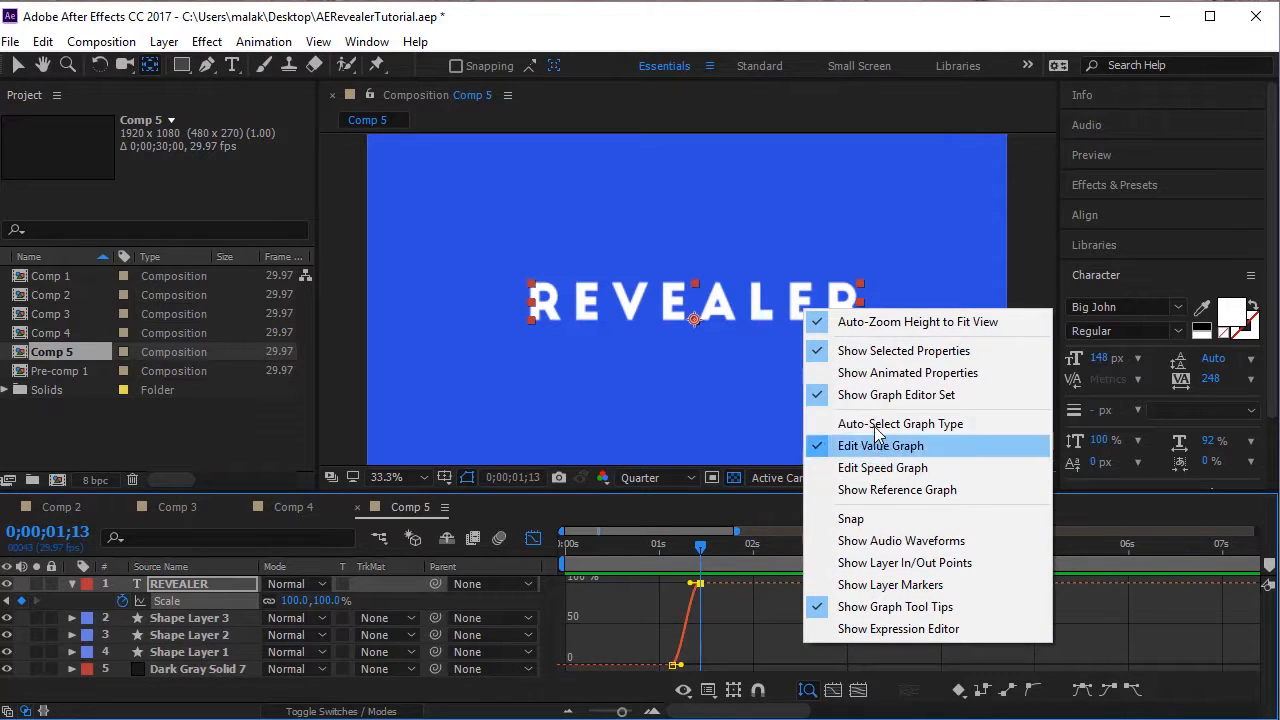
click(698, 618)
drag(739, 622, 558, 566)
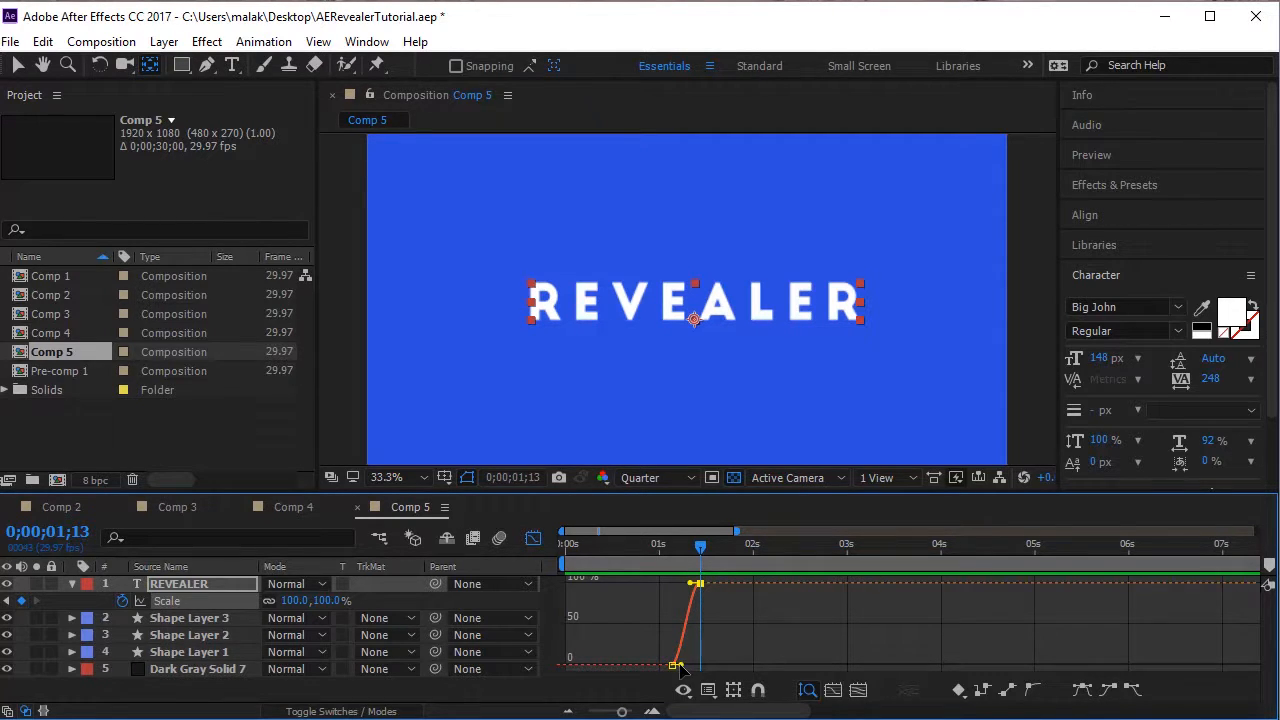
click(674, 665)
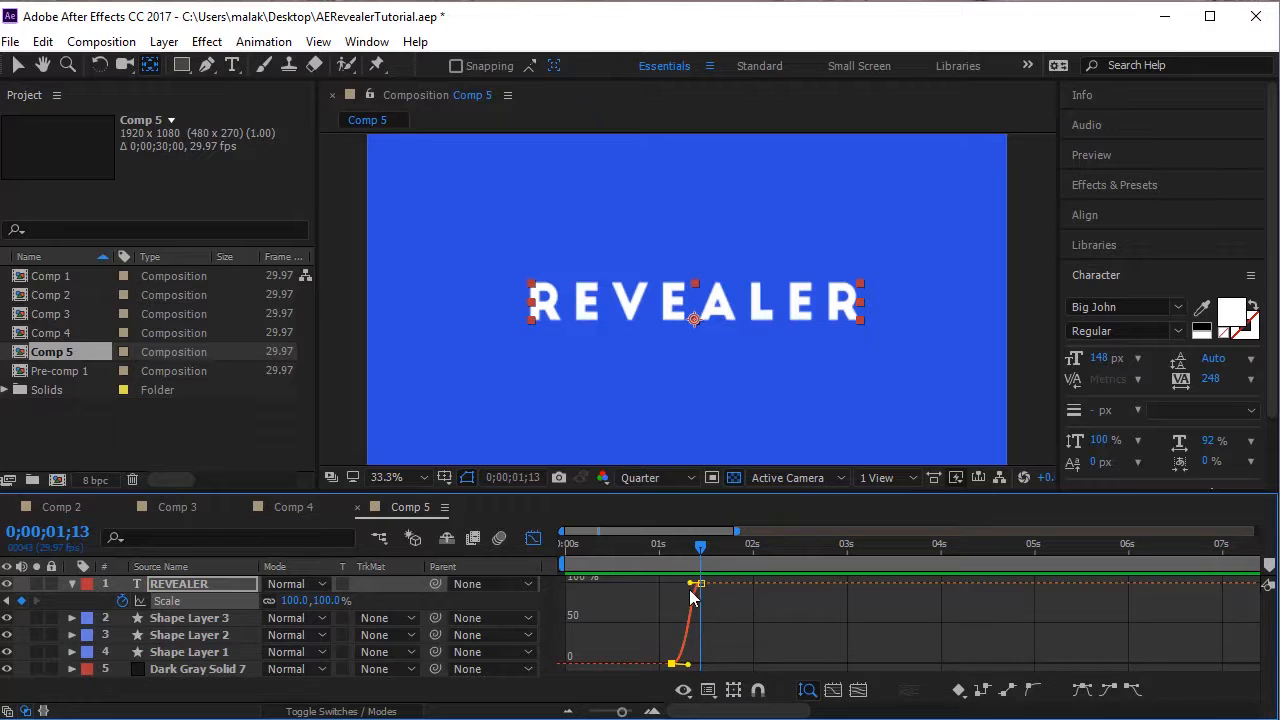
drag(679, 573, 681, 565)
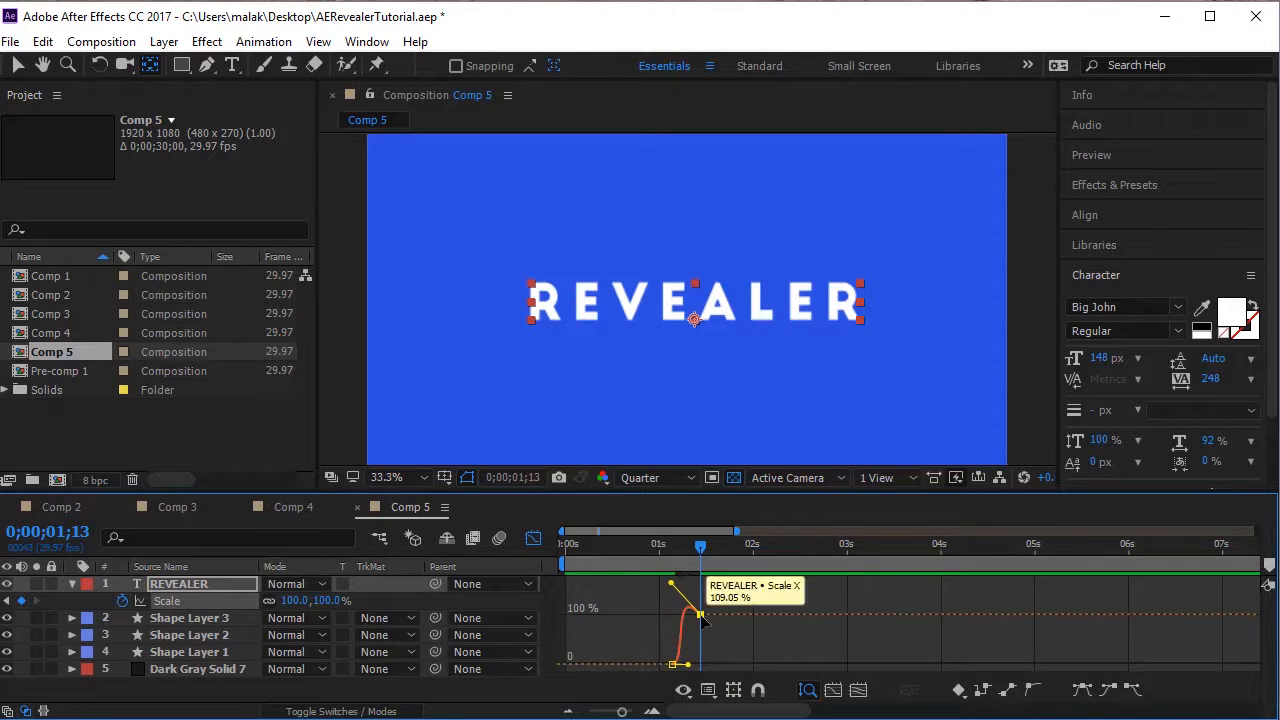
click(700, 616)
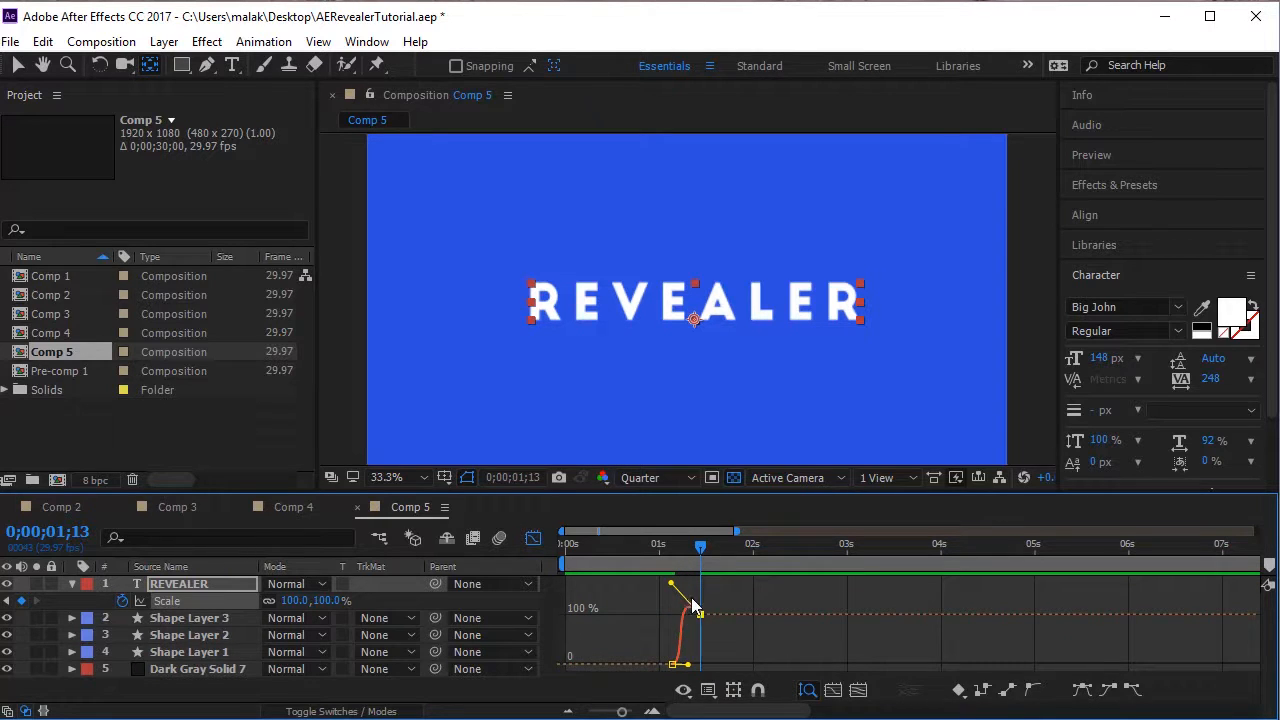
Close the Graph Editor, replay the text overshoot from the start and move the current time to 0;00;01;09.
click(533, 539)
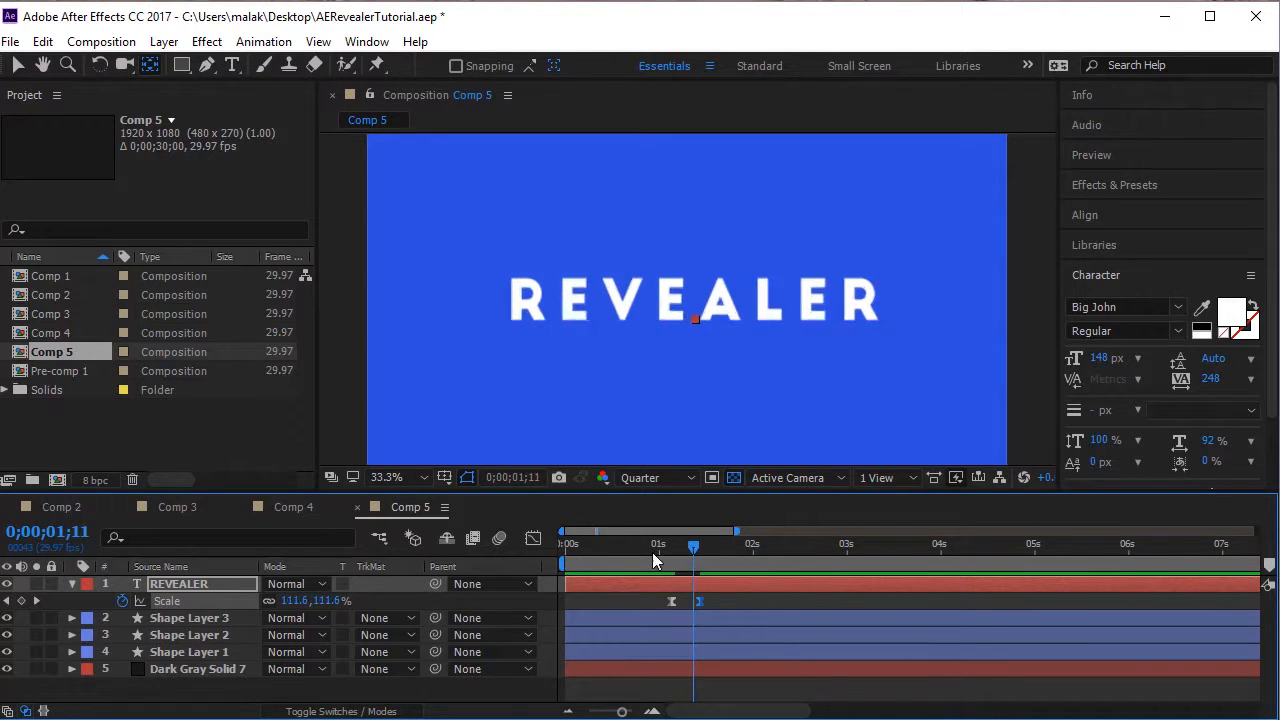
key(Home)
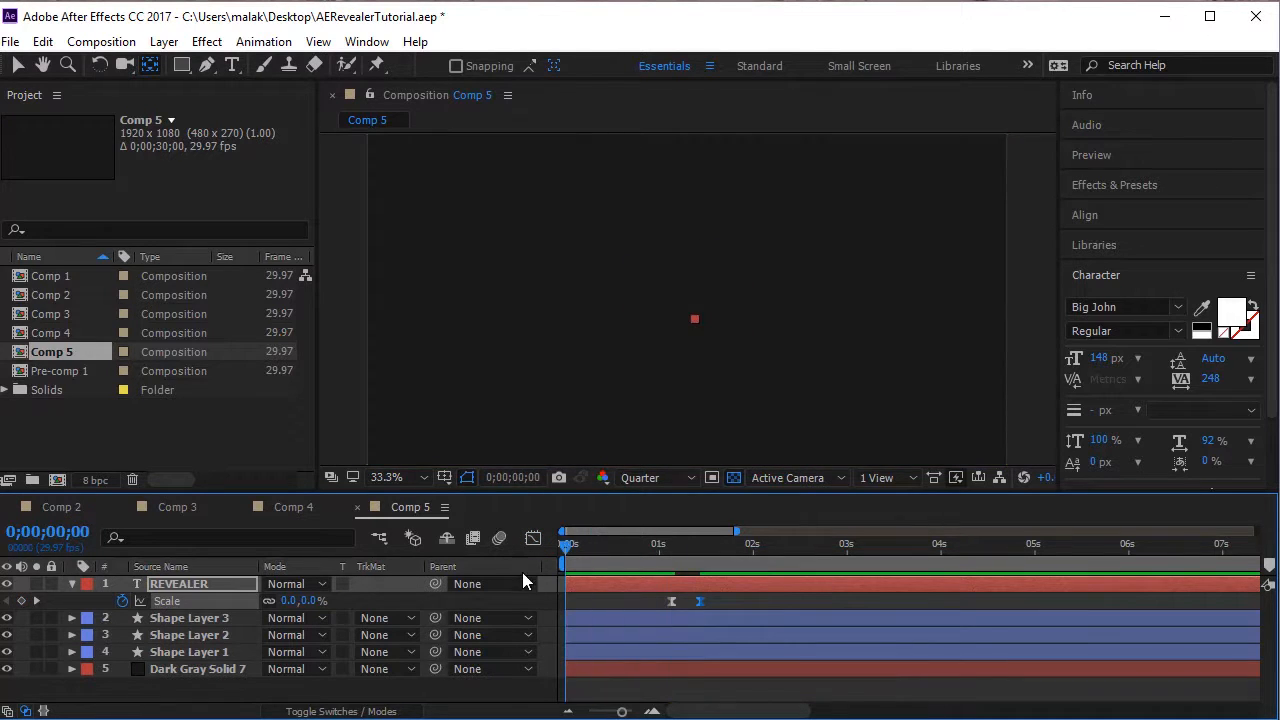
key(space)
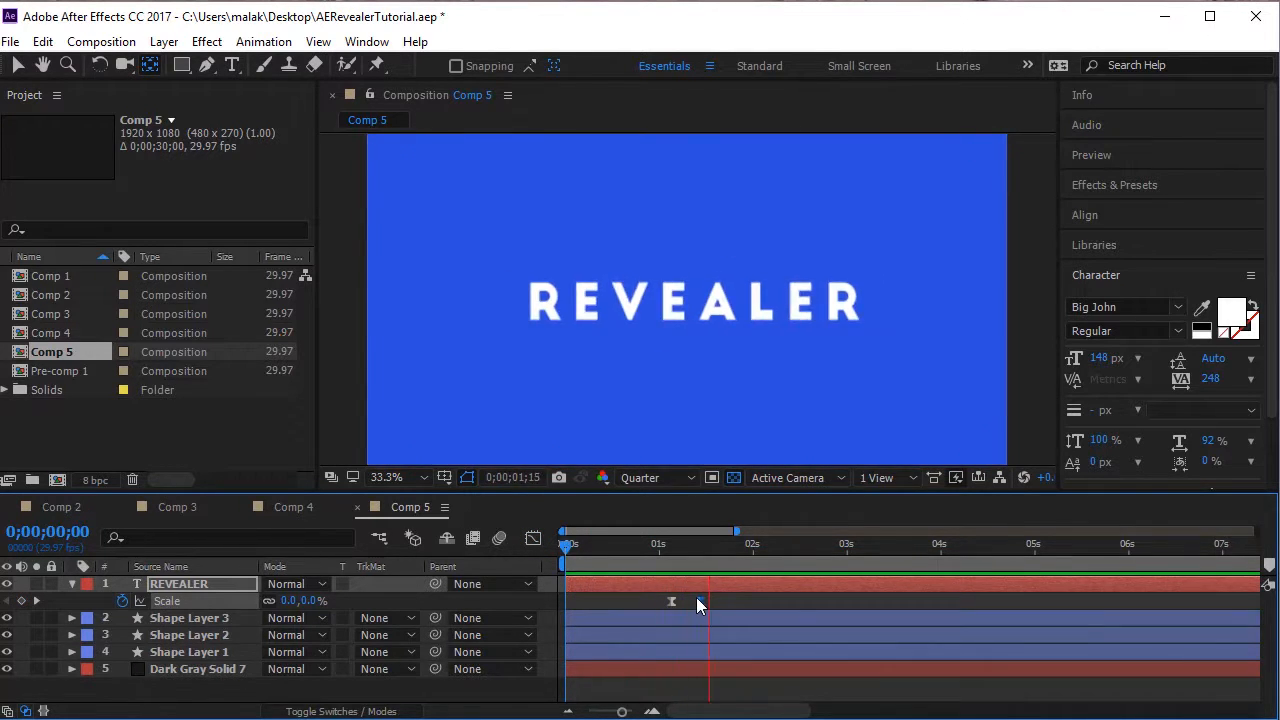
drag(674, 560, 694, 578)
key(space)
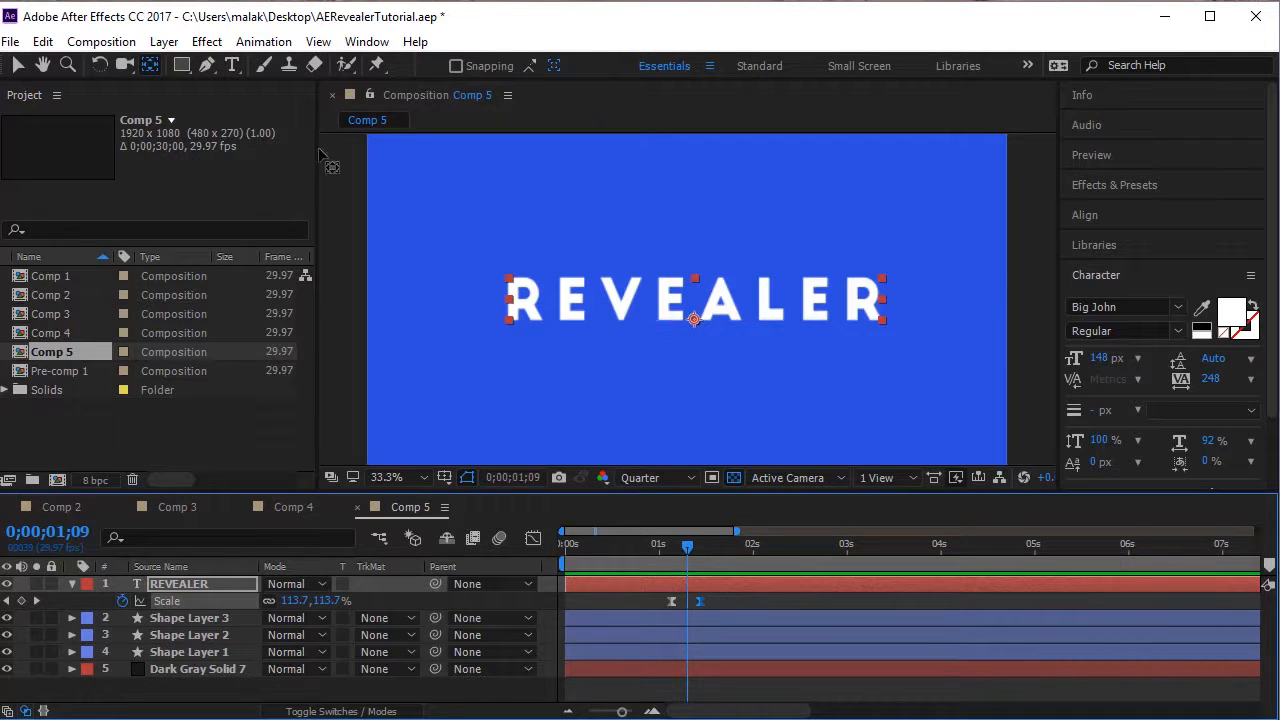
Try the REVEALER layer's anchor point at the text's left edge and place it at the right edge instead.
click(18, 65)
click(151, 66)
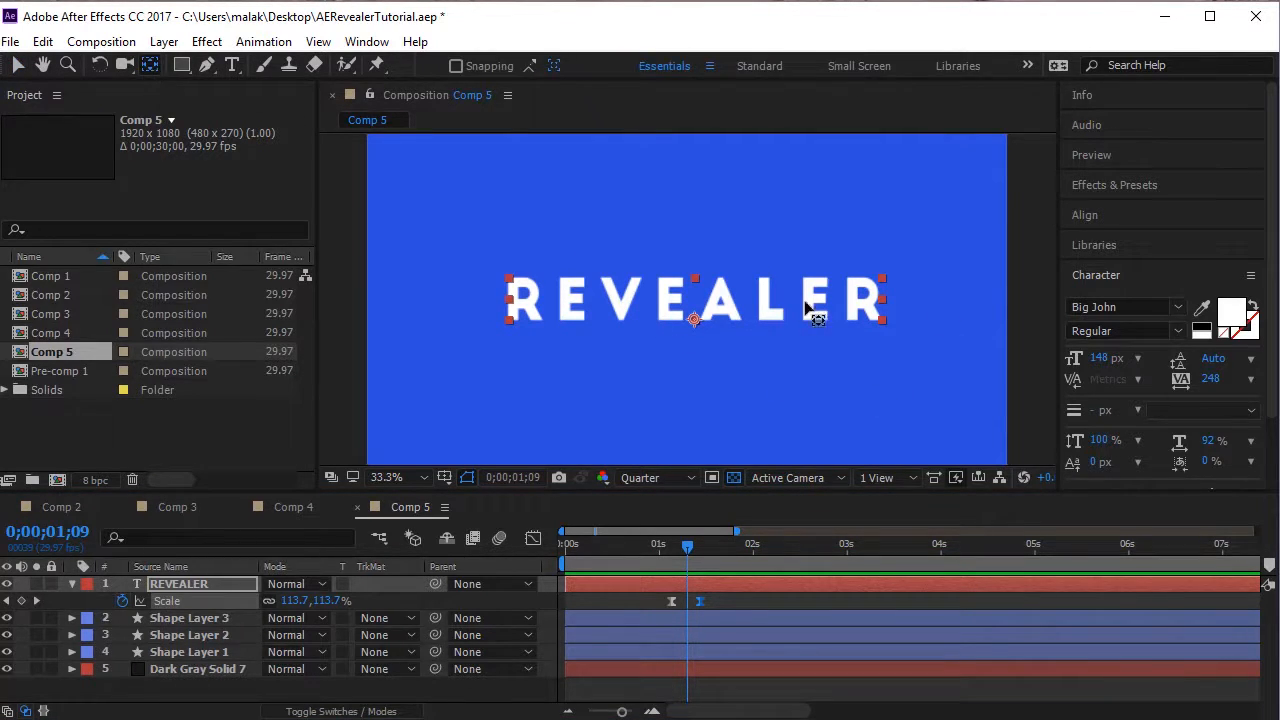
drag(694, 321, 521, 302)
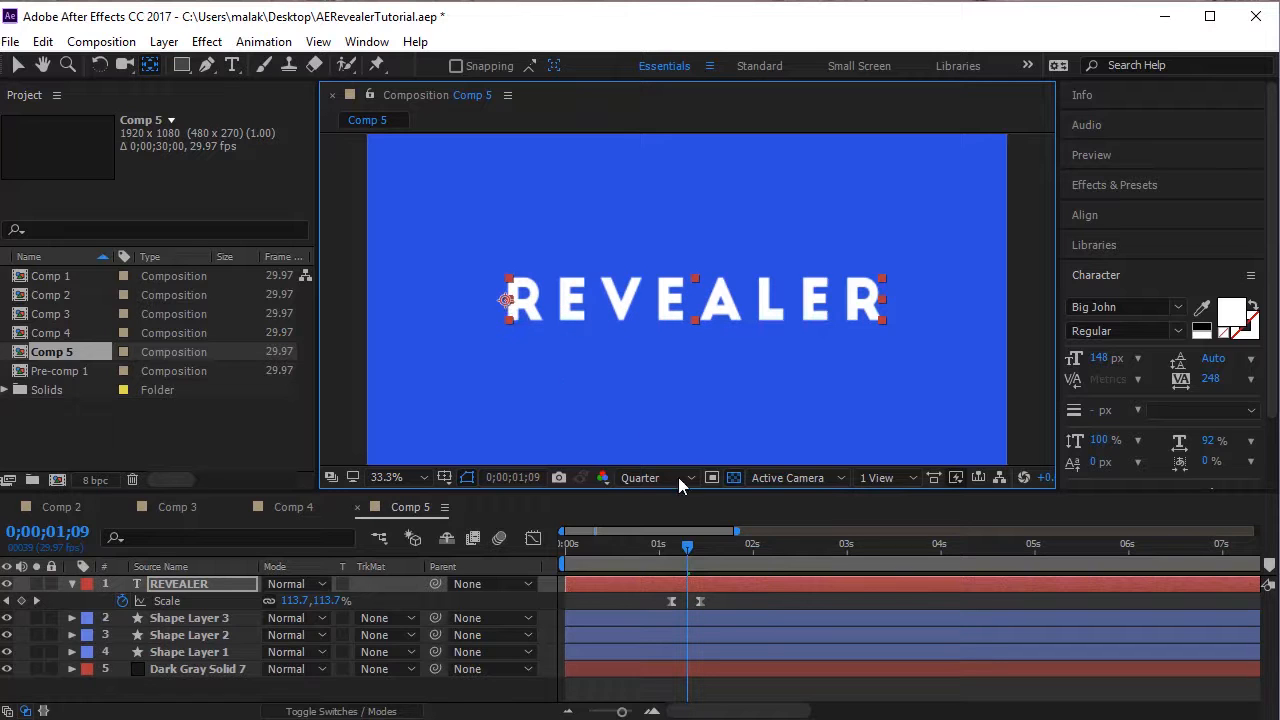
mouse_move(687, 557)
mouse_down()
mouse_move(645, 560)
mouse_move(694, 560)
mouse_move(665, 560)
mouse_move(680, 560)
mouse_up()
drag(508, 305, 858, 304)
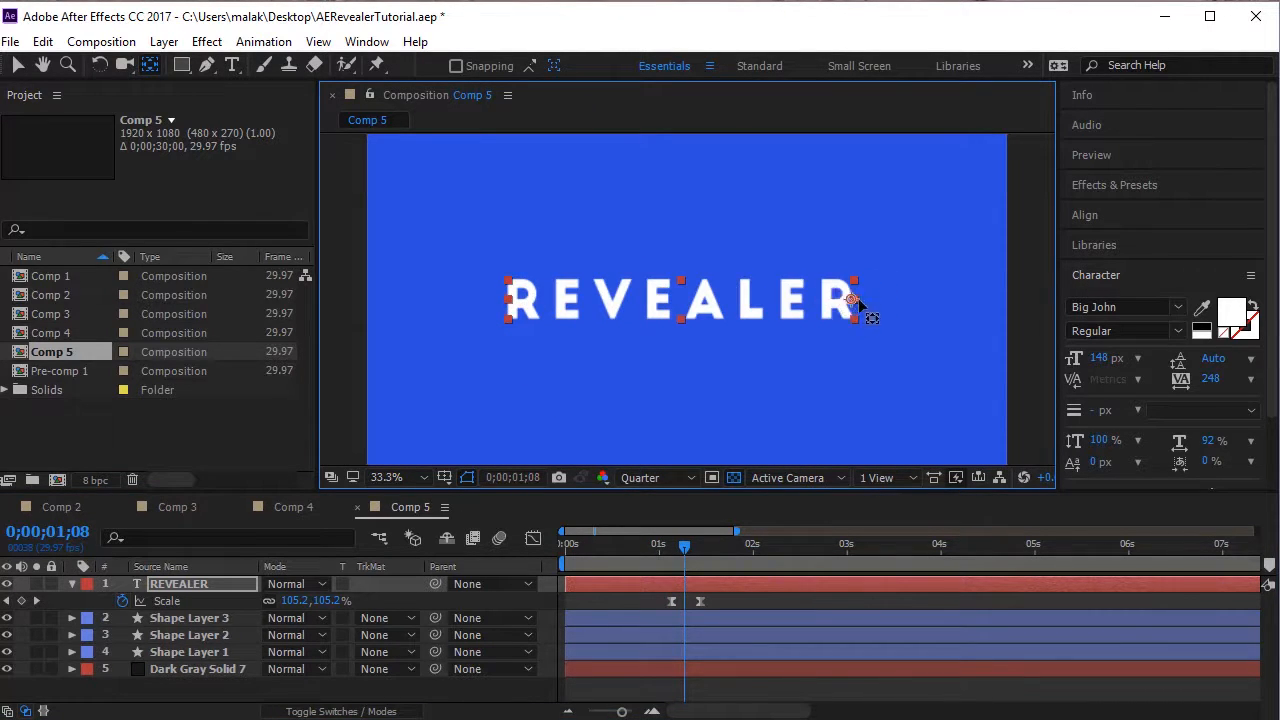
Play the reveal from 0;00;00;20 and from the start to check the text scaling from its right edge.
drag(684, 550, 628, 550)
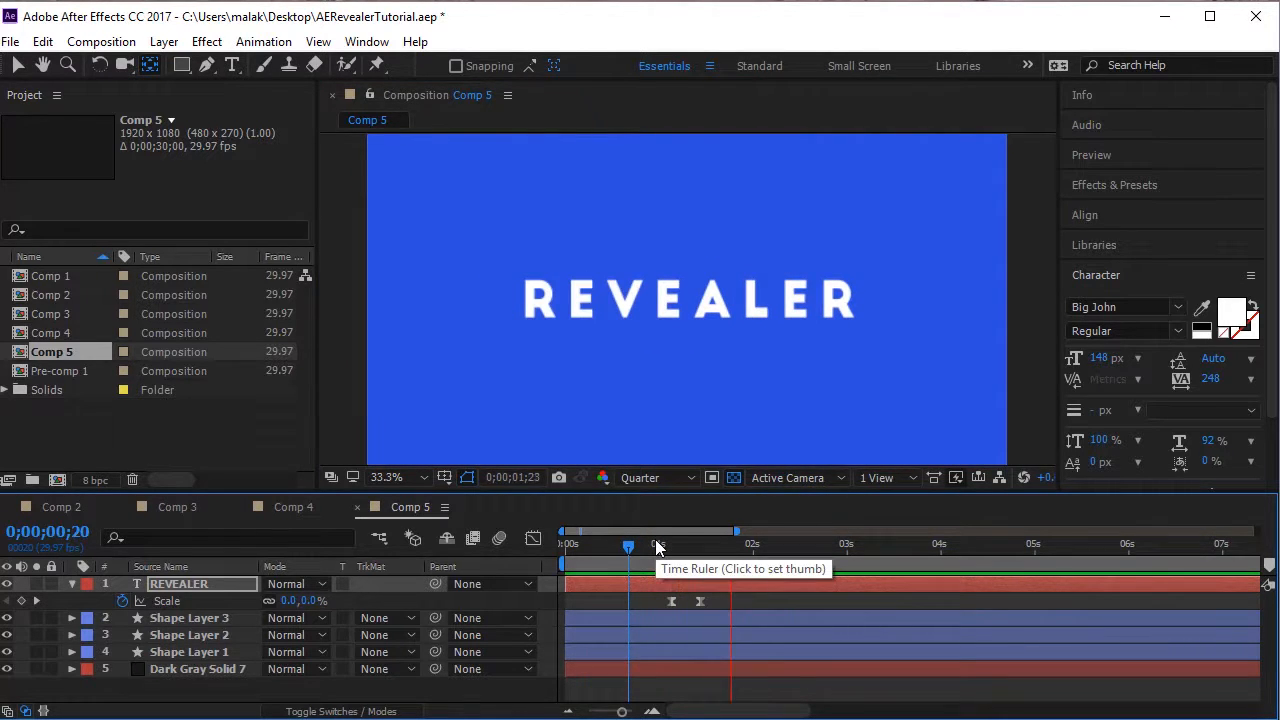
drag(629, 546, 526, 572)
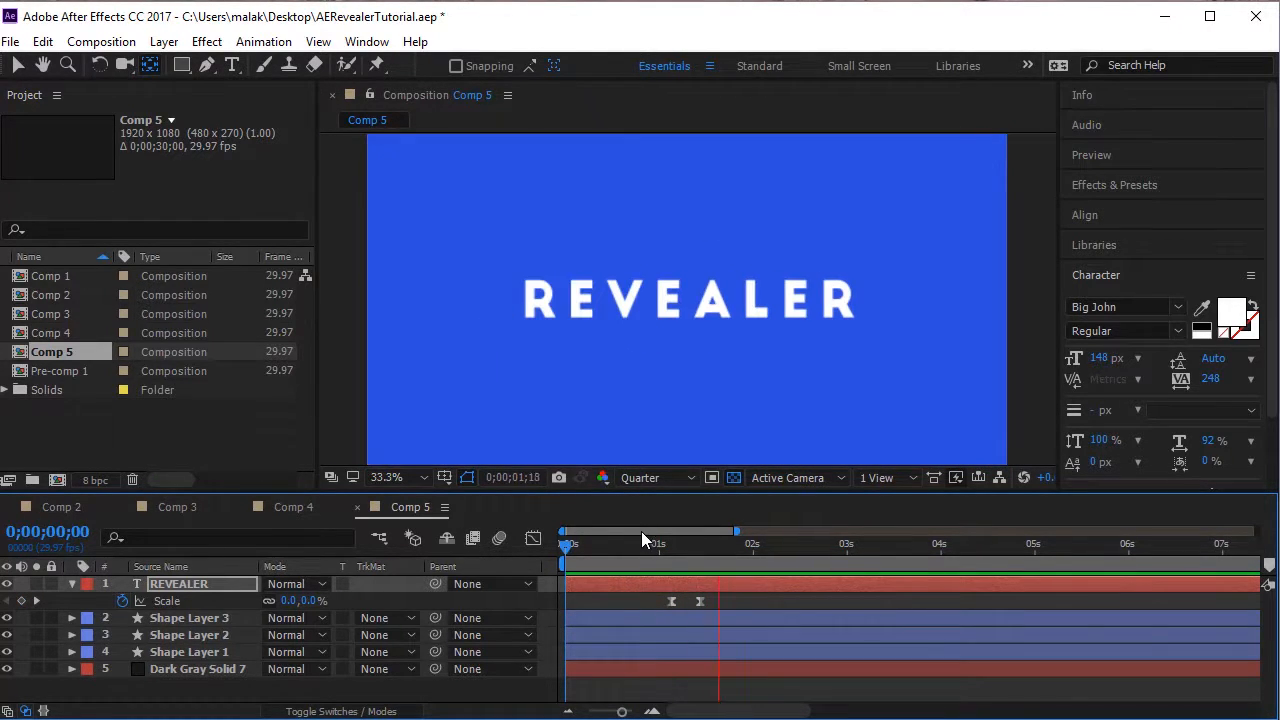
drag(608, 560, 528, 584)
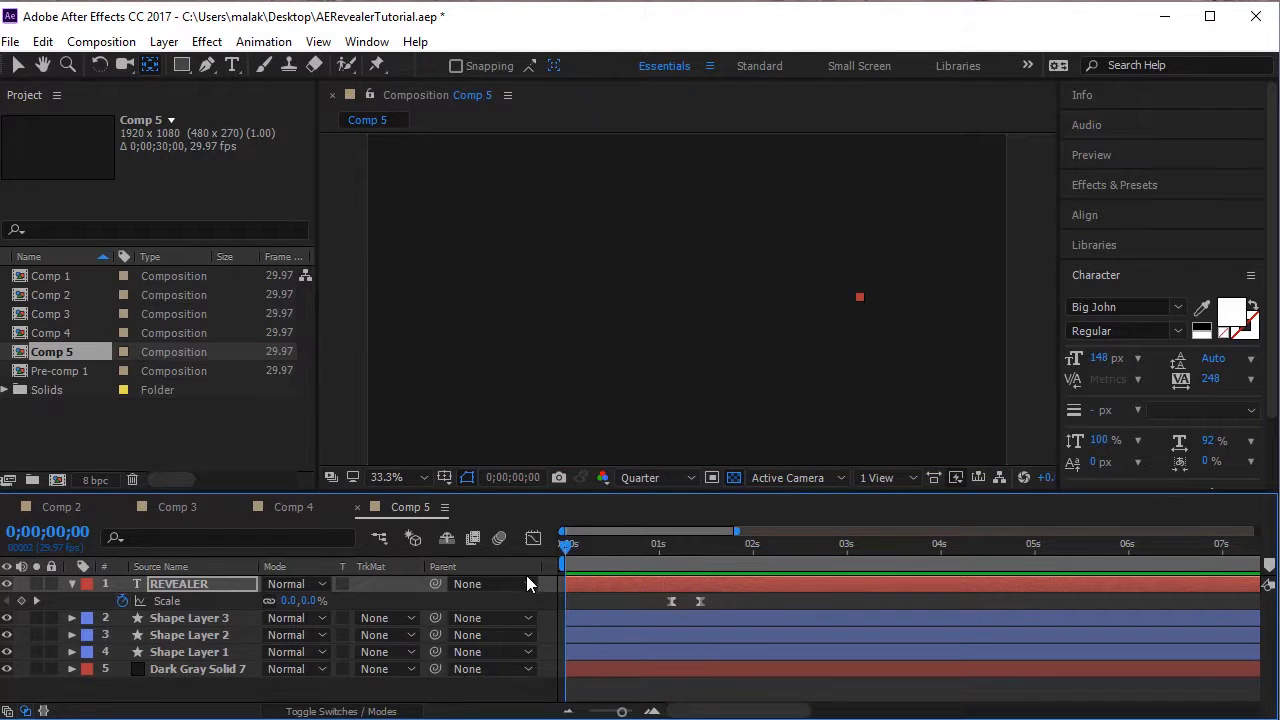
key(space)
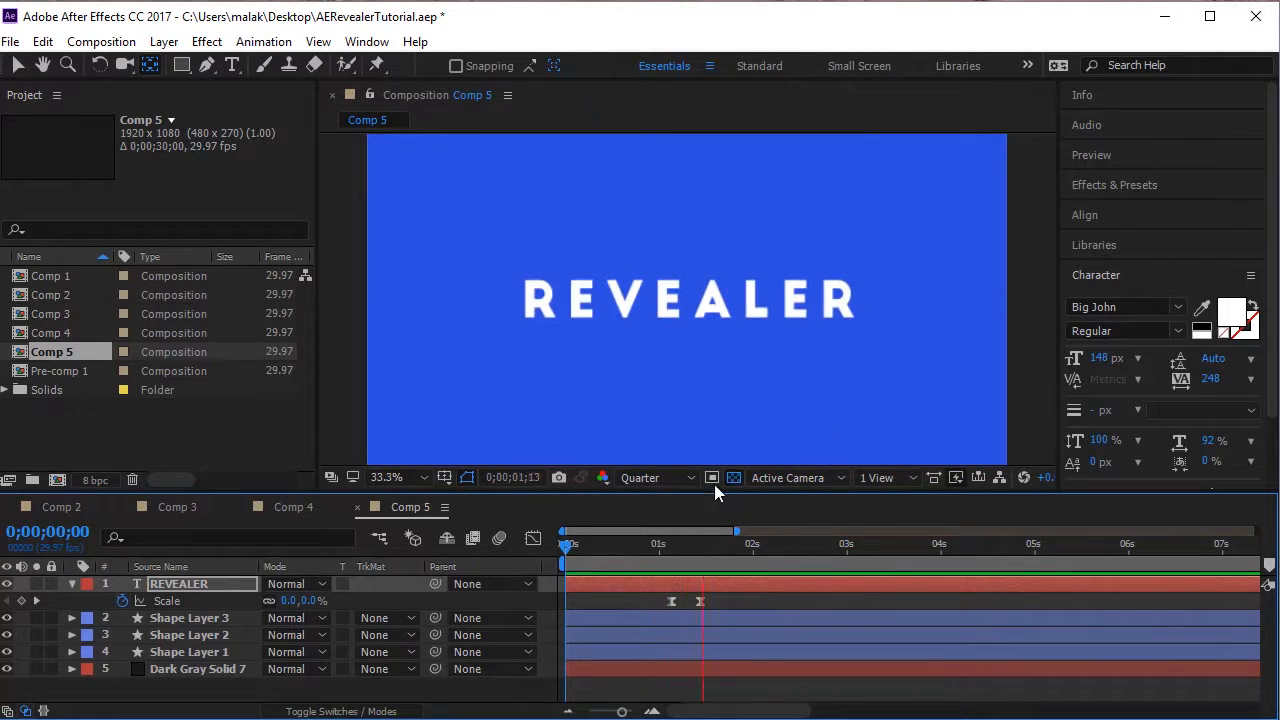
mouse_move(643, 560)
mouse_down()
mouse_move(700, 563)
mouse_move(623, 563)
mouse_move(686, 563)
mouse_move(634, 563)
mouse_up()
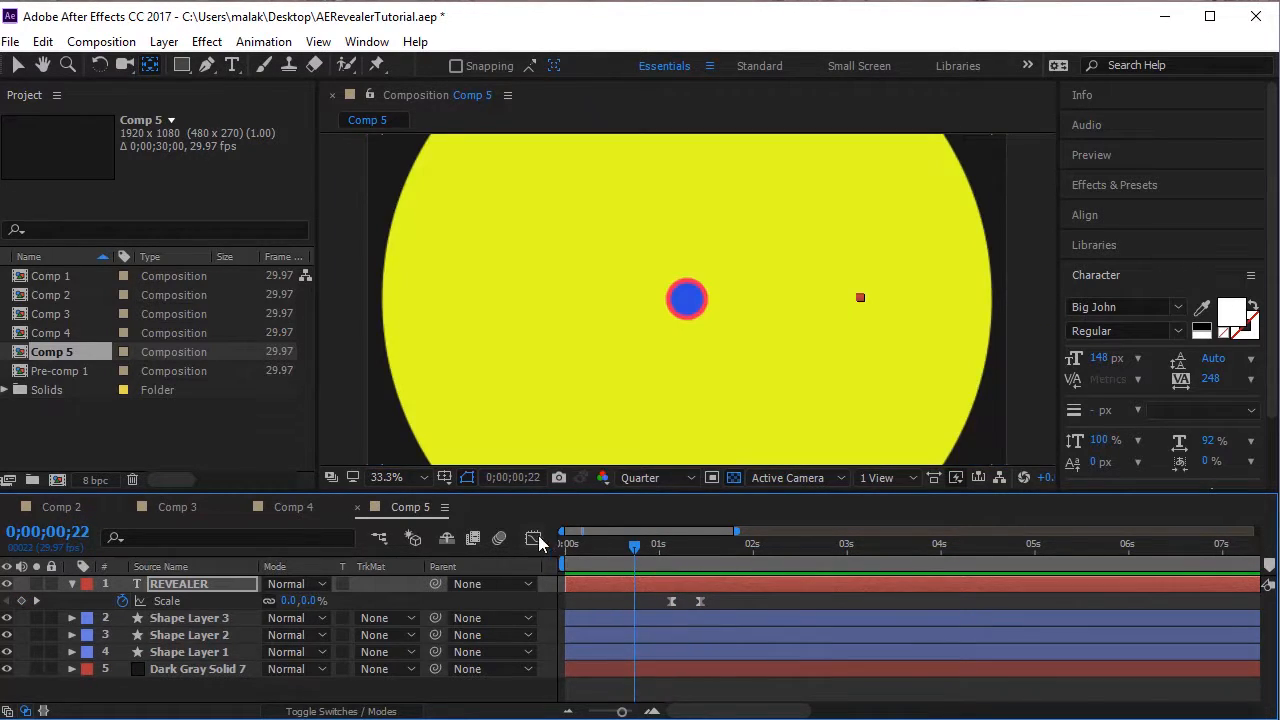
click(532, 540)
click(537, 541)
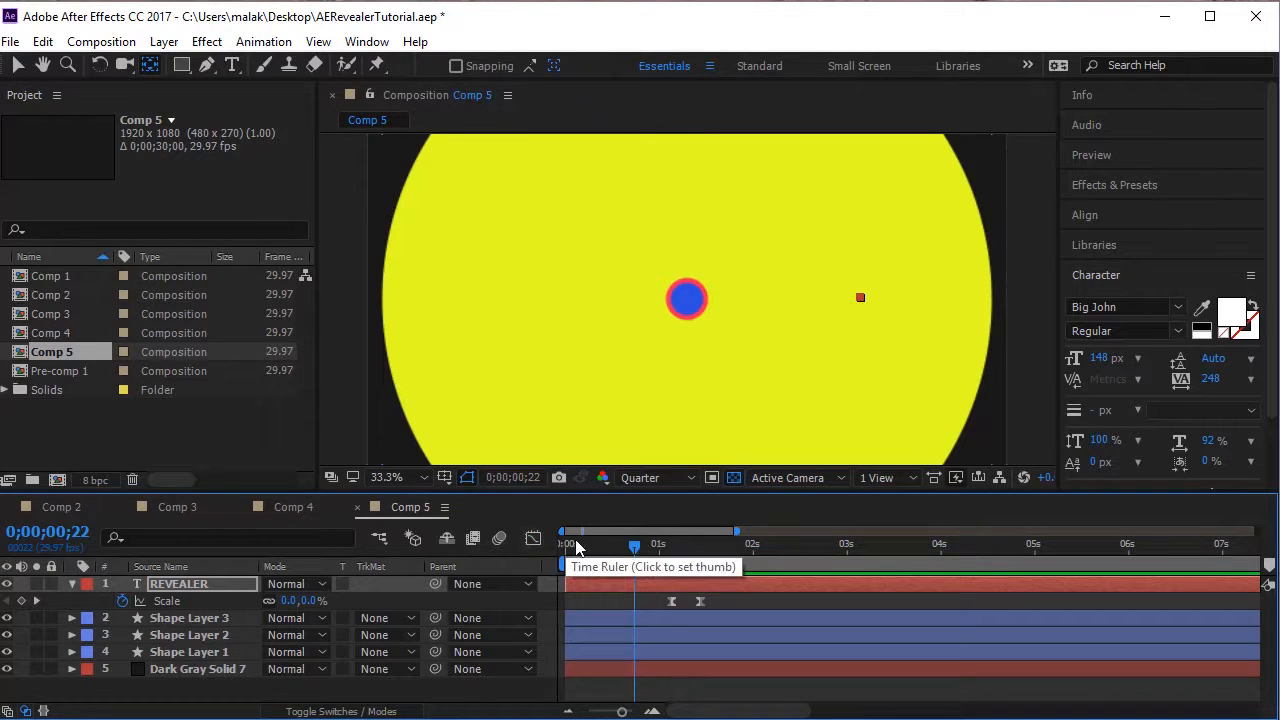